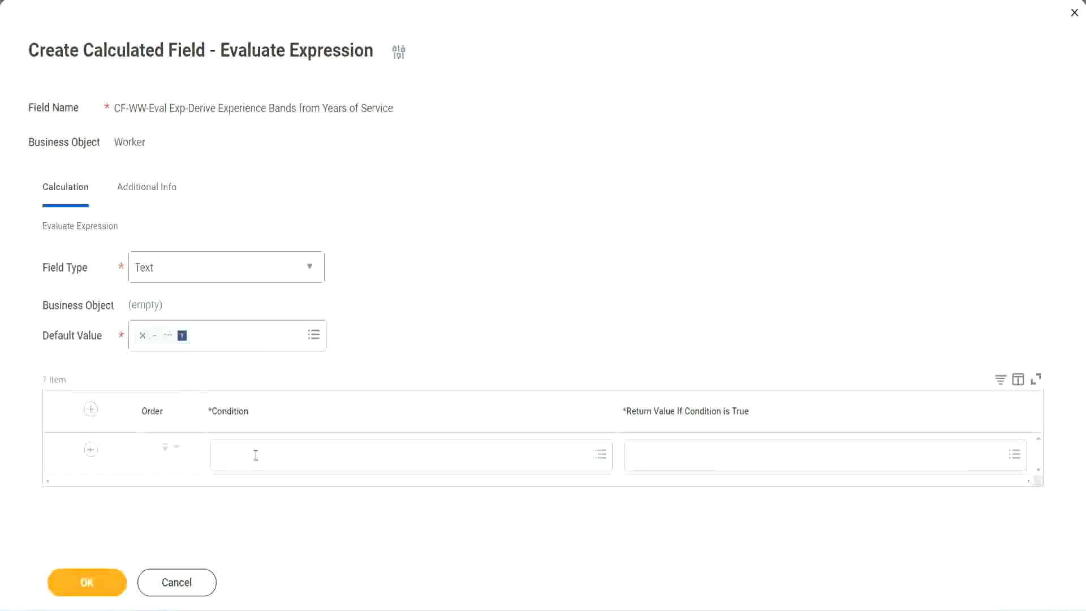
# Copy the Field 1 name from the Notepad++ notes and set the first row's condition to CF-WW-TF-Length of Service between 0 and 7 years.
pyautogui.click(255, 456)
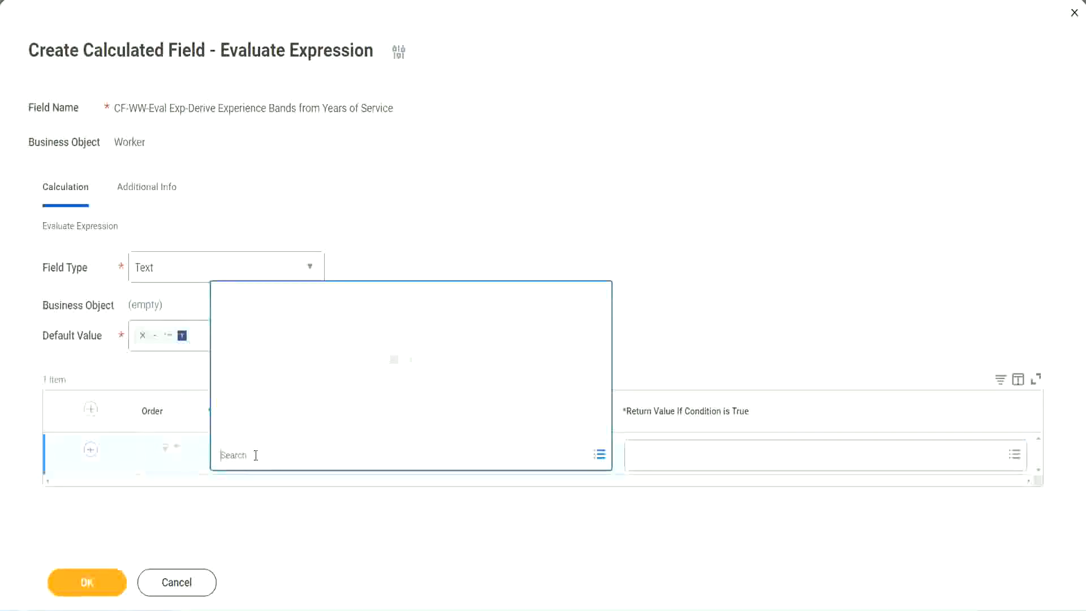
pyautogui.click(416, 256)
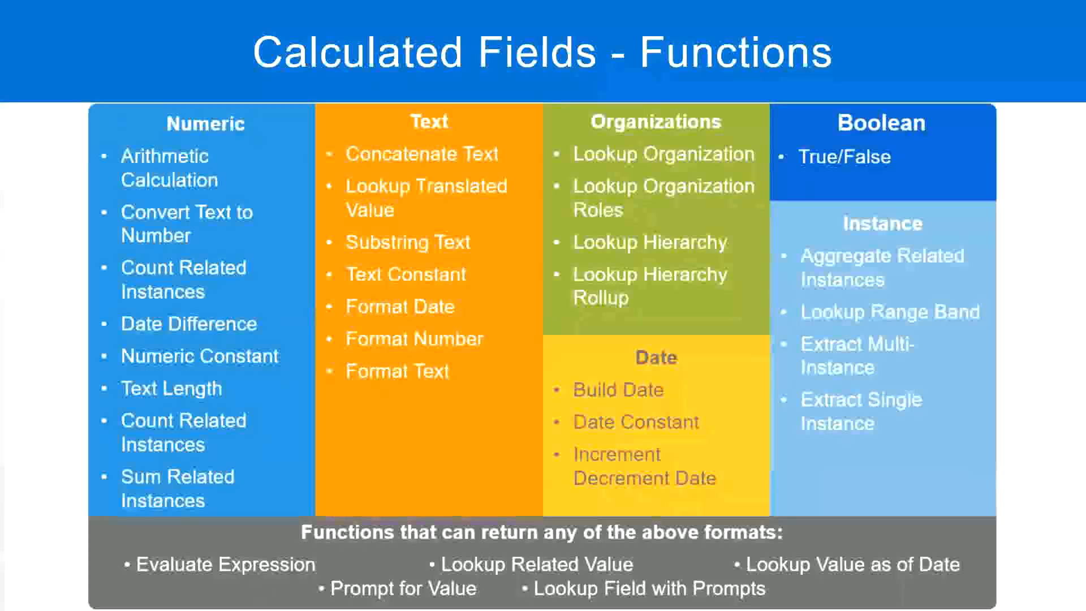
pyautogui.hotkey('alt', 'Tab')
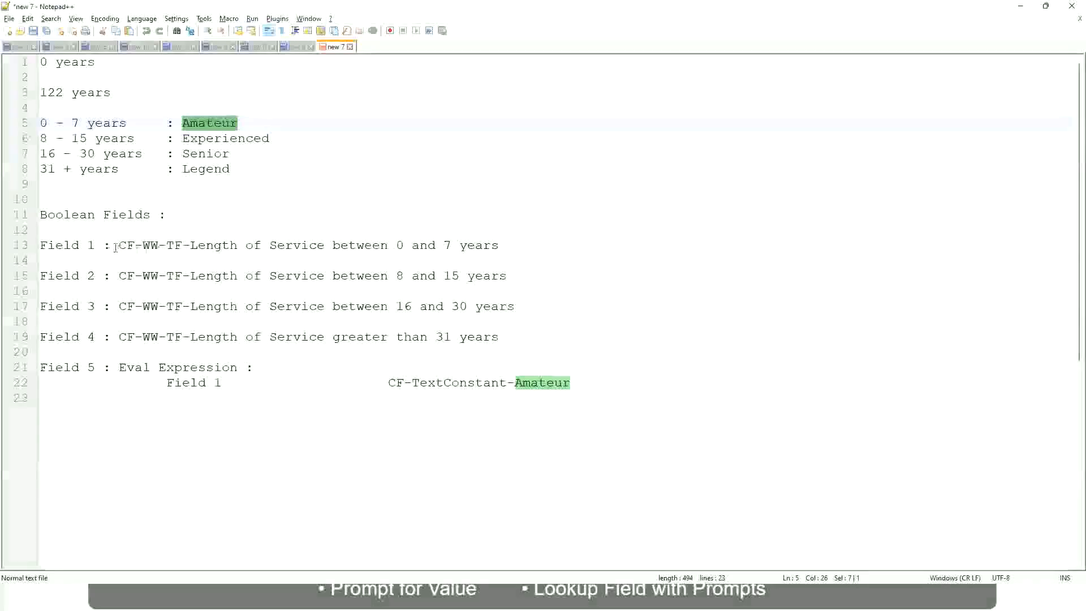
pyautogui.moveTo(122, 245); pyautogui.dragTo(500, 249)
pyautogui.hotkey('ctrl', 'c')
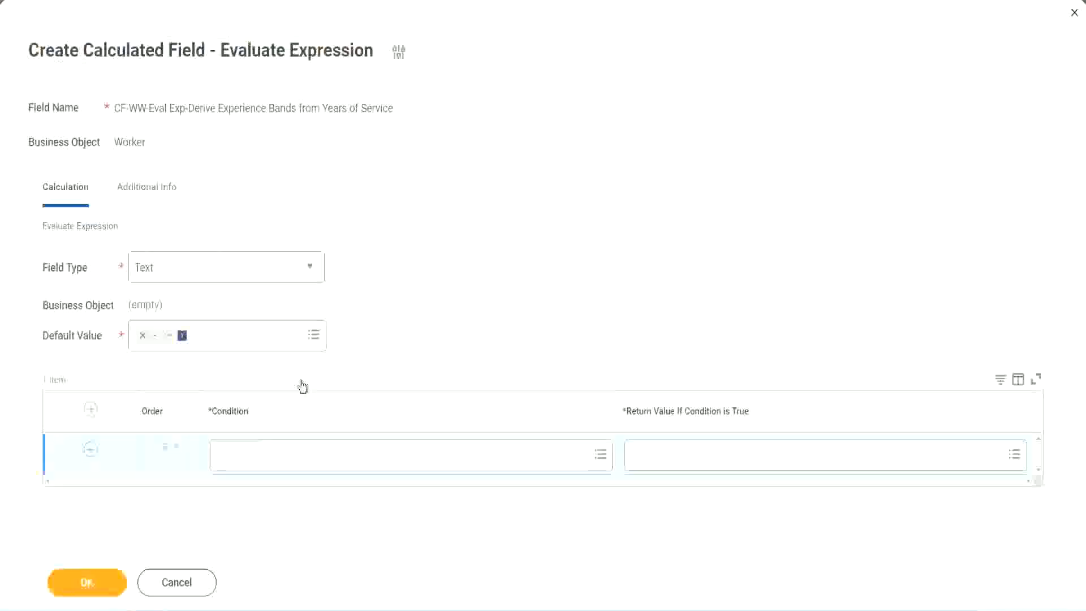
pyautogui.click(277, 459)
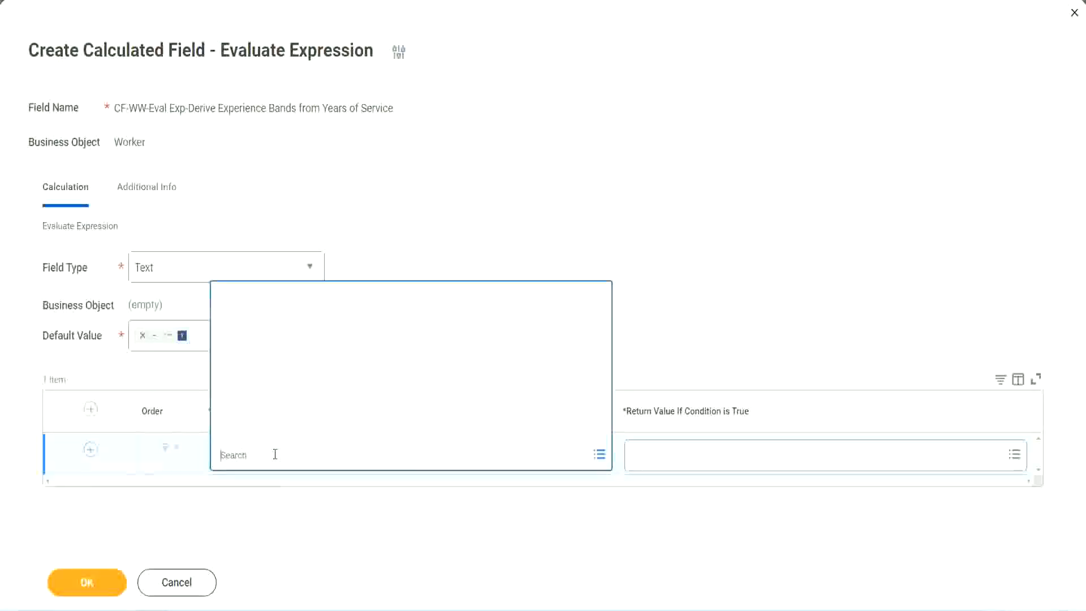
pyautogui.hotkey('ctrl', 'v')
pyautogui.press('Return')
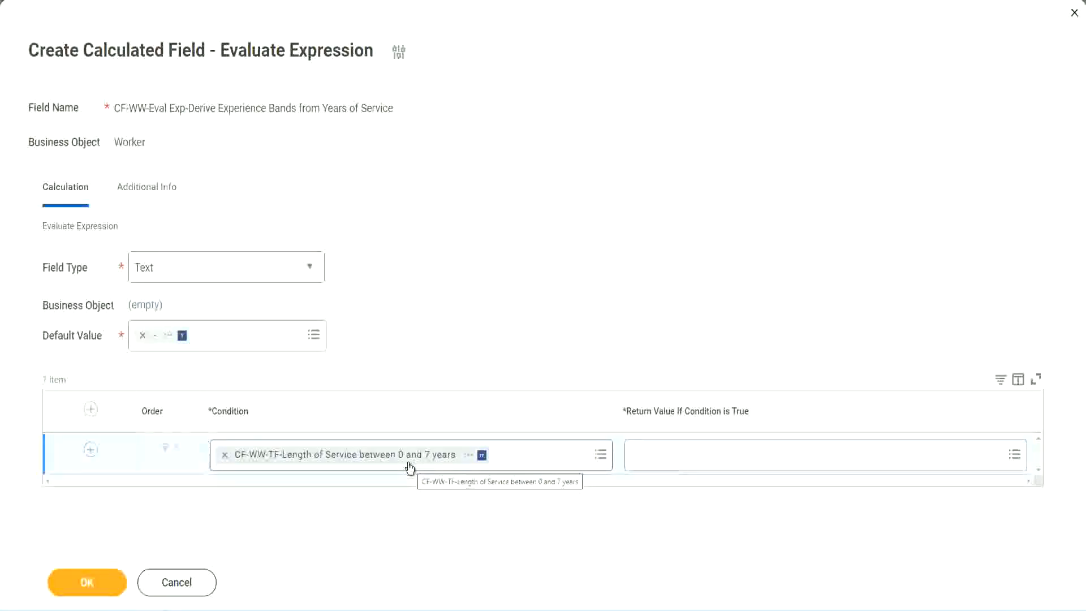
pyautogui.click(706, 464)
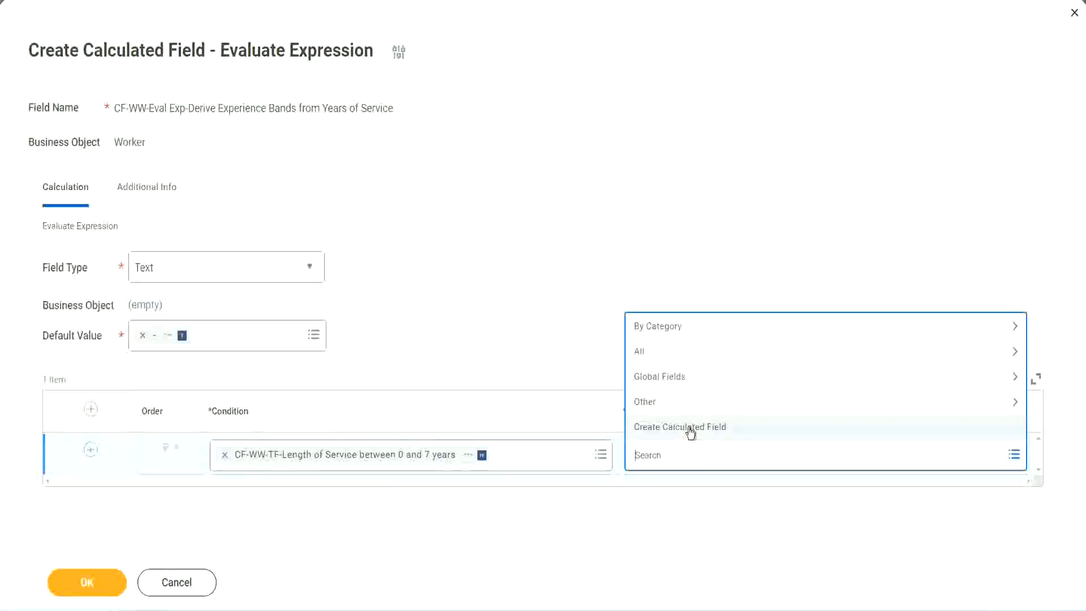
pyautogui.click(627, 277)
pyautogui.click(654, 460)
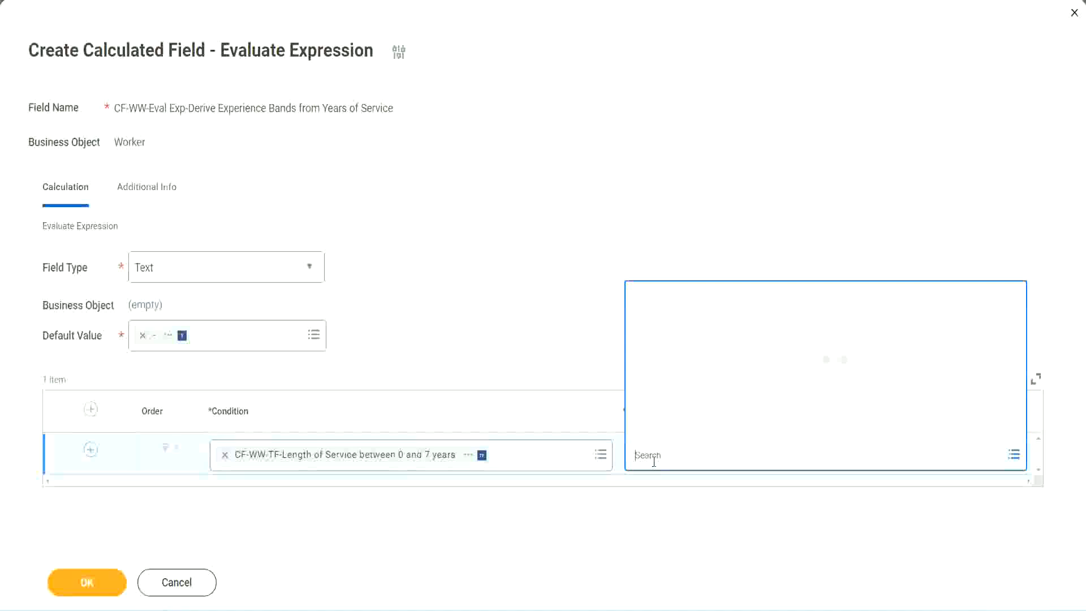
pyautogui.write('Amaterue')
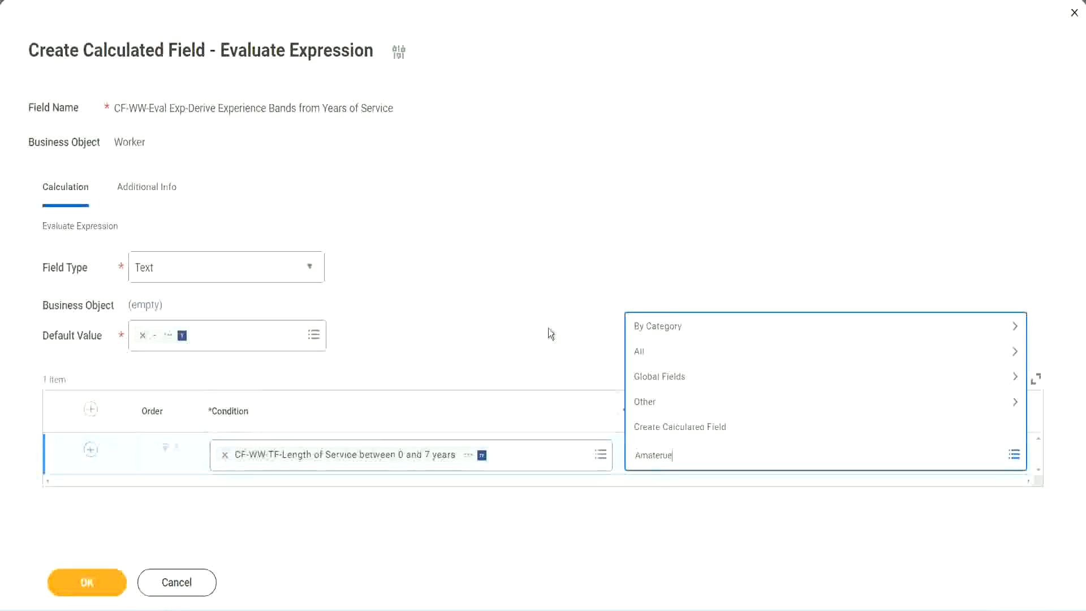
pyautogui.click(548, 328)
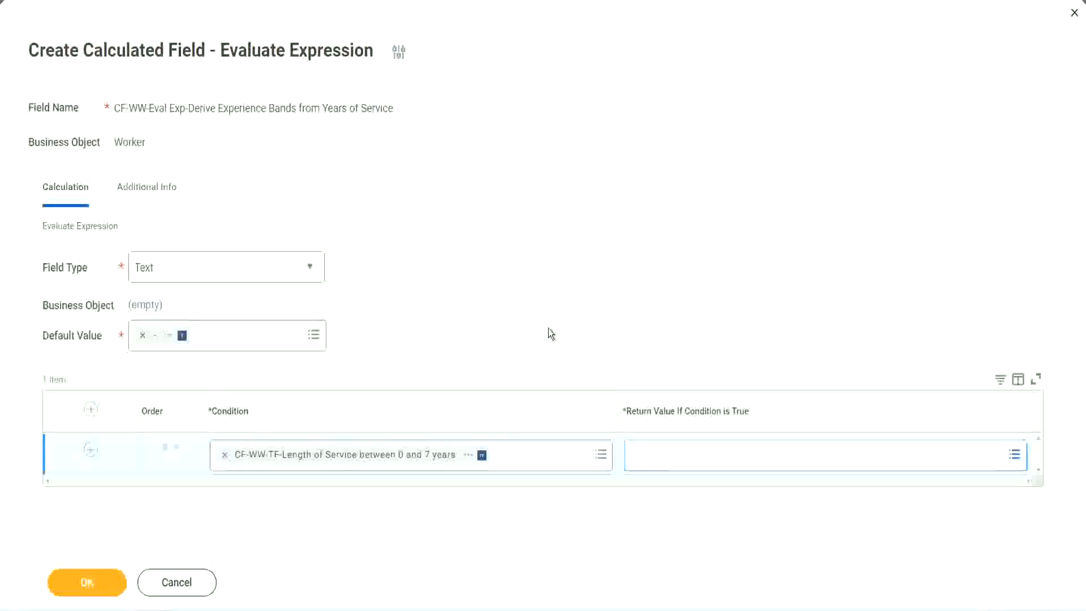
pyautogui.click(685, 464)
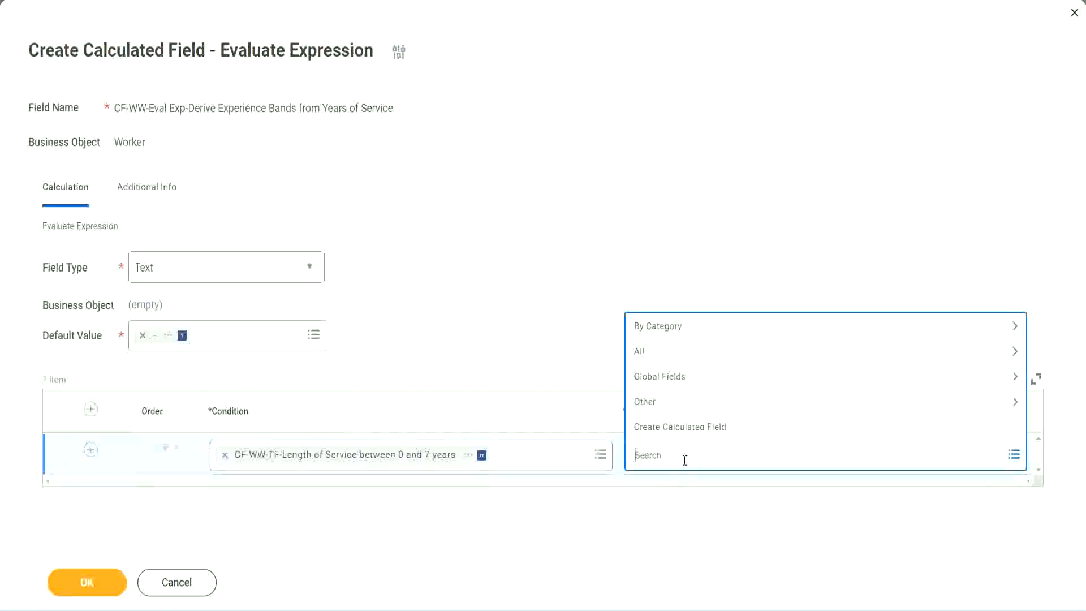
pyautogui.click(548, 335)
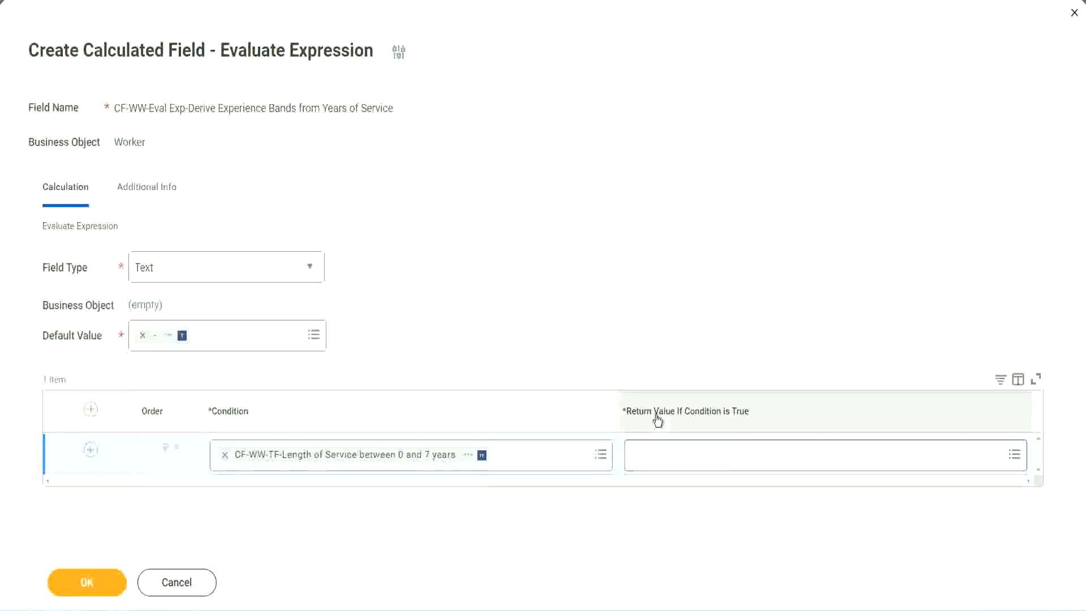
# Start creating a new calculated field for the first row's return value and name it CF-WW-TC-Amateur.
pyautogui.click(704, 458)
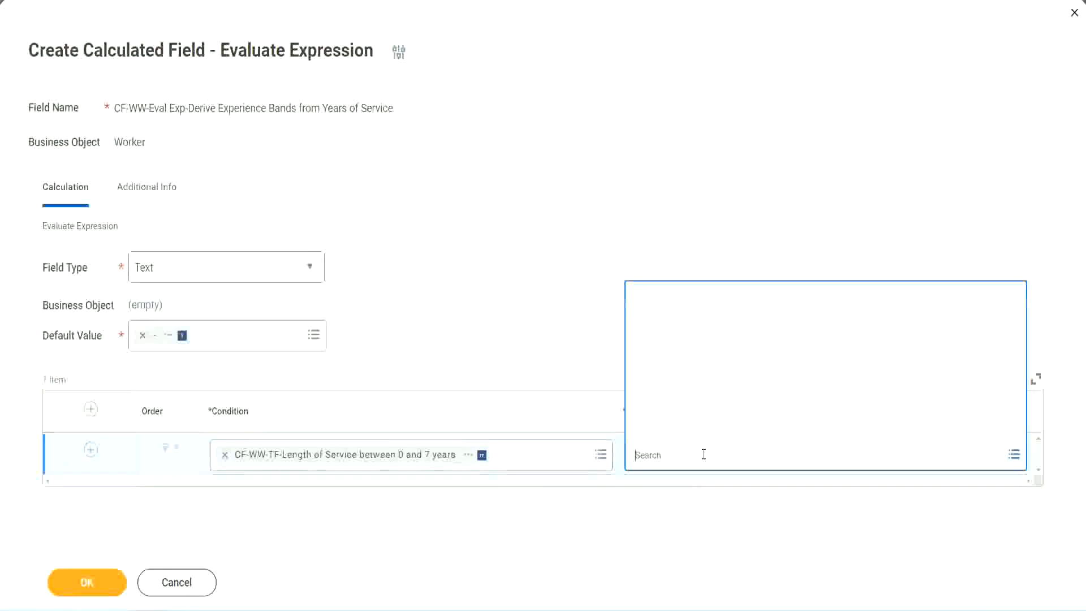
pyautogui.click(696, 428)
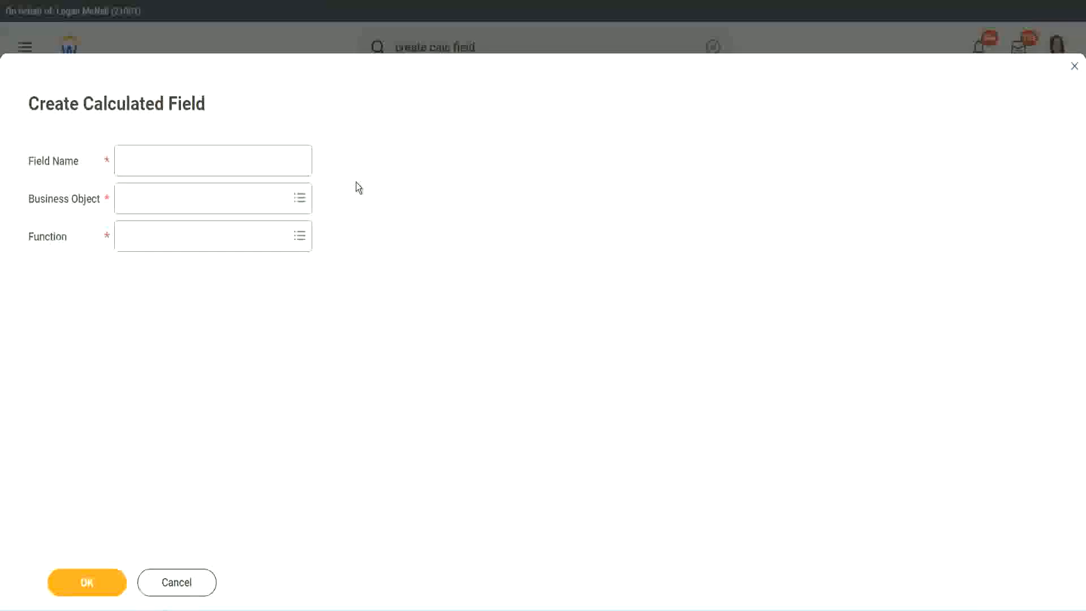
pyautogui.click(134, 161)
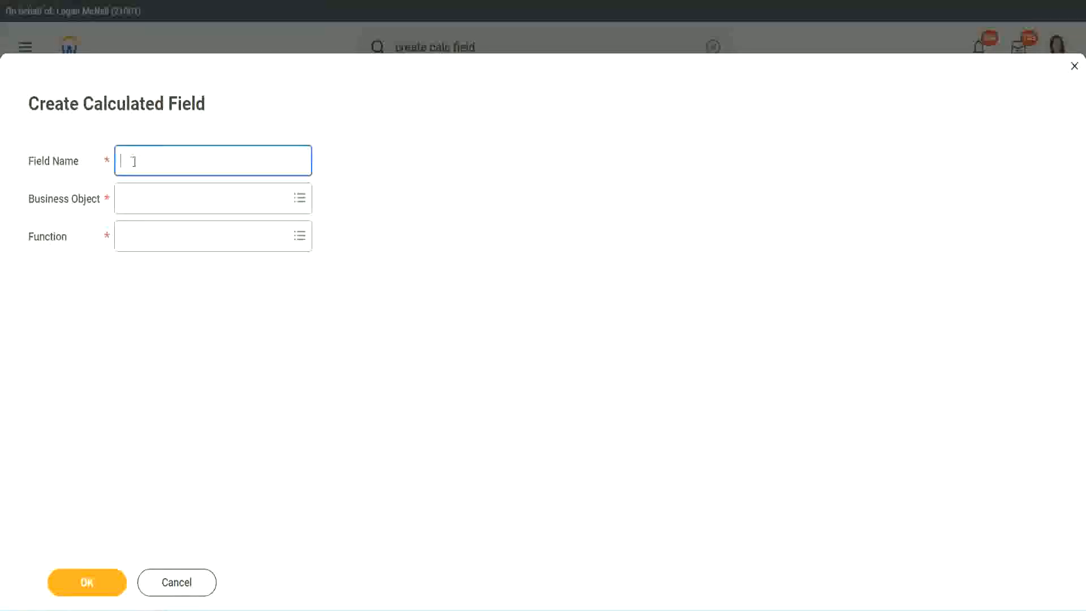
pyautogui.write('CFTC-Amateur')
pyautogui.click(136, 159)
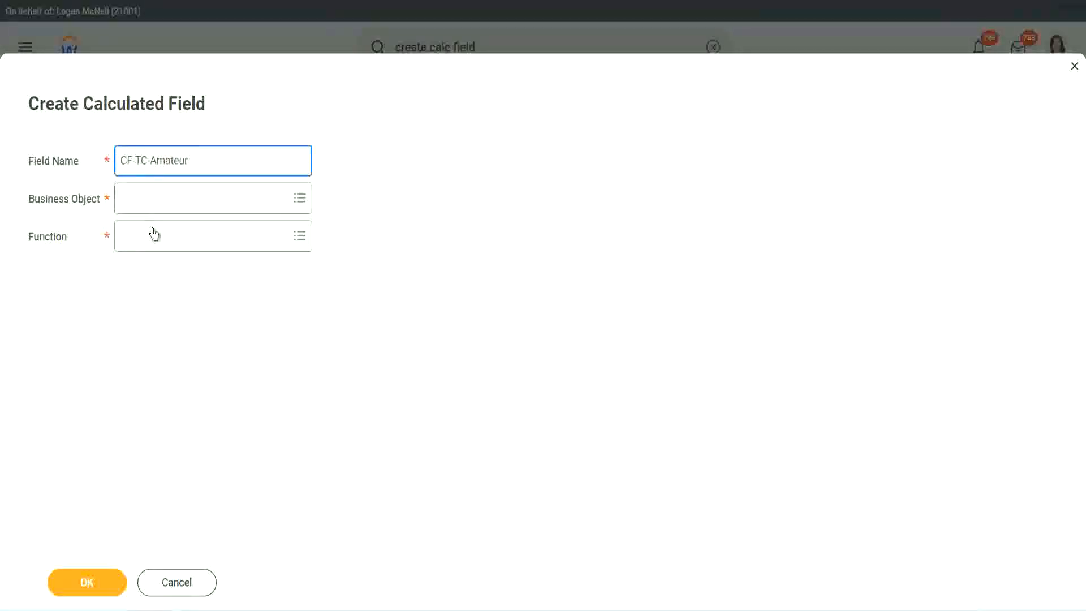
pyautogui.write('WW-')
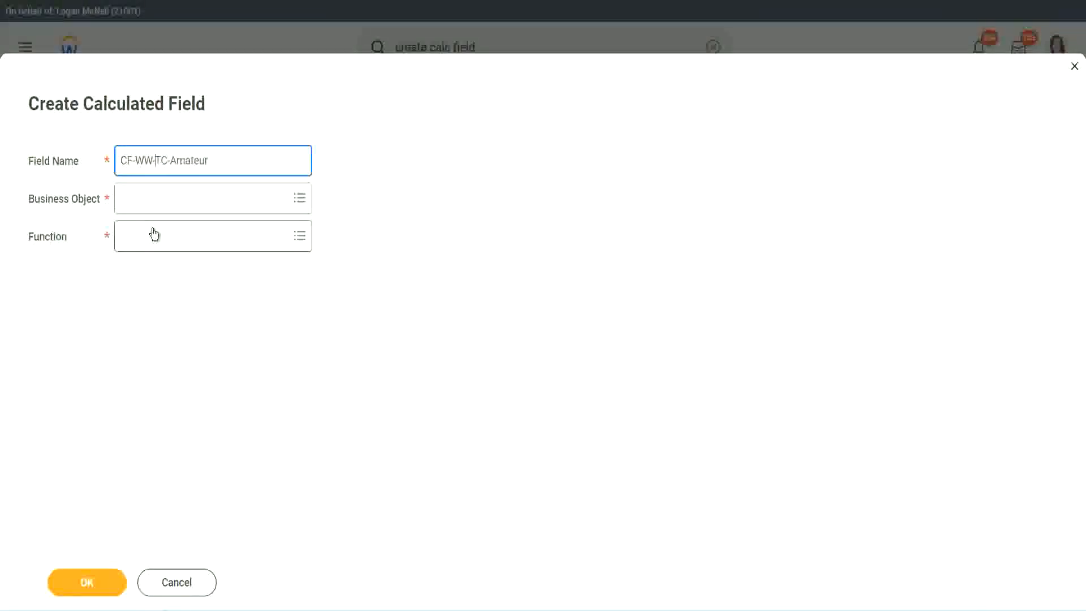
# Search the business objects for global and assign Global to the new calculated field.
pyautogui.click(153, 199)
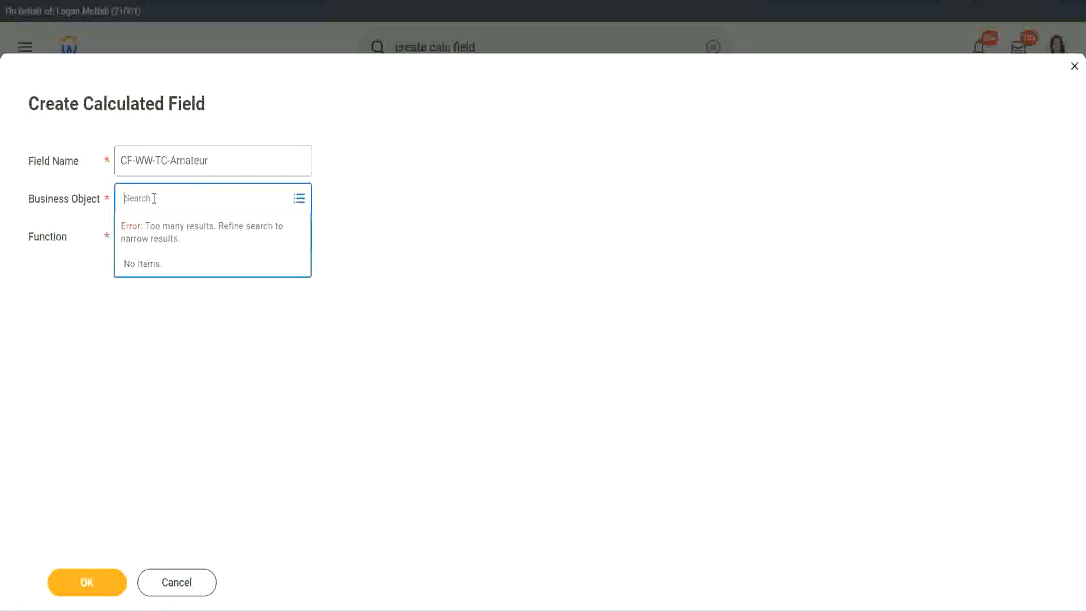
pyautogui.write('worker')
pyautogui.press('BackSpace')
pyautogui.press('BackSpace')
pyautogui.press('BackSpace')
pyautogui.press('BackSpace')
pyautogui.write('global')
pyautogui.press('Return')
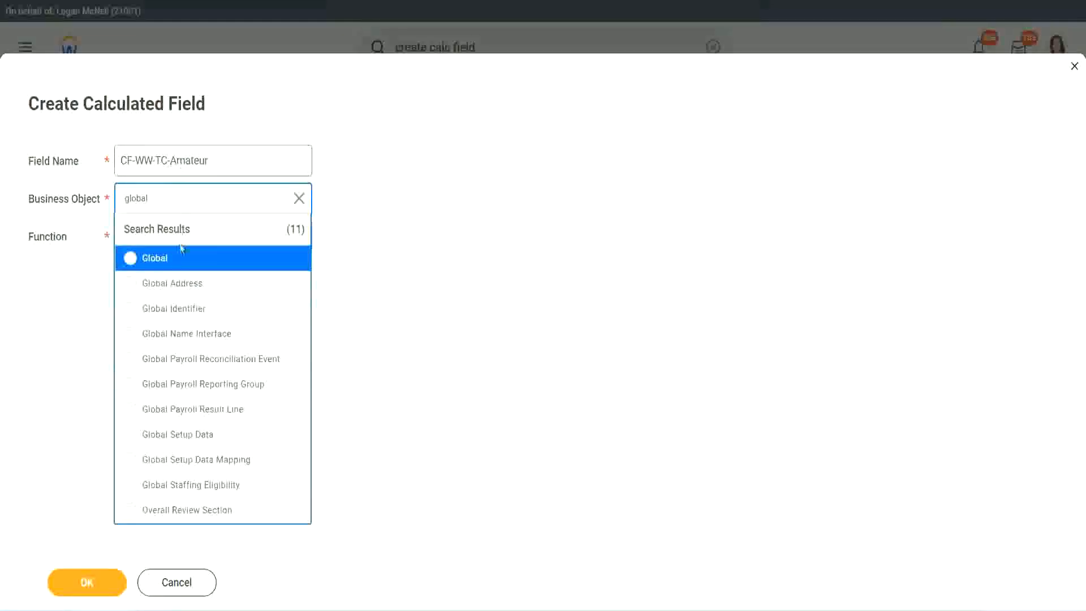
pyautogui.click(169, 266)
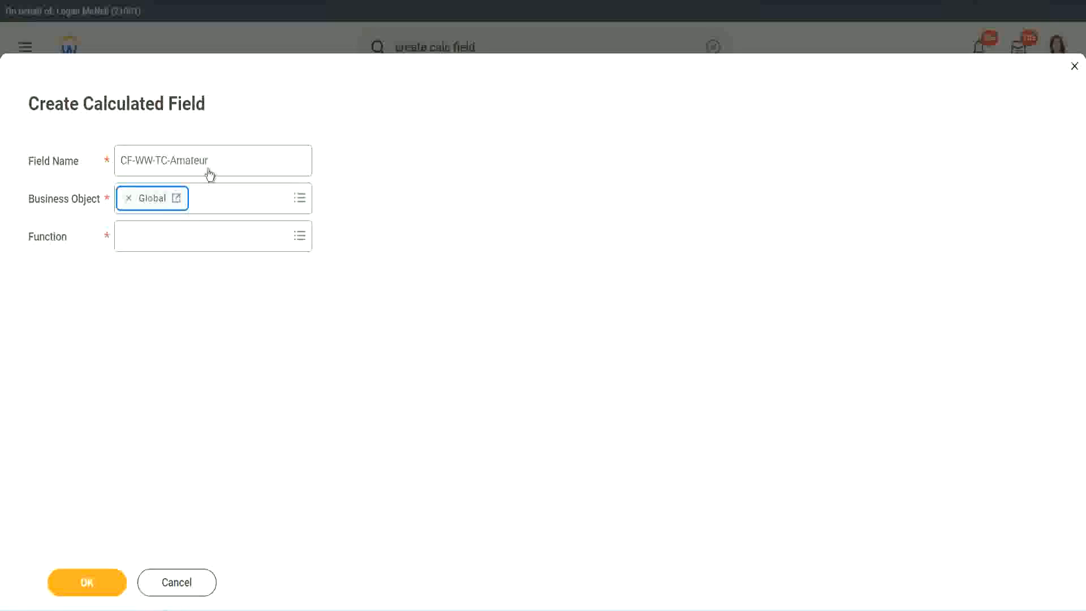
pyautogui.tripleClick(281, 153)
pyautogui.click(235, 161)
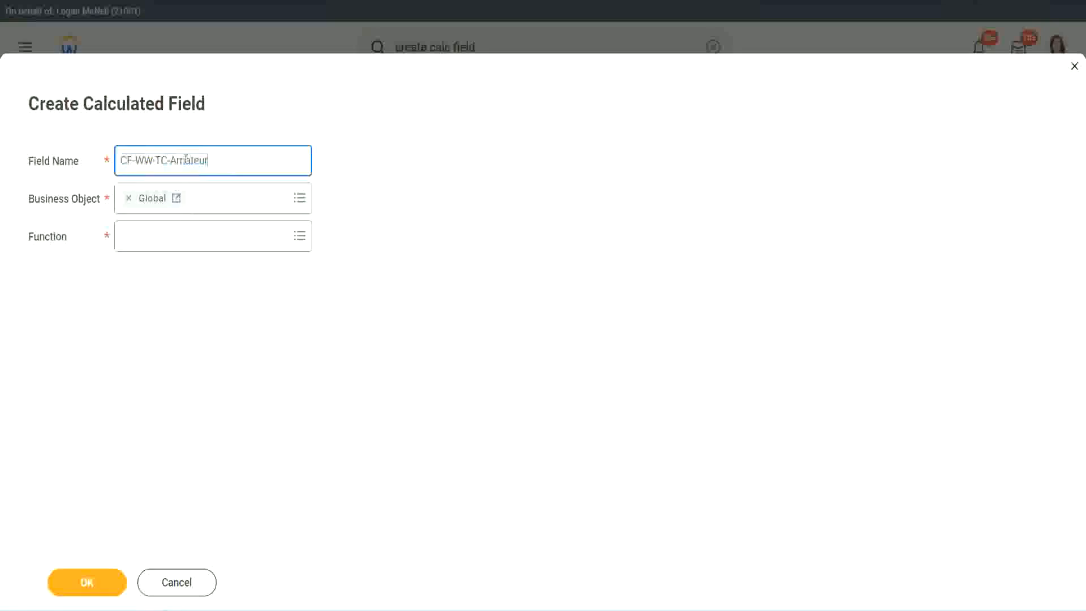
pyautogui.doubleClick(214, 159)
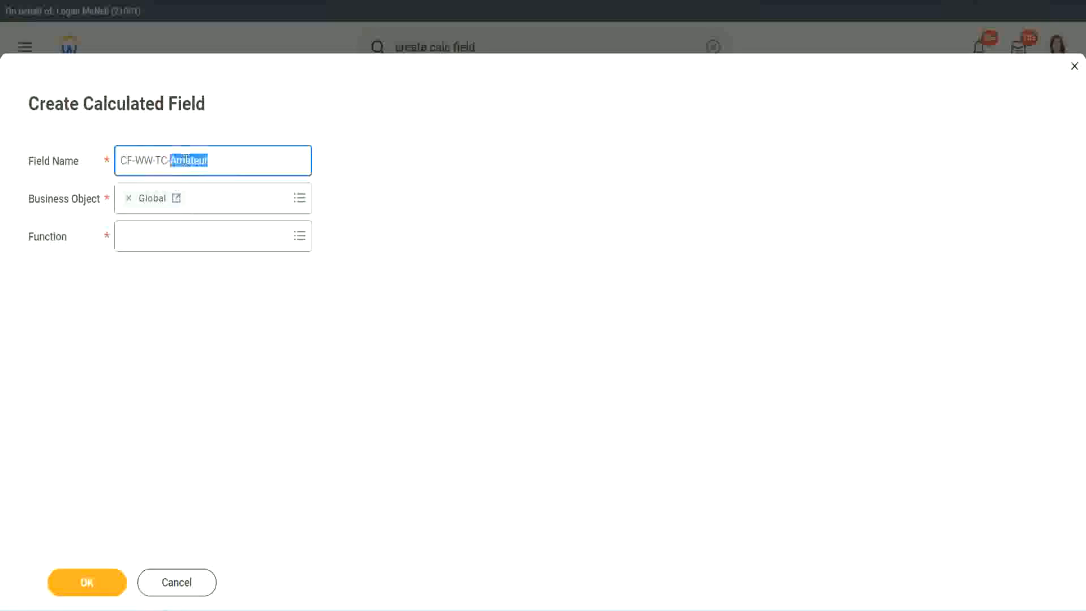
pyautogui.click(224, 157)
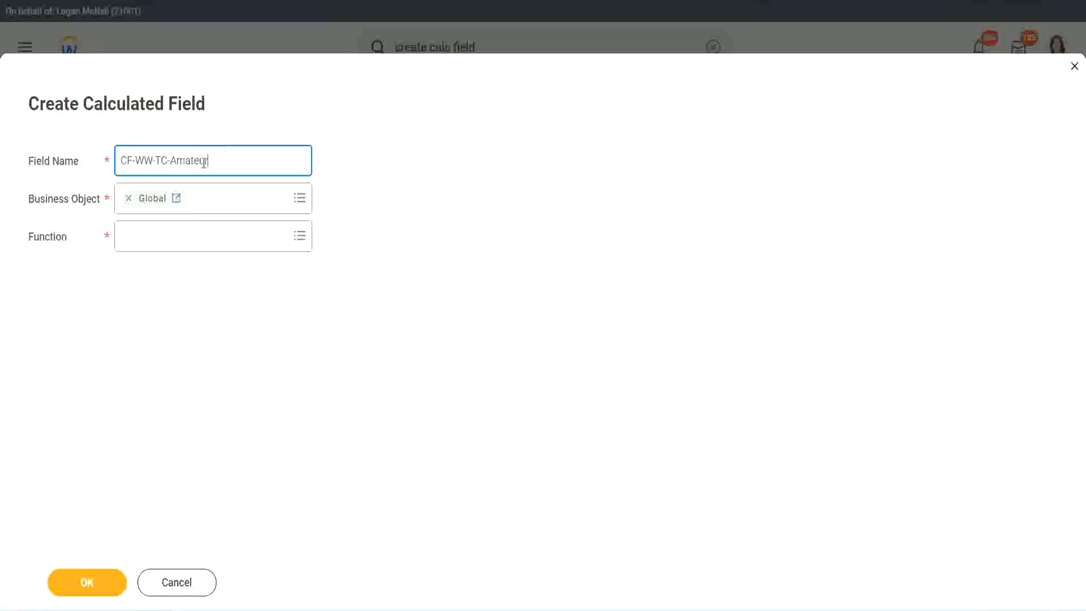
pyautogui.doubleClick(203, 162)
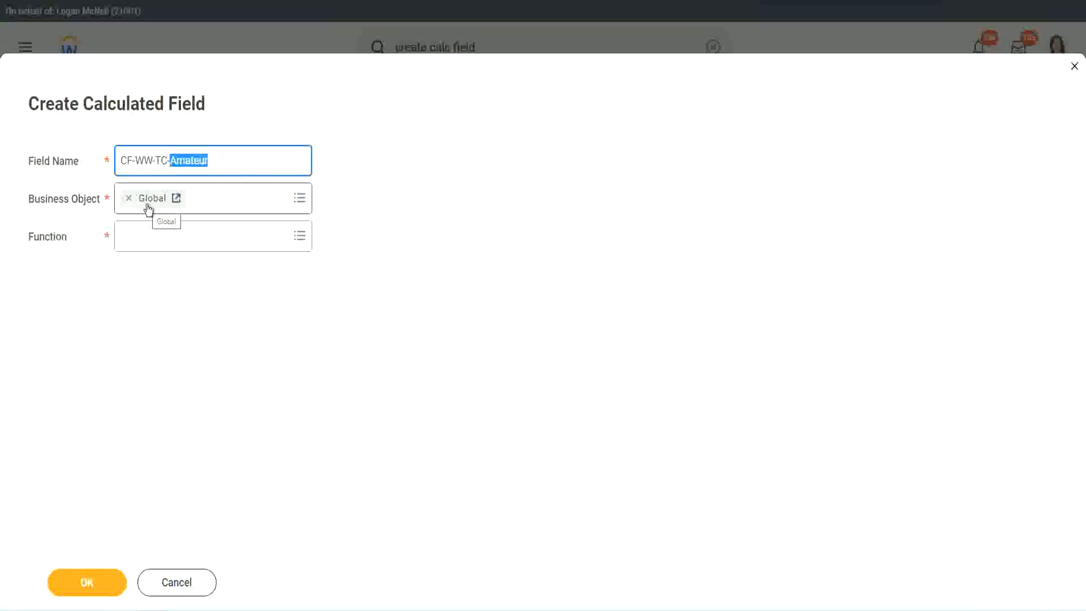
# Set the new field's function to Text Constant and proceed to its calculation details.
pyautogui.click(151, 235)
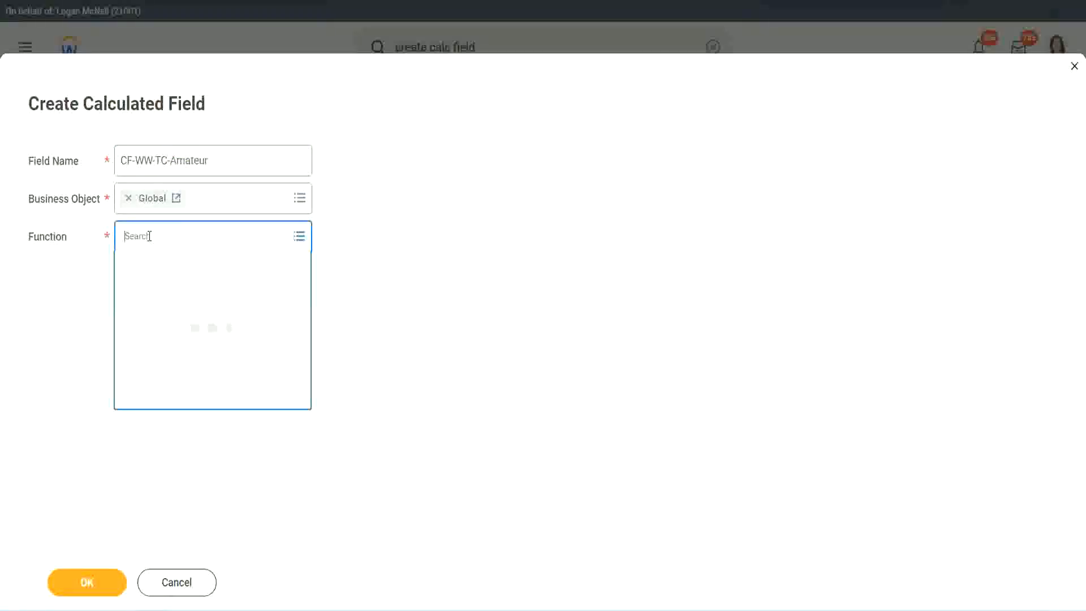
pyautogui.write('text const')
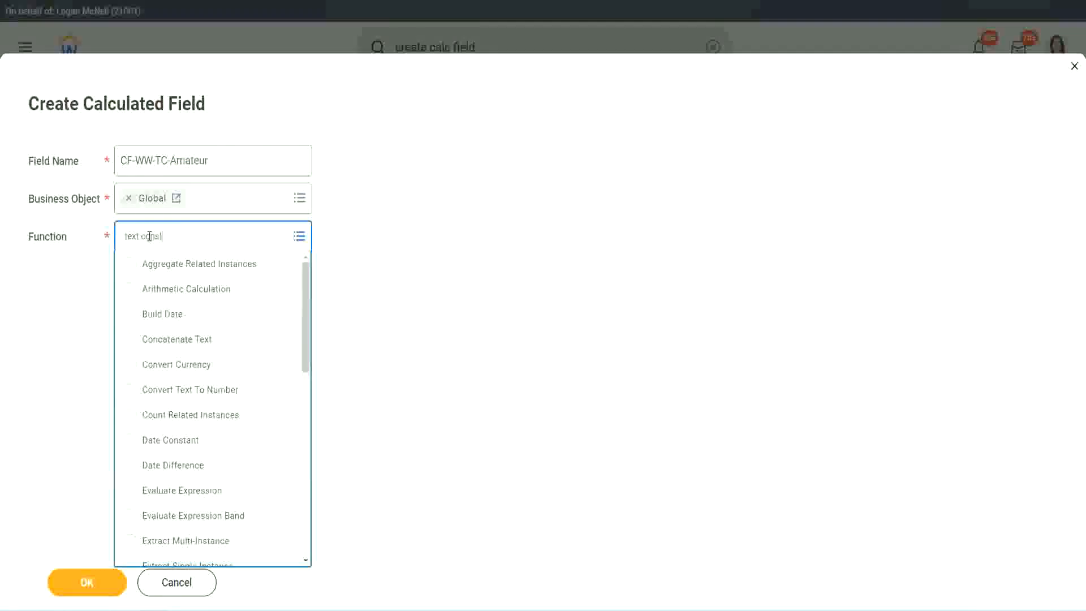
pyautogui.press('Return')
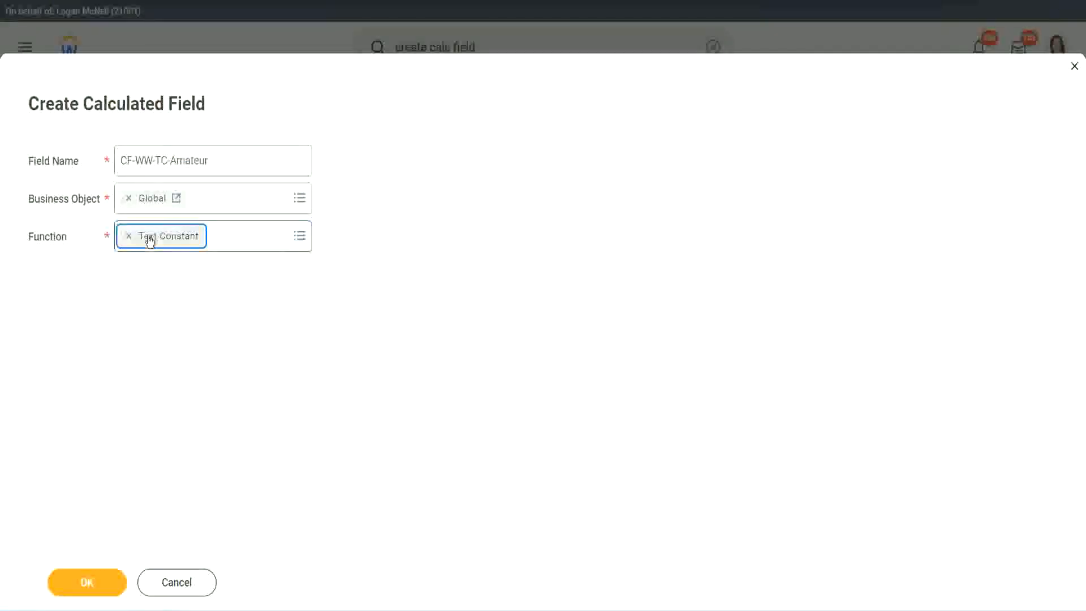
pyautogui.click(90, 588)
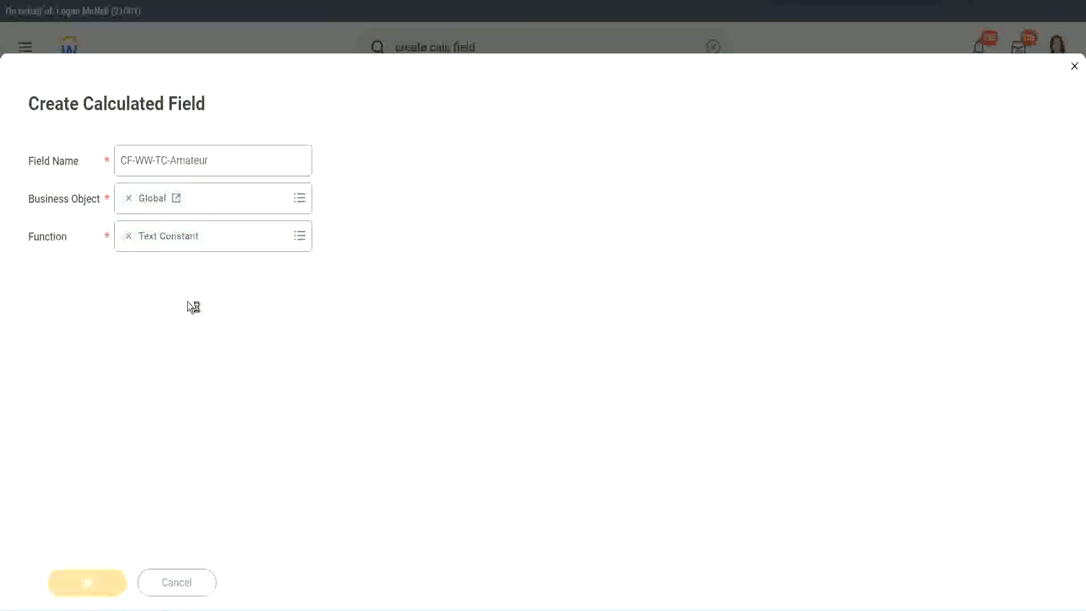
# Define the text constant as Amateur and save it as the first row's return value.
pyautogui.click(181, 320)
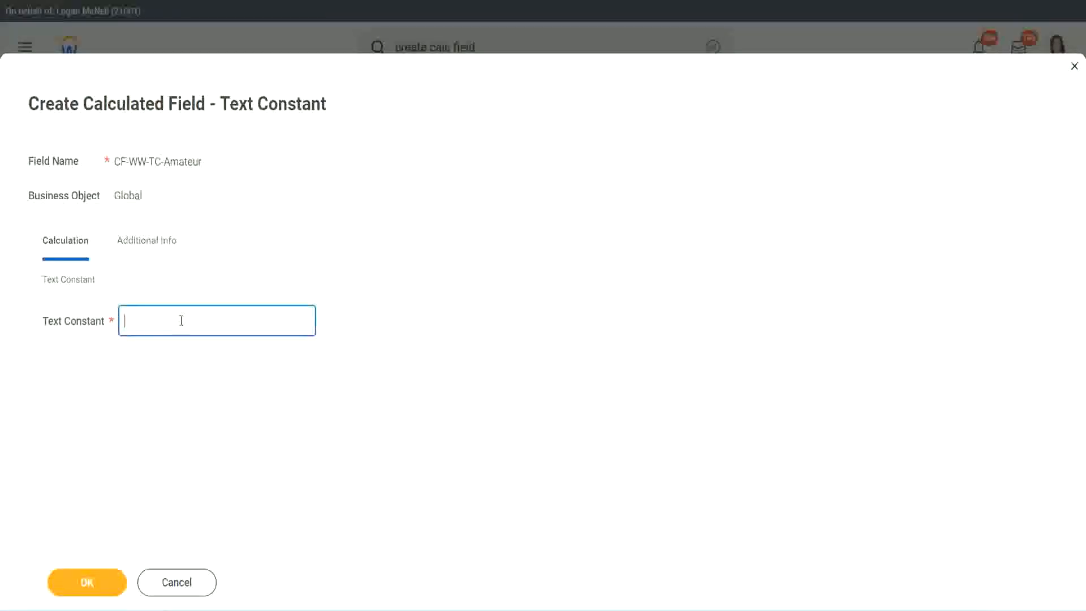
pyautogui.write('Amateur')
pyautogui.click(86, 582)
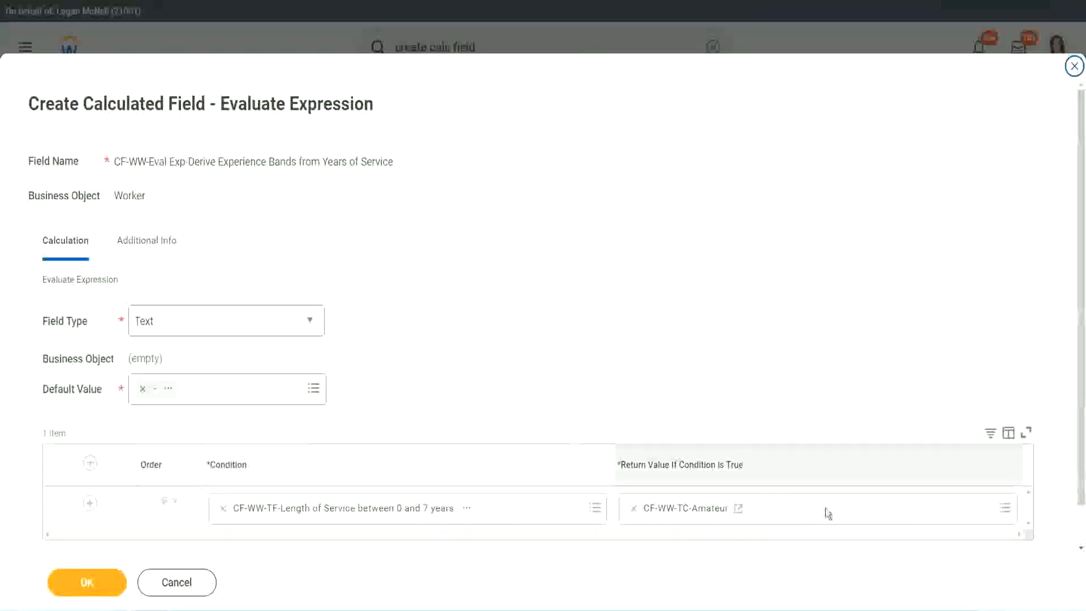
# Copy the name of the first row's return value, CF-WW-TC-Amateur, as text.
pyautogui.rightClick(674, 512)
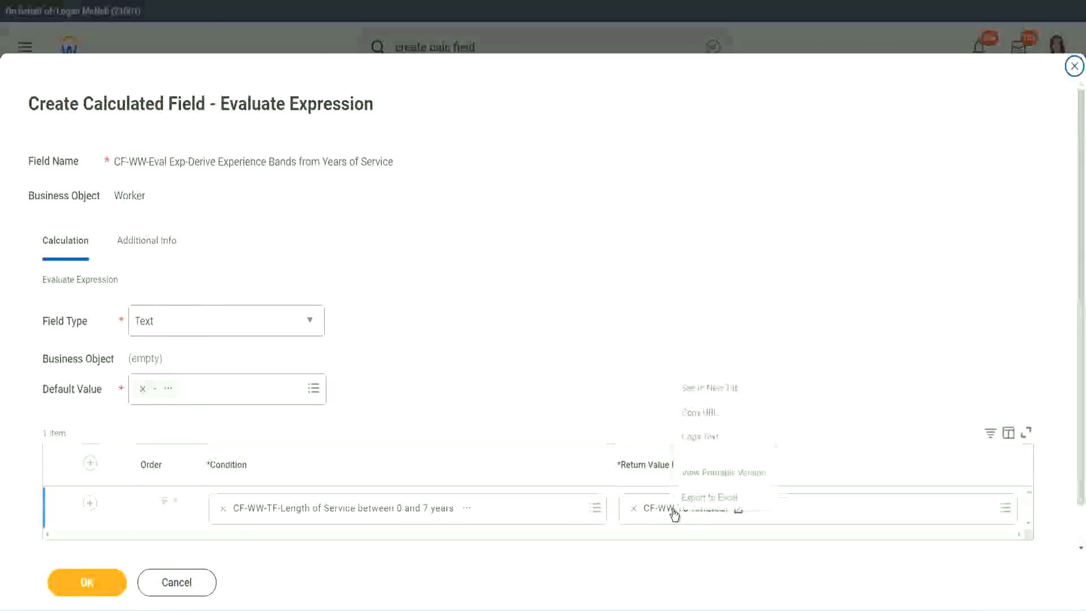
pyautogui.click(711, 439)
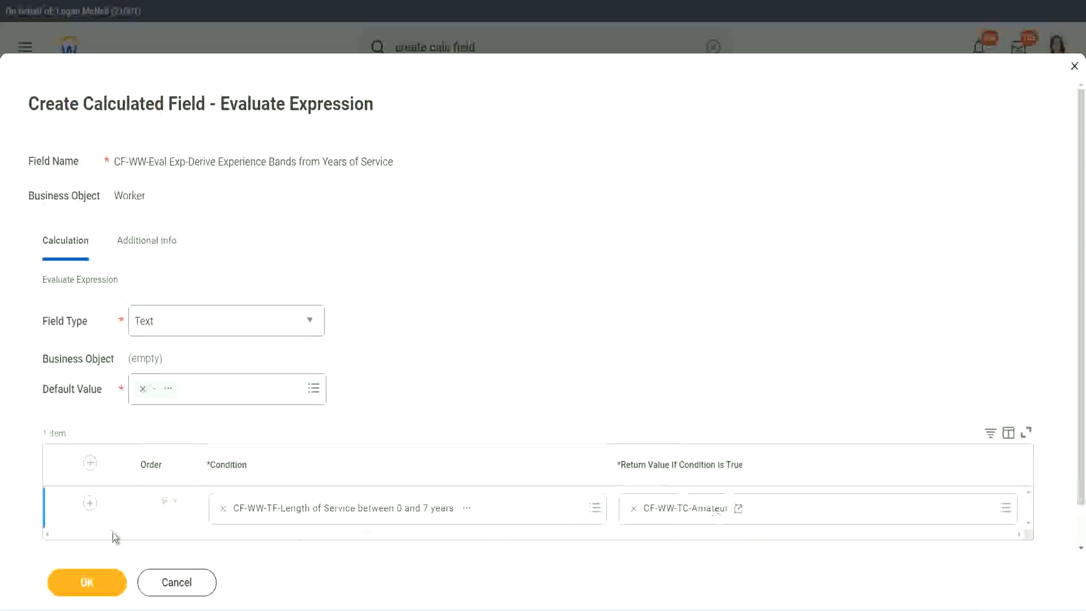
# Add three more condition rows below the 0 to 7 years row in the Evaluate Expression table.
pyautogui.click(74, 521)
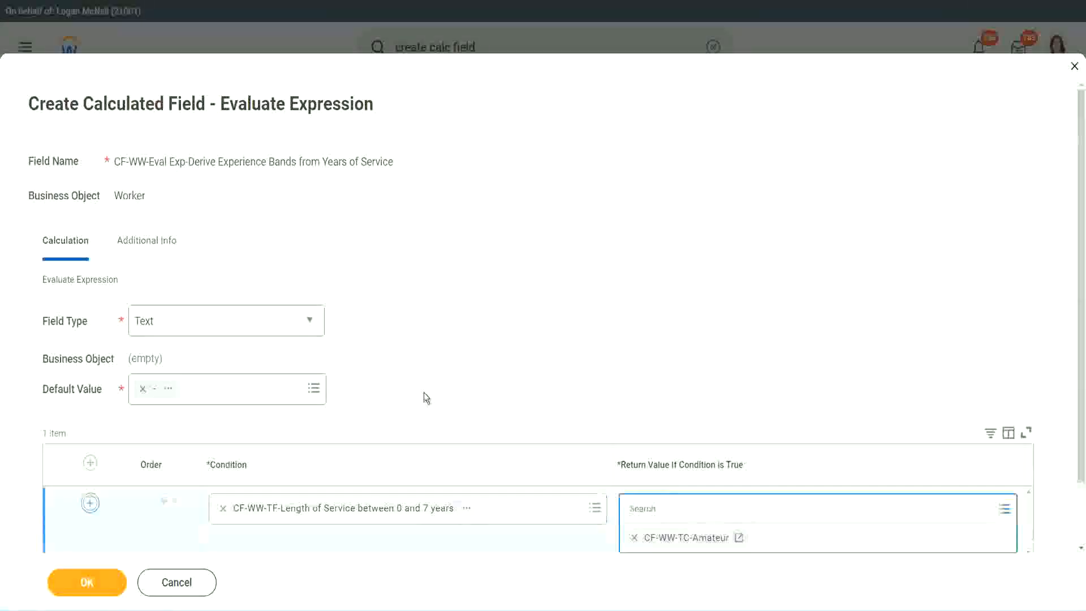
pyautogui.click(90, 503)
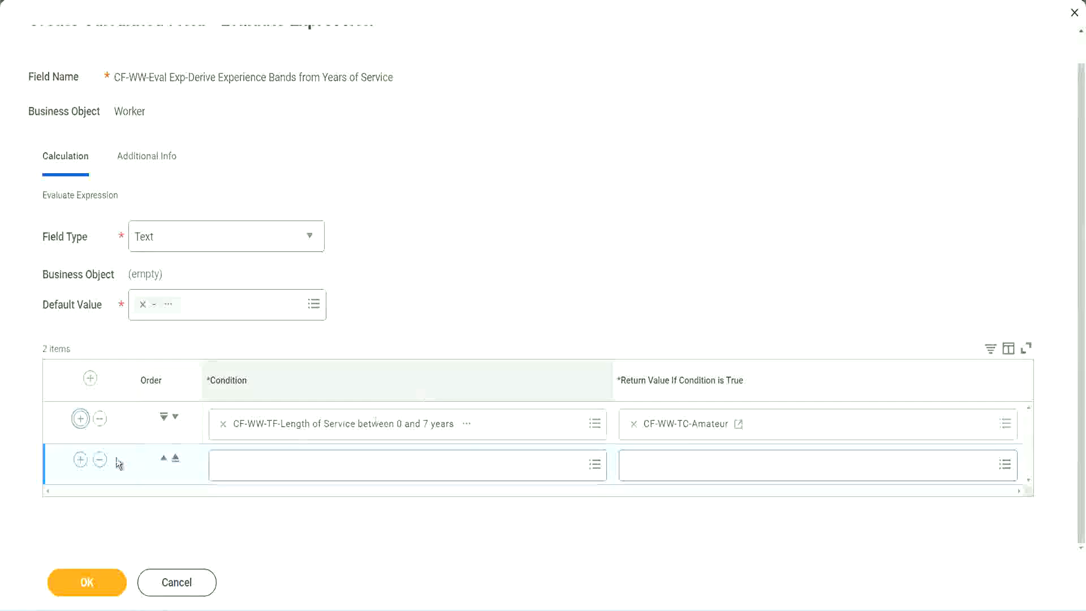
pyautogui.click(81, 459)
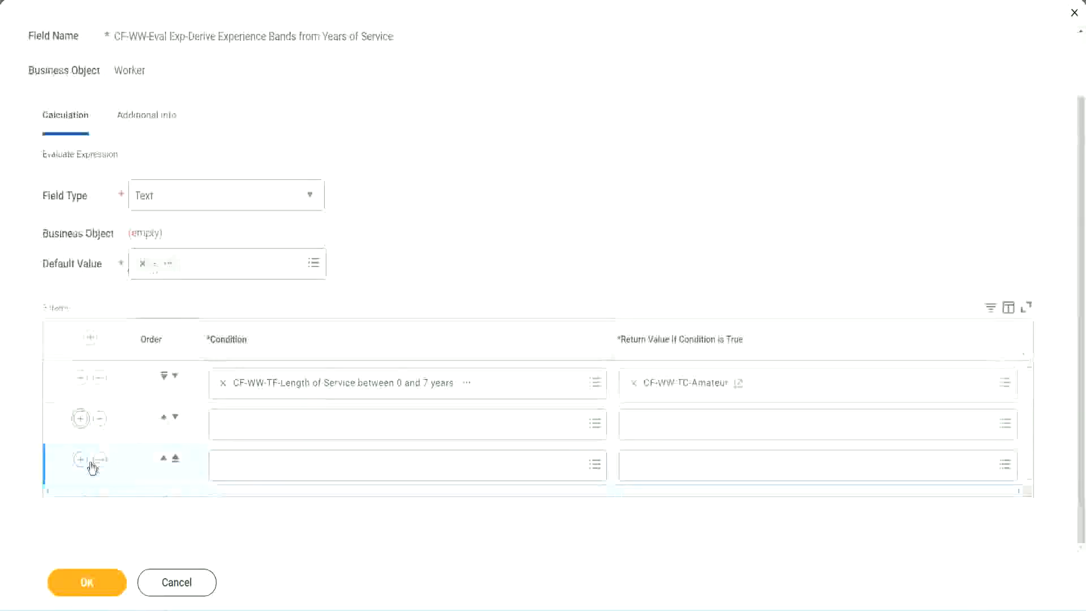
# Search the fields for cf-ww-tf and set the second row's condition to CF-WW-TF-Length of Service between 8 and 15 years.
pyautogui.click(267, 424)
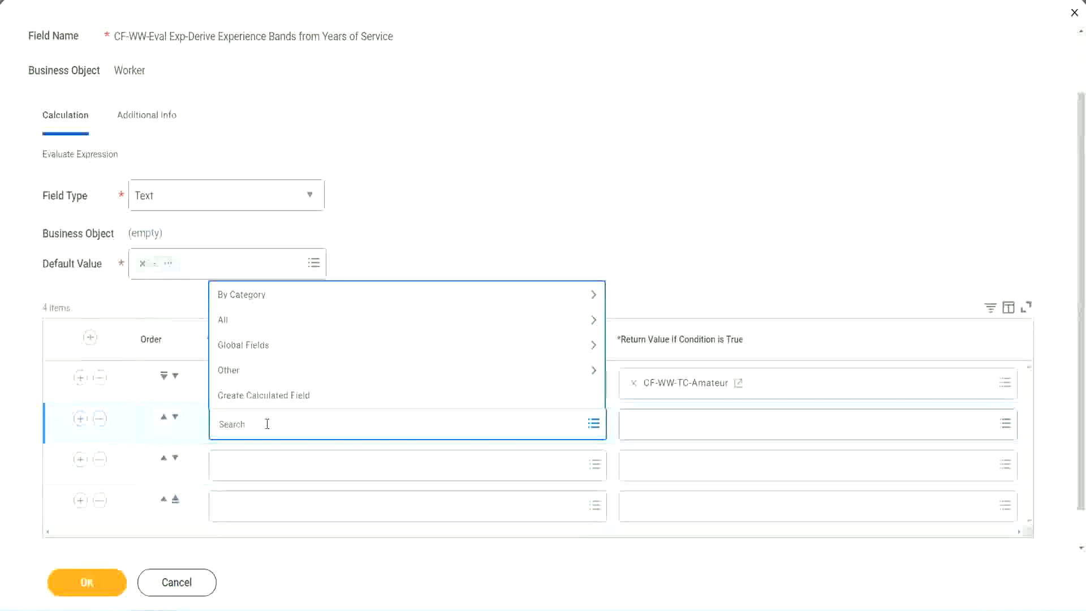
pyautogui.write('cf-ww')
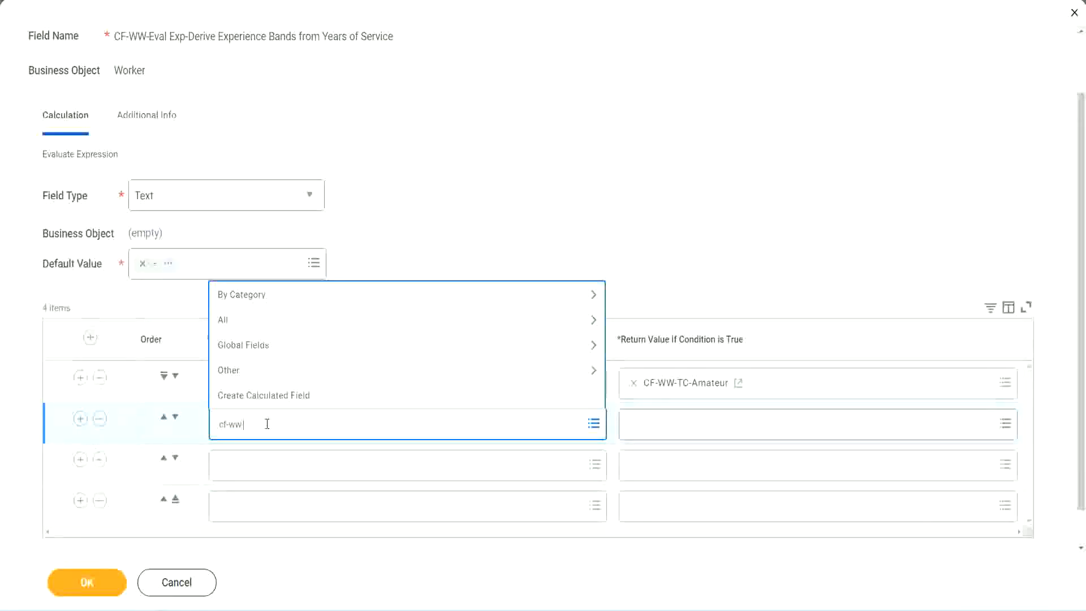
pyautogui.write('-tc')
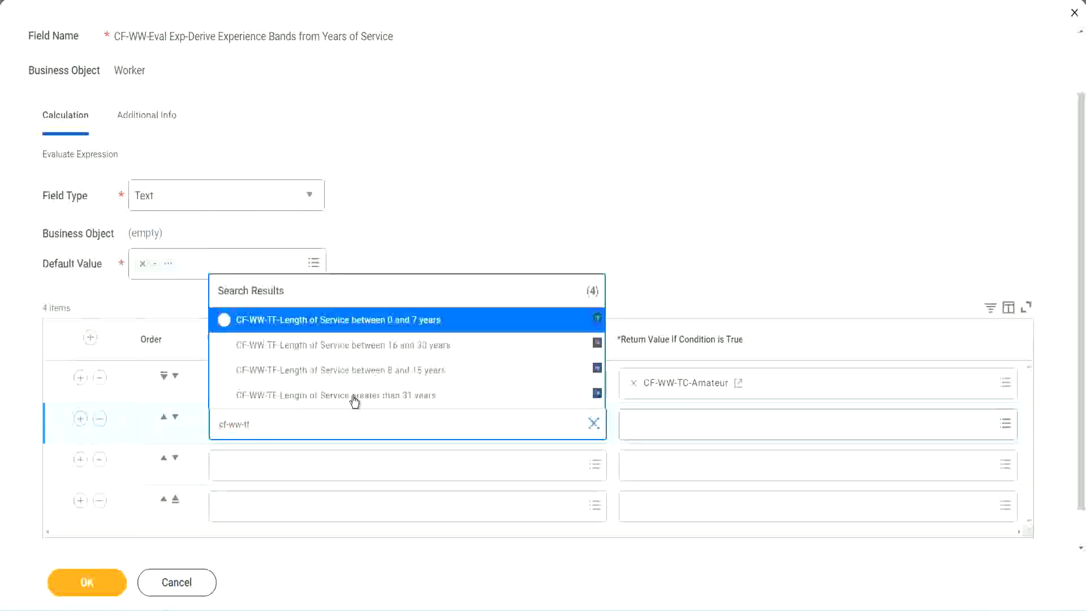
pyautogui.click(419, 371)
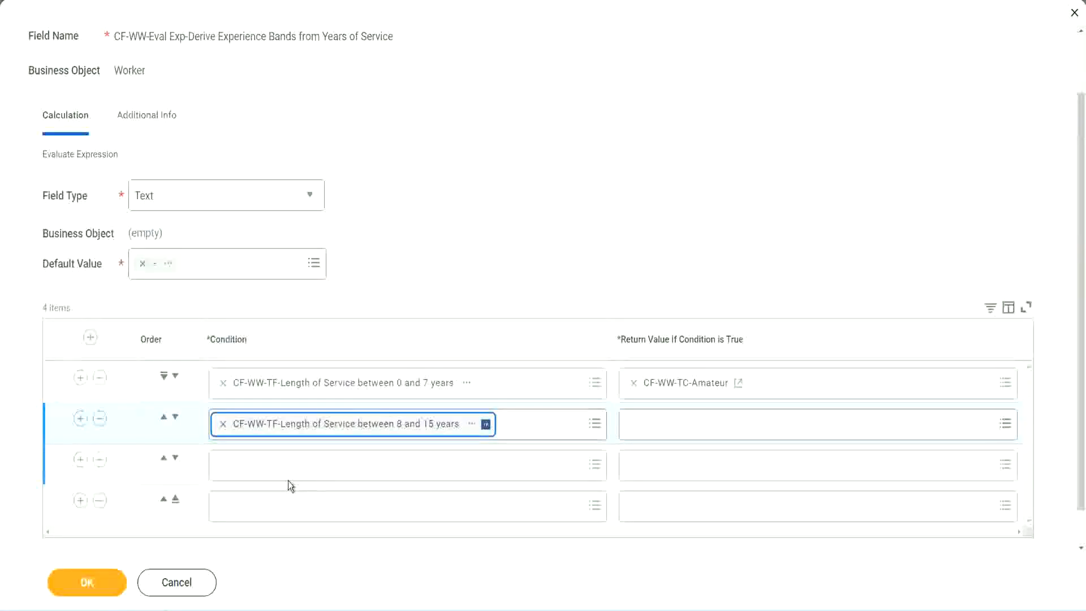
# Search the fields for cf-ww-tf and set the third row's condition to CF-WW-TF-Length of Service between 16 and 30 years.
pyautogui.click(274, 465)
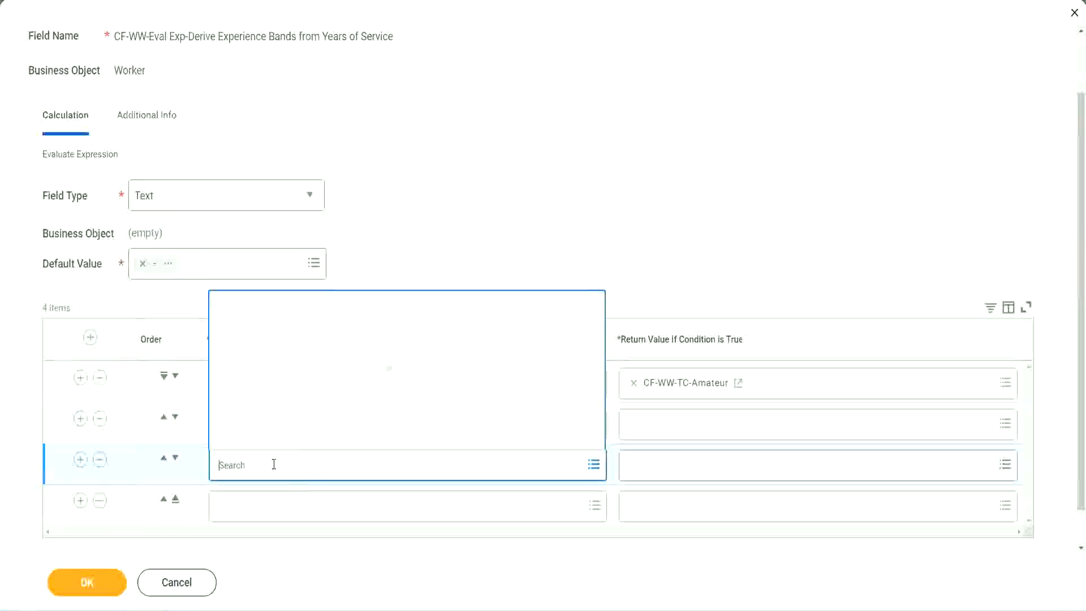
pyautogui.write('cf-ww')
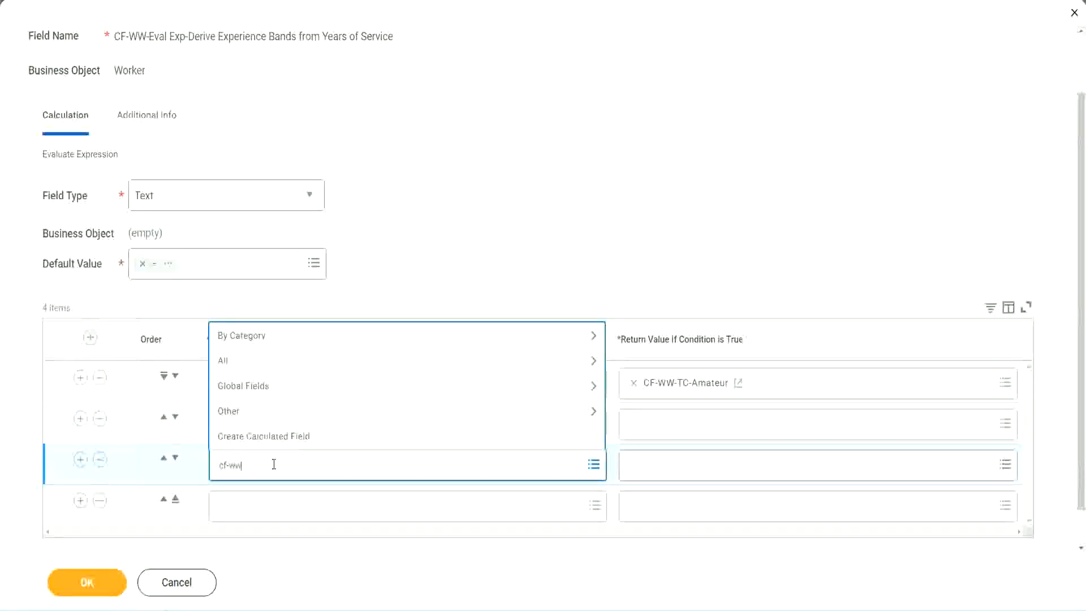
pyautogui.write('-tf')
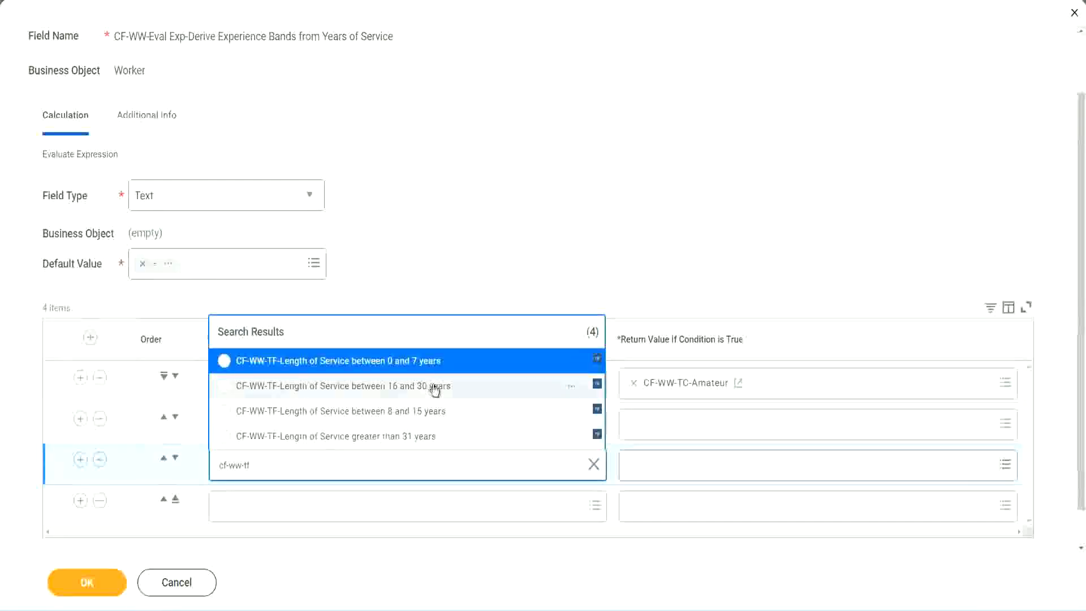
pyautogui.click(435, 389)
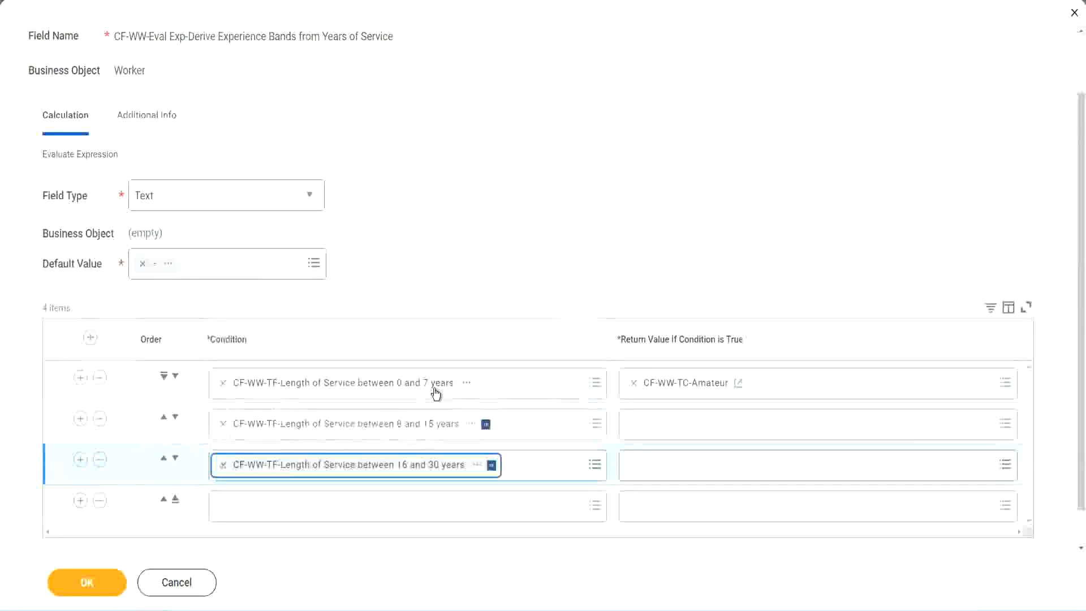
# Set the fourth row's condition to CF-WW-TF-Length of Service greater than 31 years.
pyautogui.click(257, 513)
pyautogui.write('c')
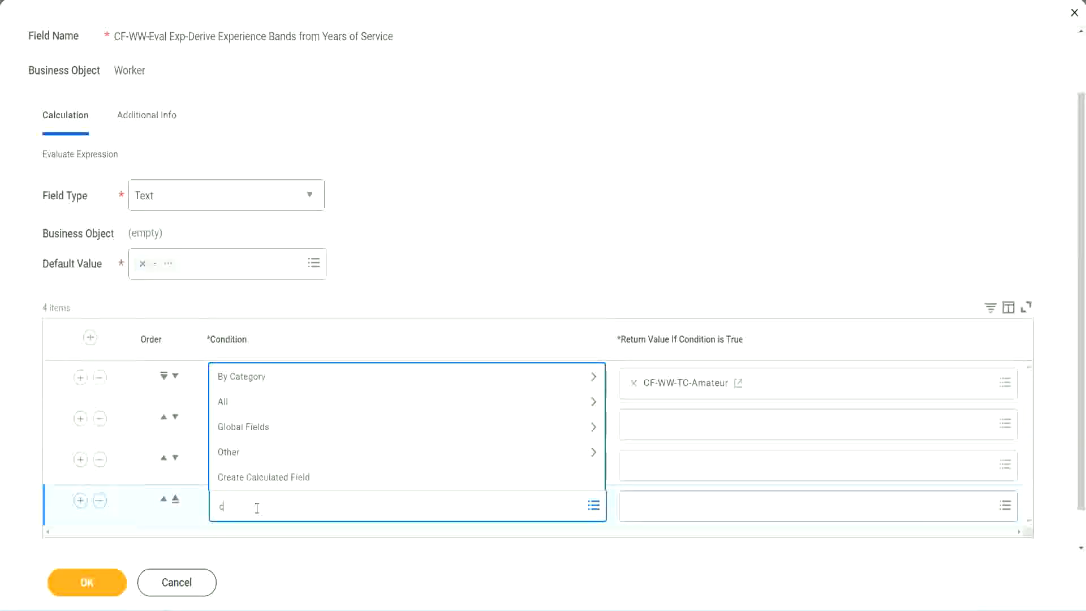
pyautogui.write('f-ww')
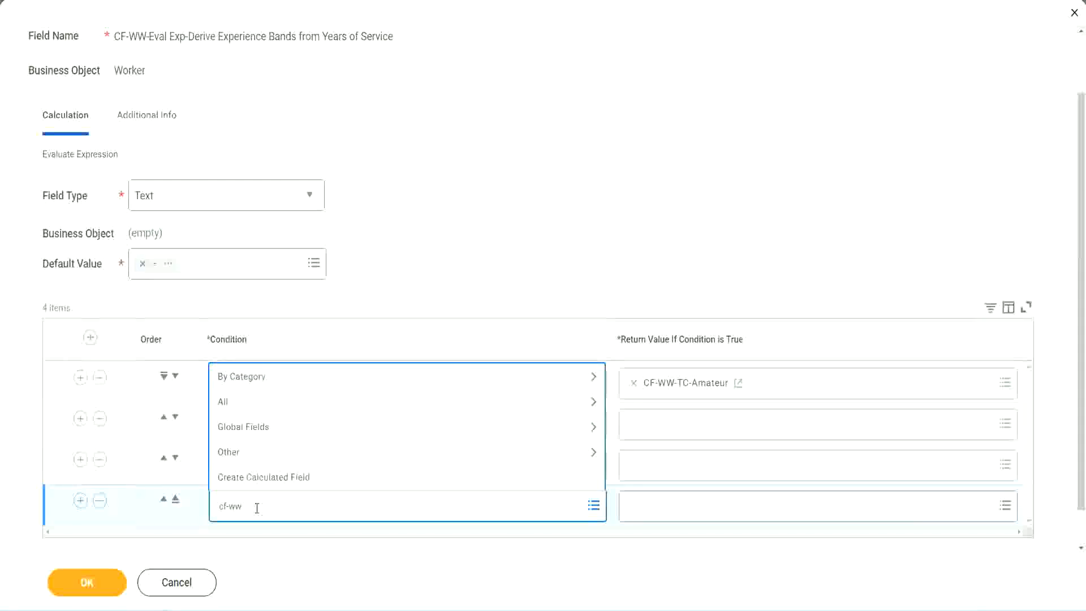
pyautogui.write(' tf 31')
pyautogui.press('Return')
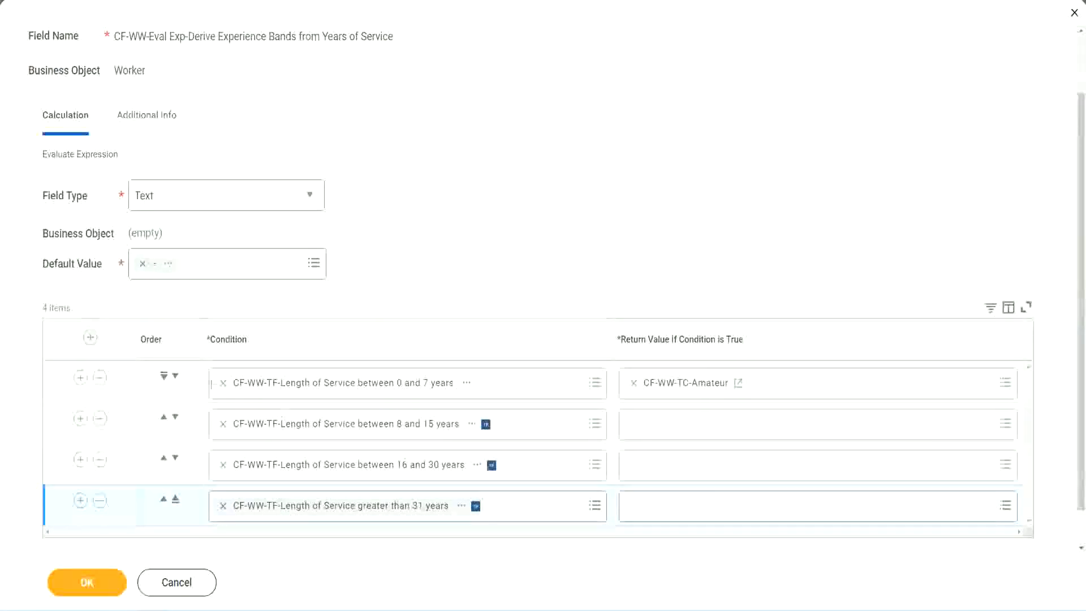
# Move the 8 to 15 years condition row above the 0 to 7 years row and return it to second place.
pyautogui.moveTo(121, 331); pyautogui.dragTo(120, 447)
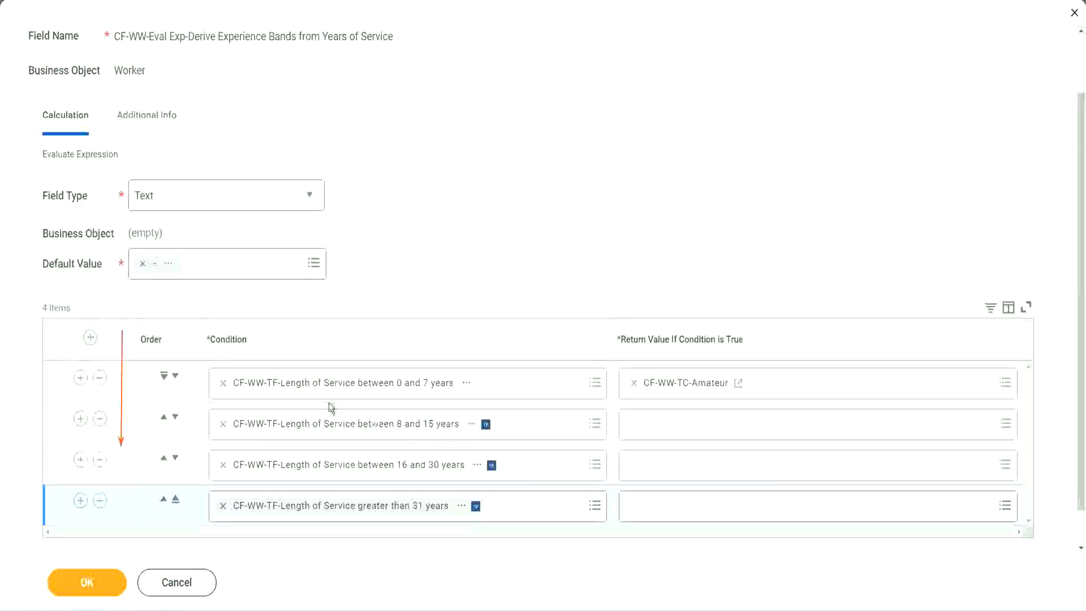
pyautogui.click(164, 419)
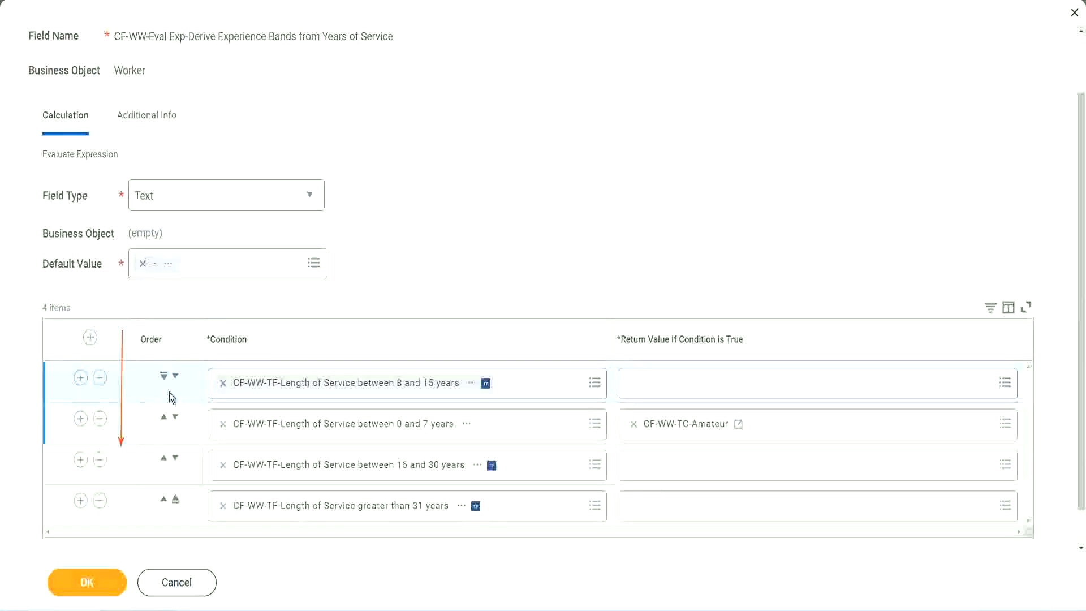
pyautogui.click(176, 376)
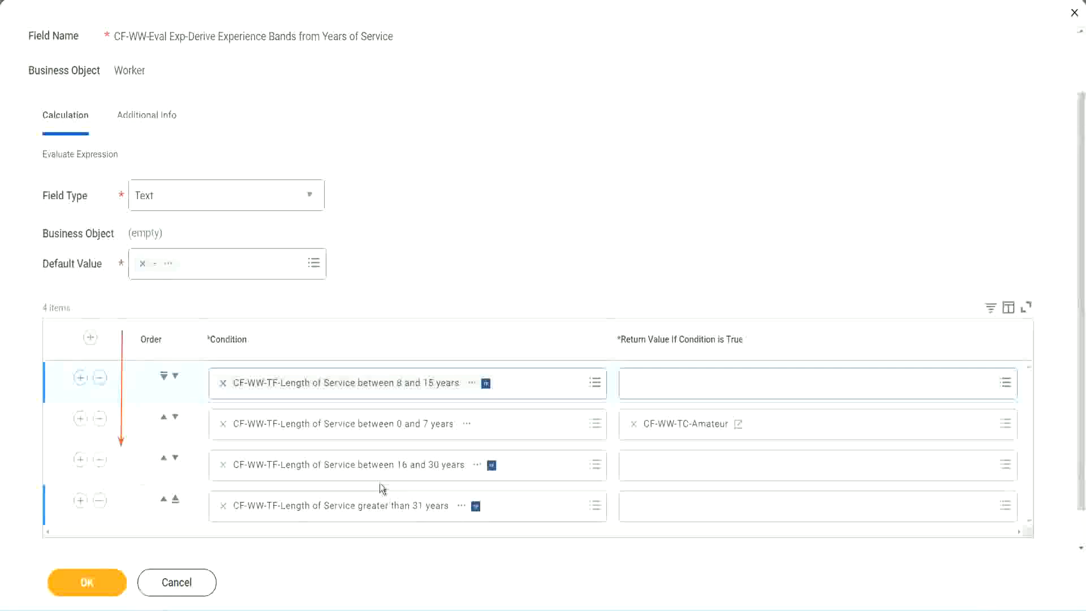
pyautogui.rightClick(688, 433)
pyautogui.click(713, 479)
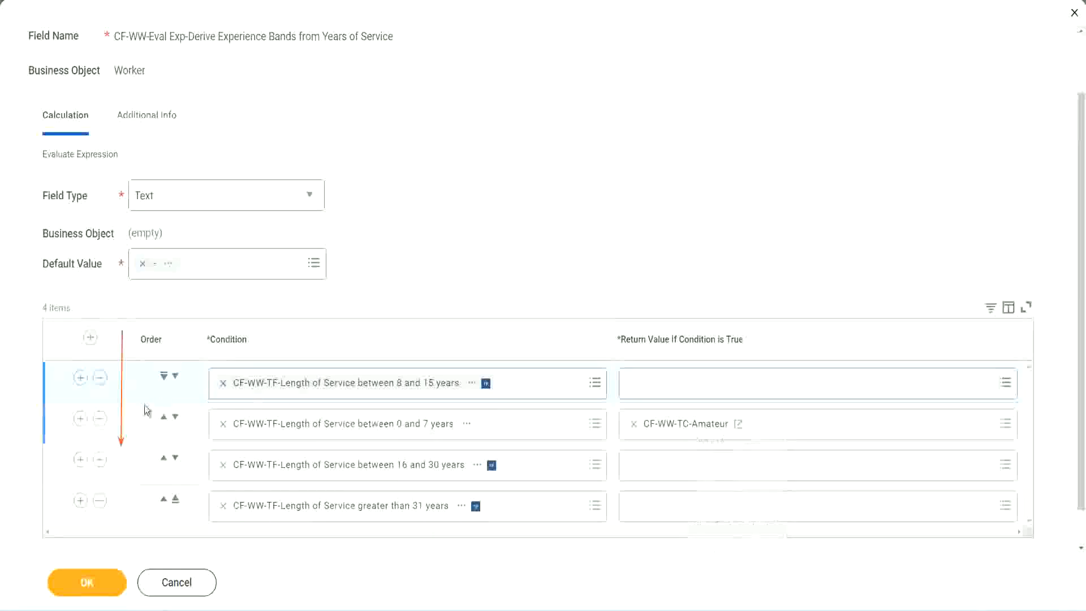
pyautogui.click(175, 376)
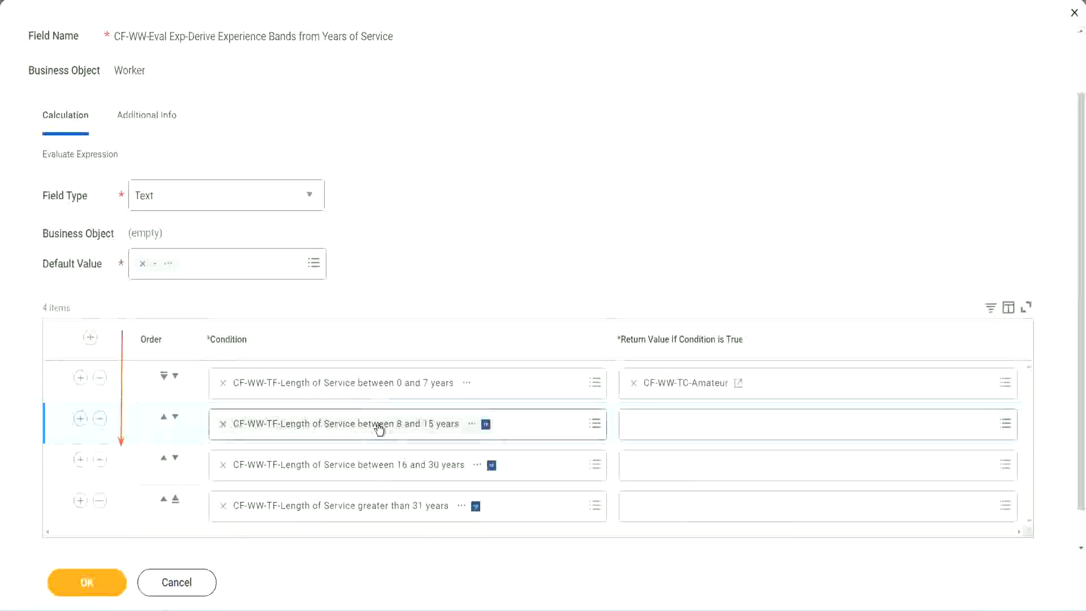
# Create a calculated field named CF-WW-TC-Experienced on Global with the Text Constant function for the second row's return value.
pyautogui.click(634, 425)
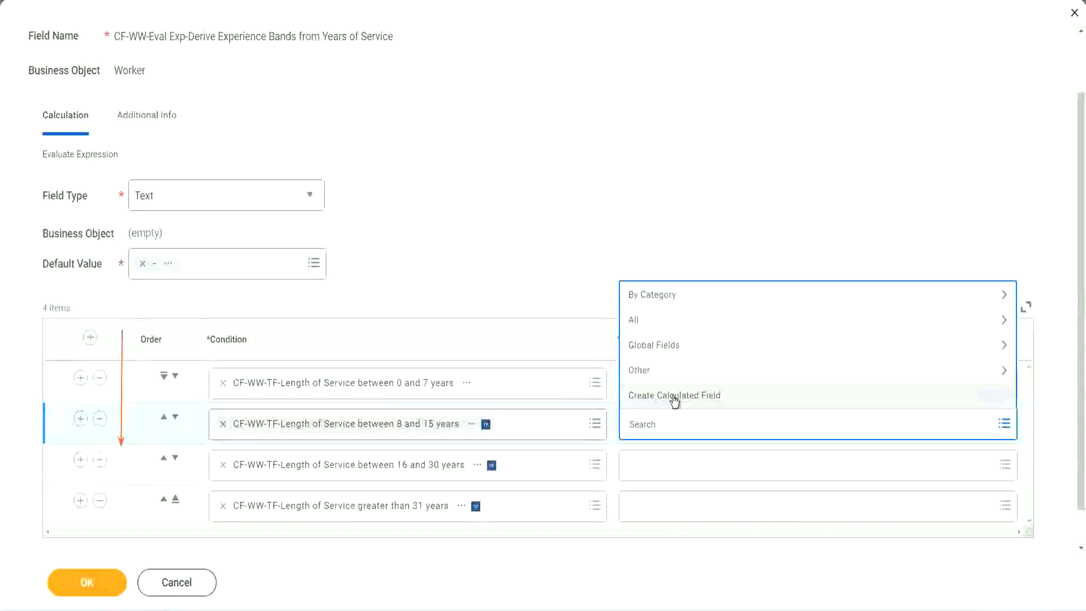
pyautogui.click(674, 400)
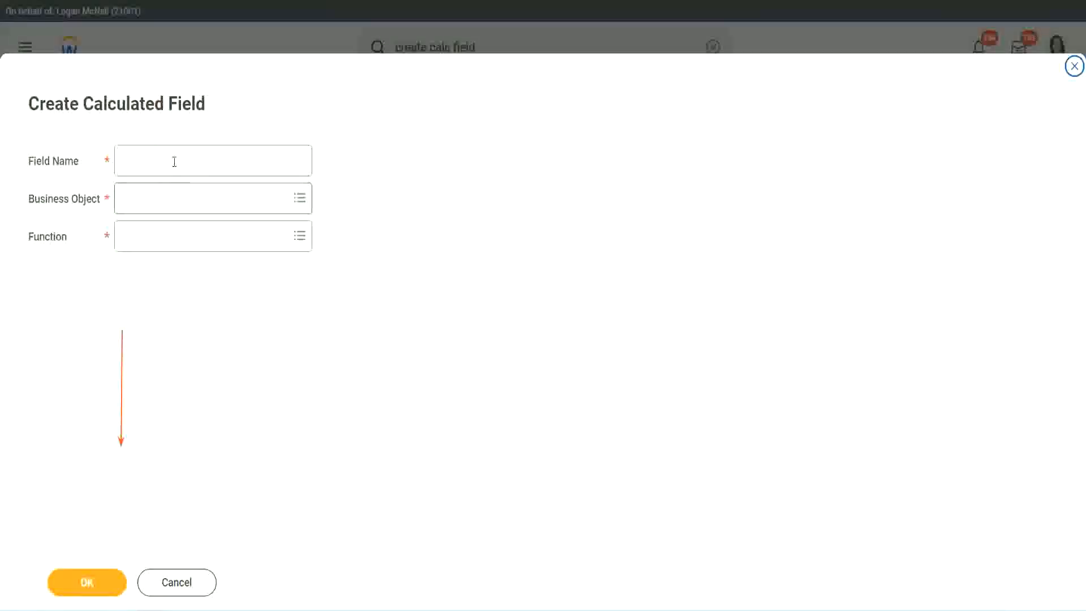
pyautogui.click(173, 160)
pyautogui.hotkey('ctrl', 'v')
pyautogui.click(176, 161)
pyautogui.press('BackSpace')
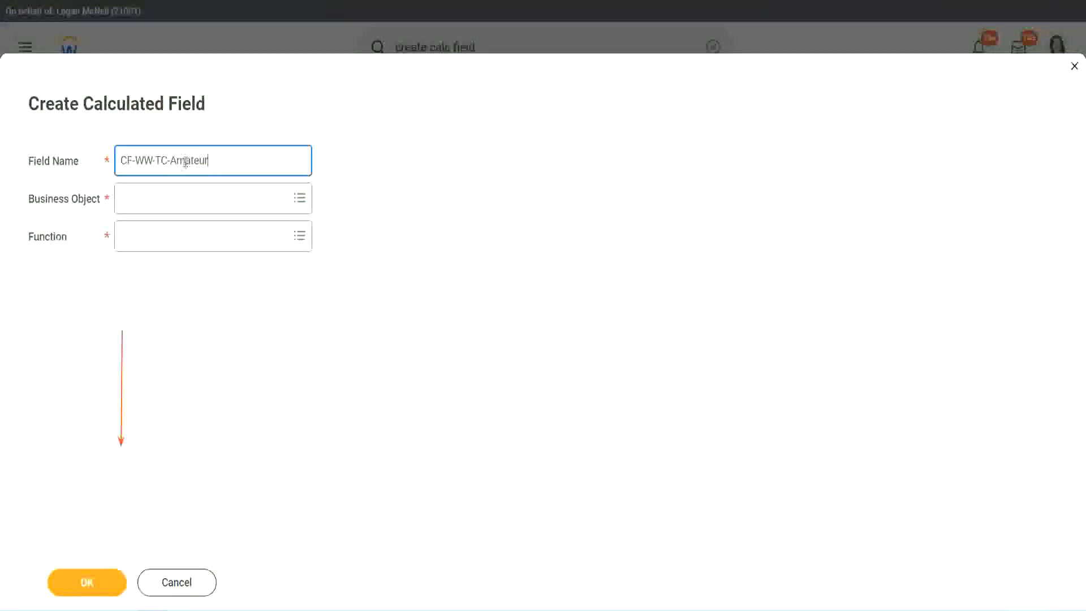
pyautogui.doubleClick(185, 161)
pyautogui.write('Expe')
pyautogui.write('rienced')
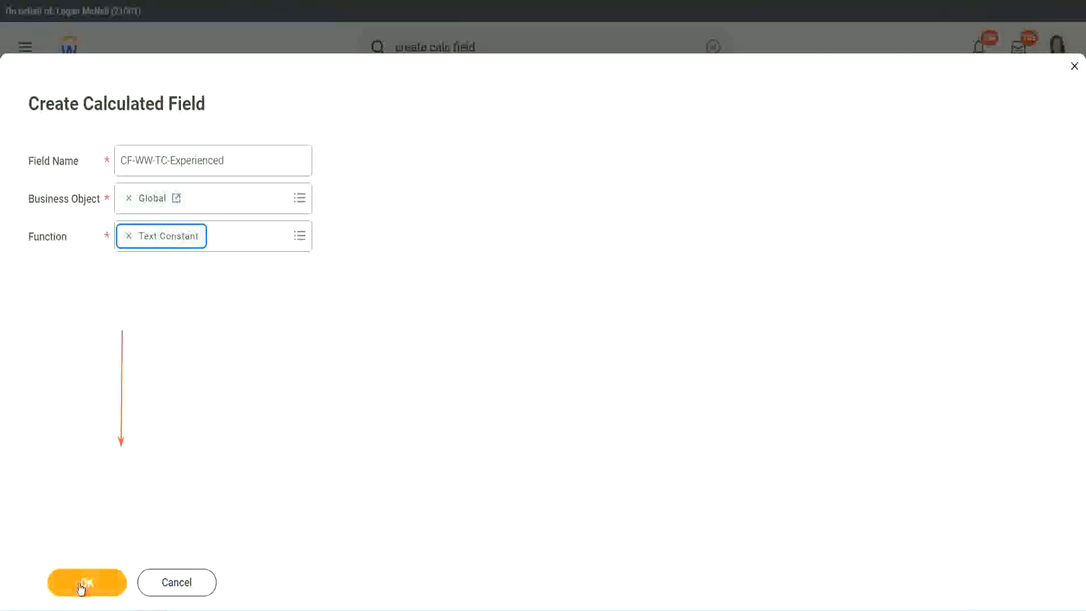
pyautogui.click(87, 582)
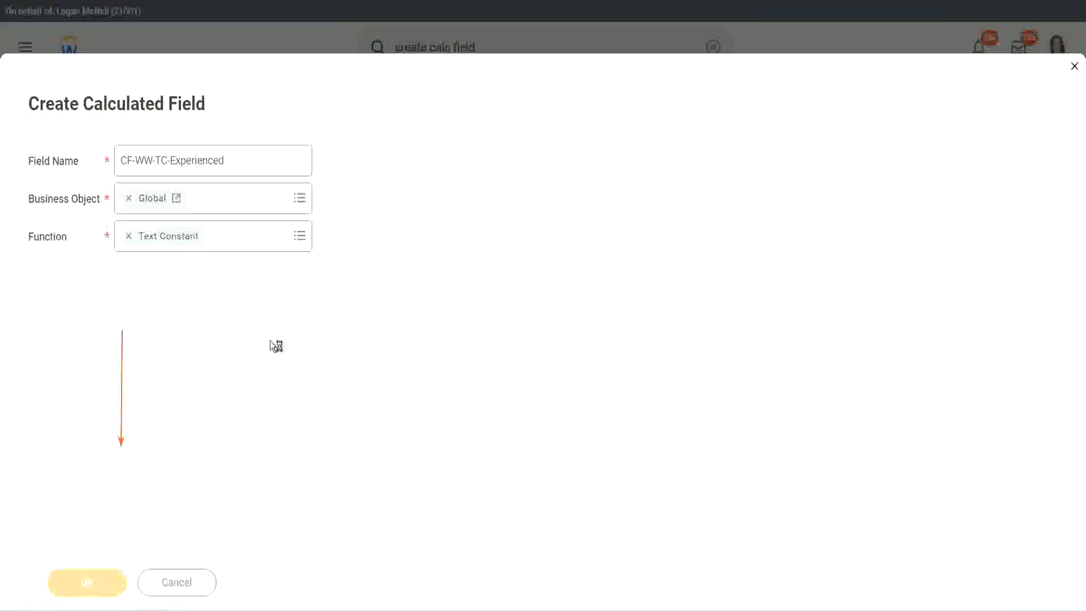
# Define the text constant as Experienced and save it as the second row's return value.
pyautogui.click(167, 318)
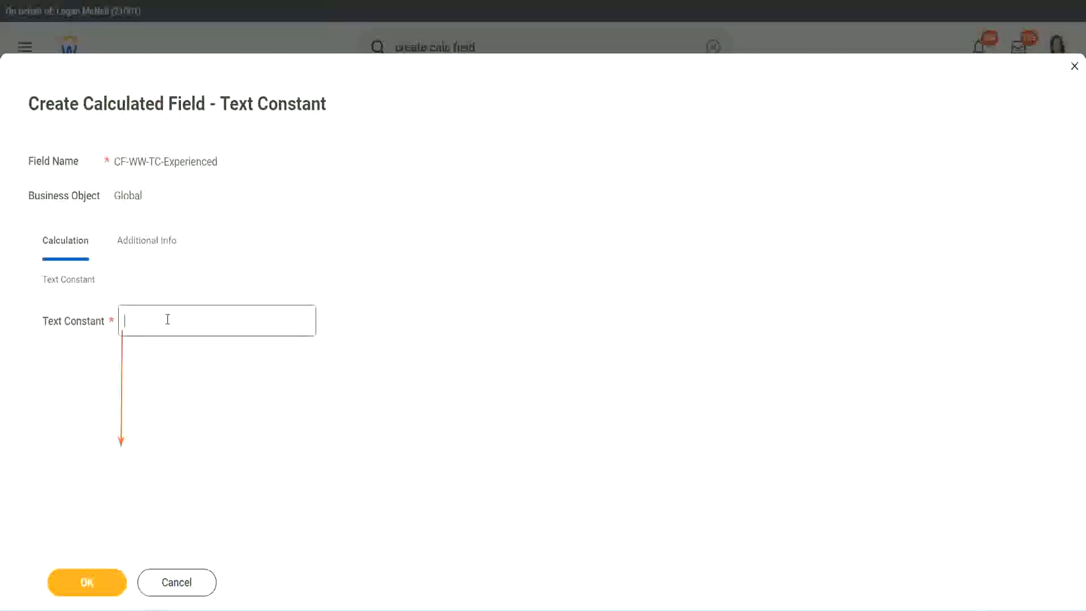
pyautogui.write('Experienced')
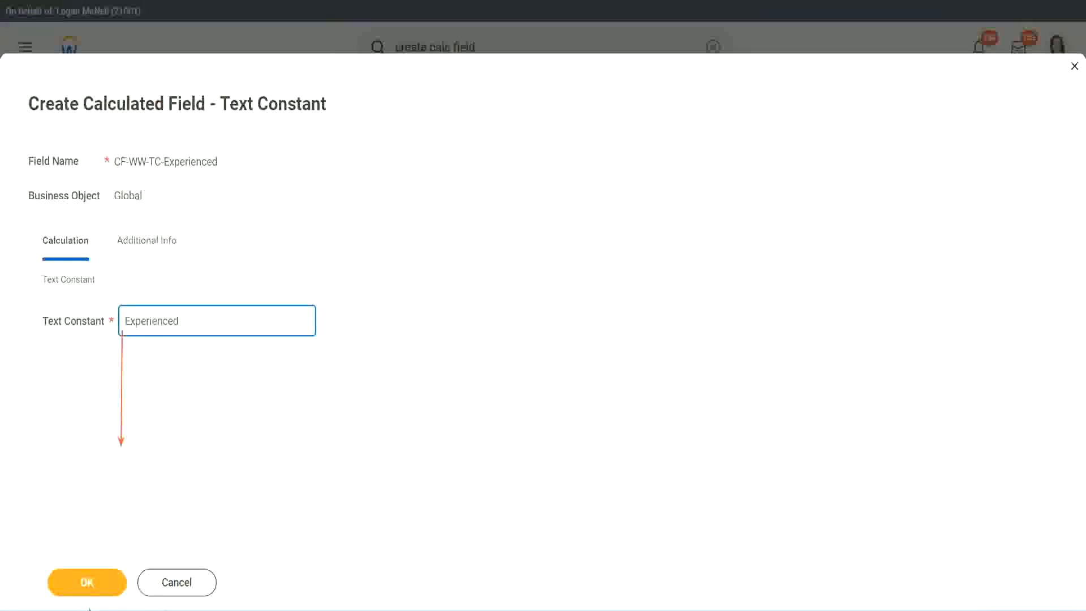
pyautogui.click(88, 582)
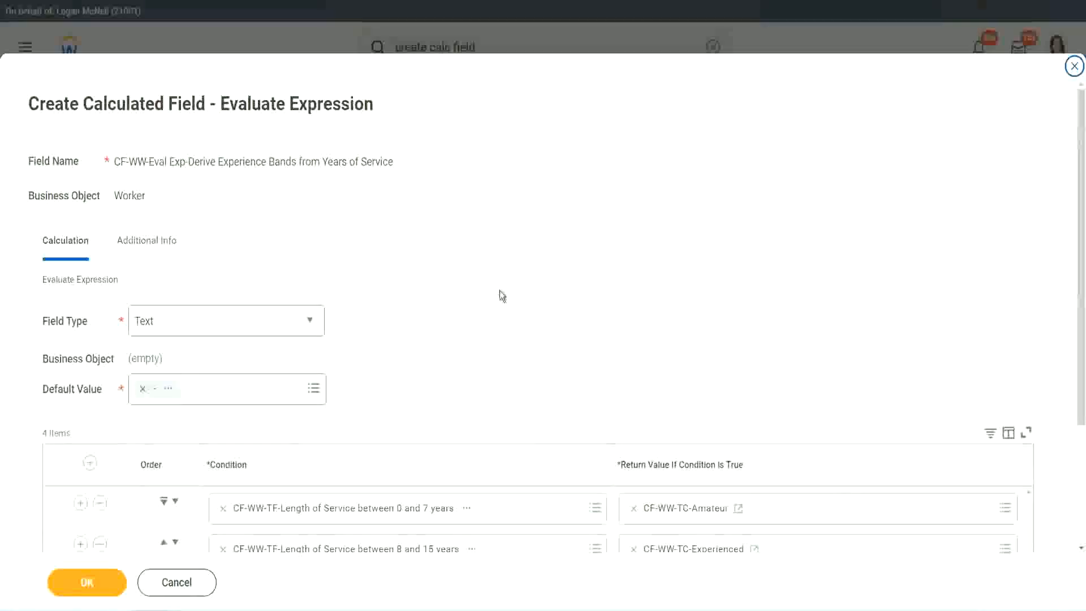
# Start a new calculated field for the third row's return value, using the copied CF-WW-TC-Amateur as its field name.
pyautogui.scroll(-2, 500, 290)
pyautogui.scroll(-1, 501, 295)
pyautogui.click(675, 425)
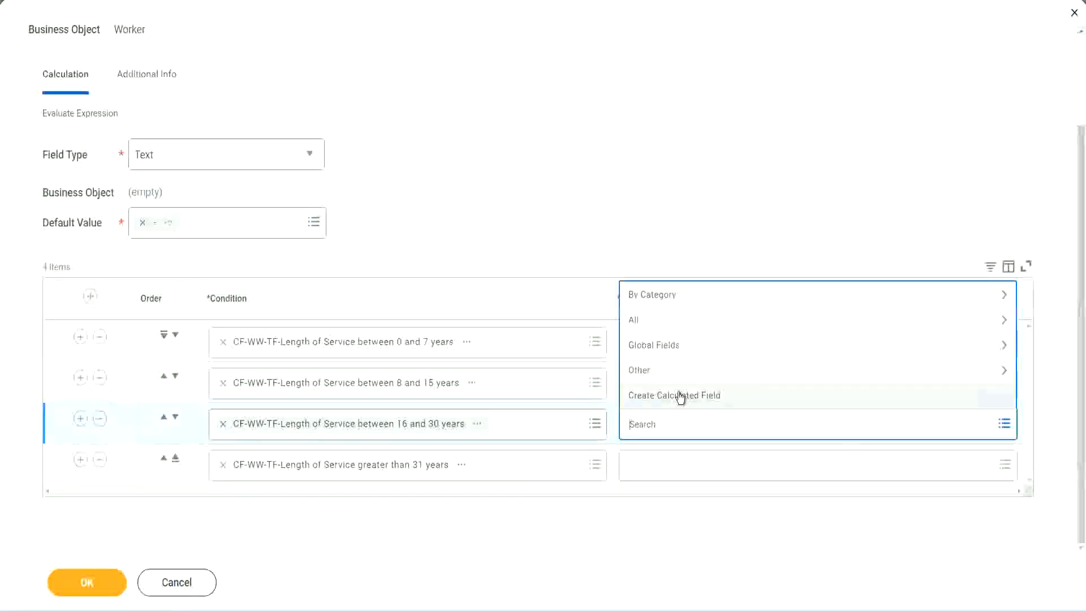
pyautogui.click(680, 395)
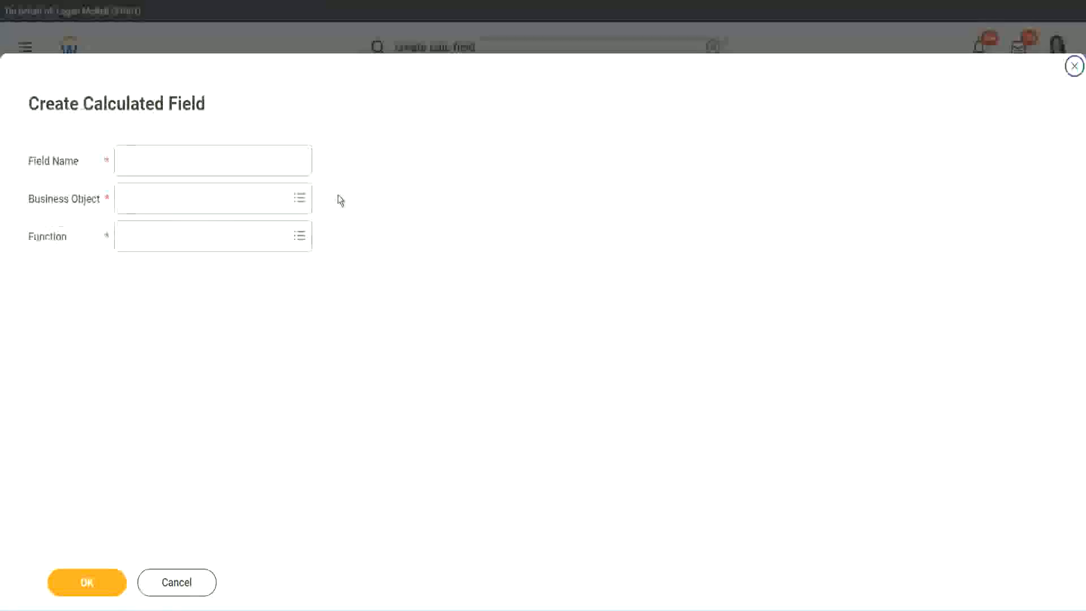
pyautogui.click(229, 161)
pyautogui.write('CF-WW-TC-Amount')
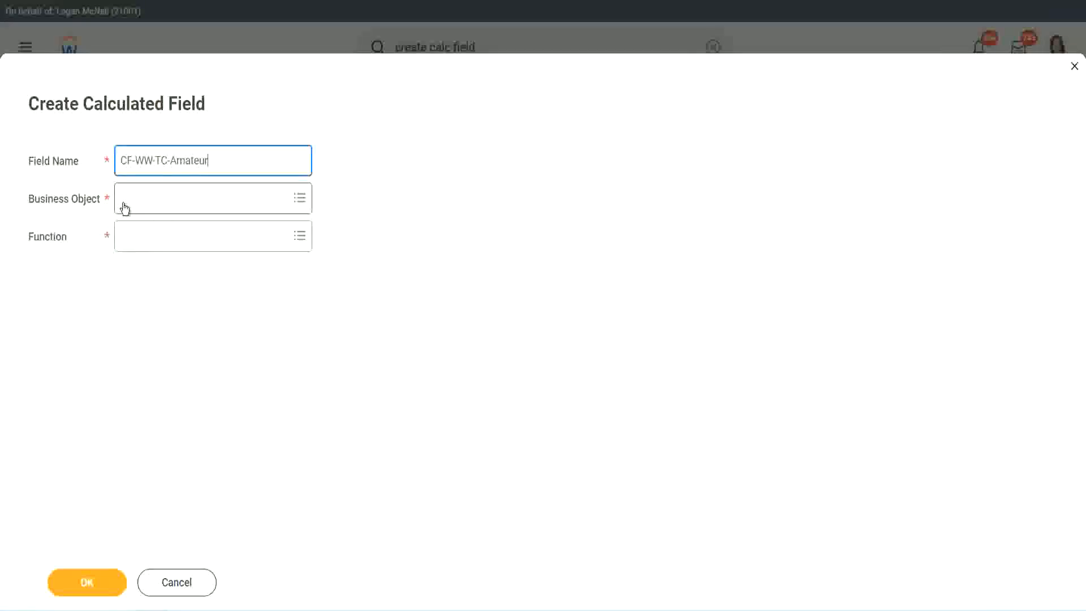
# Search the business objects for global and assign Global to the third row's new calculated field.
pyautogui.click(125, 199)
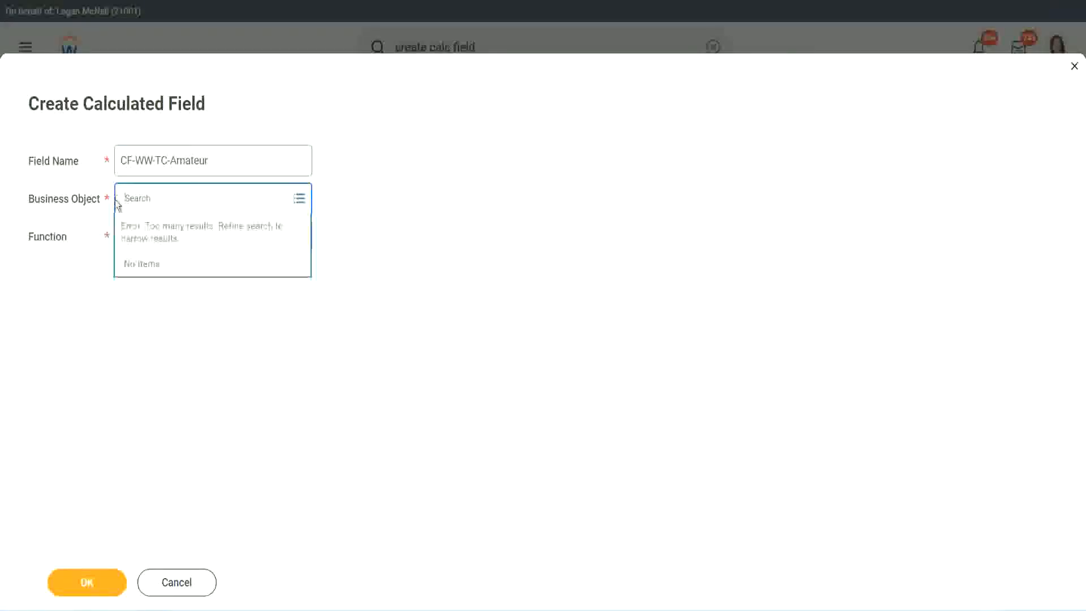
pyautogui.write('global')
pyautogui.press('Return')
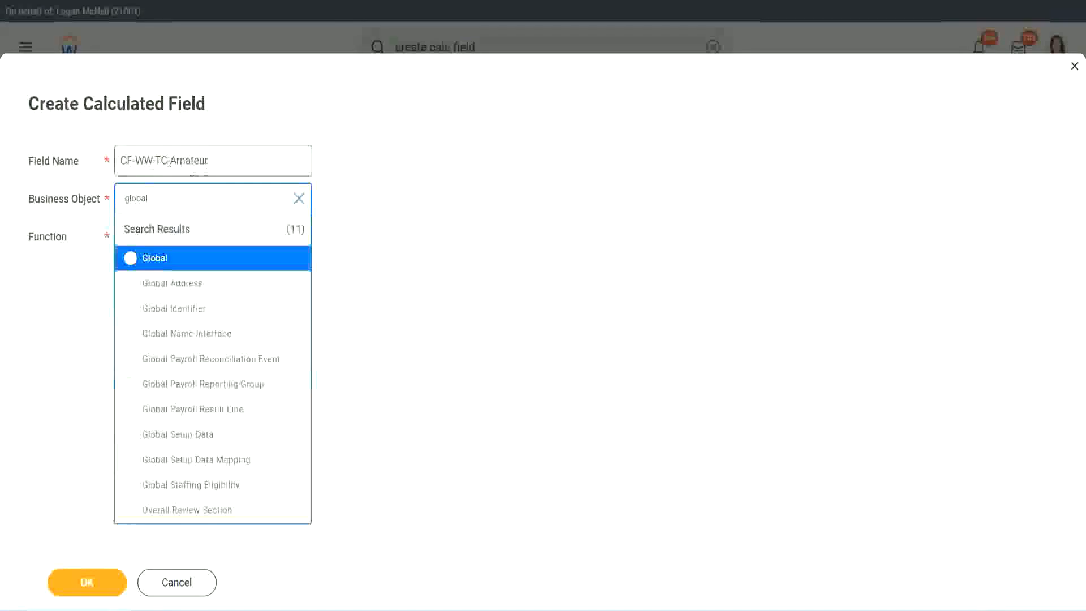
pyautogui.click(153, 260)
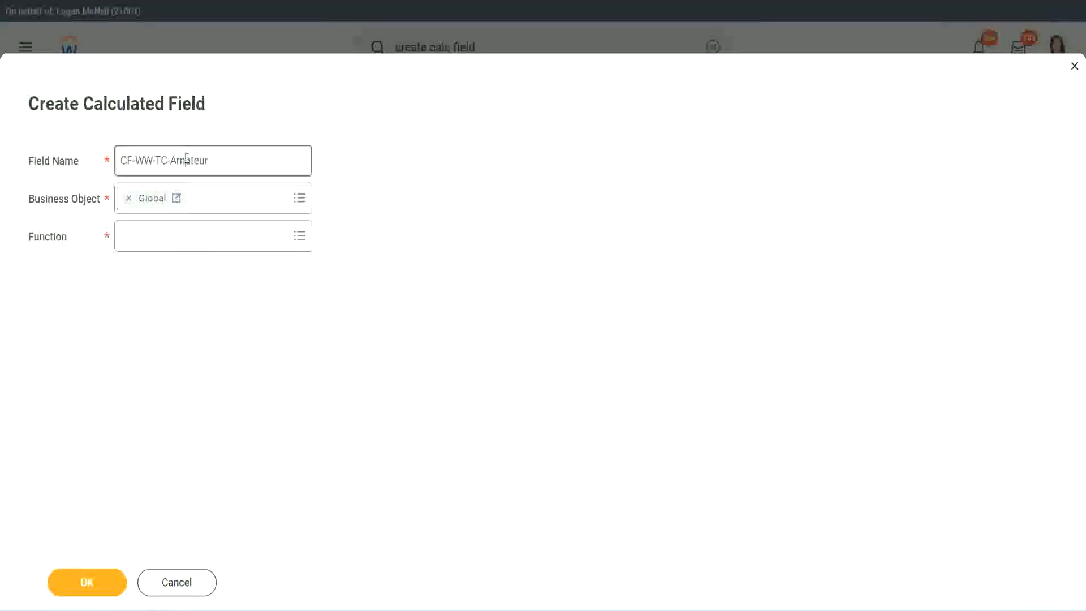
# Rename the field to CF-WW-TC-Senior, set its function to Text Constant and proceed to its calculation details.
pyautogui.doubleClick(198, 159)
pyautogui.write('Senior')
pyautogui.click(174, 246)
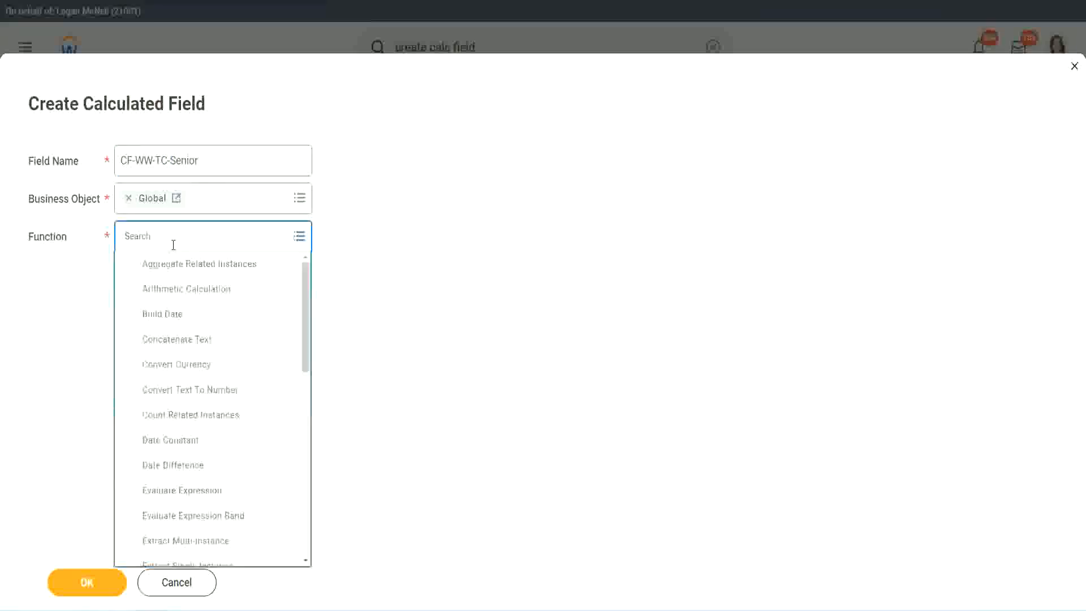
pyautogui.write('tc')
pyautogui.press('Return')
pyautogui.click(171, 290)
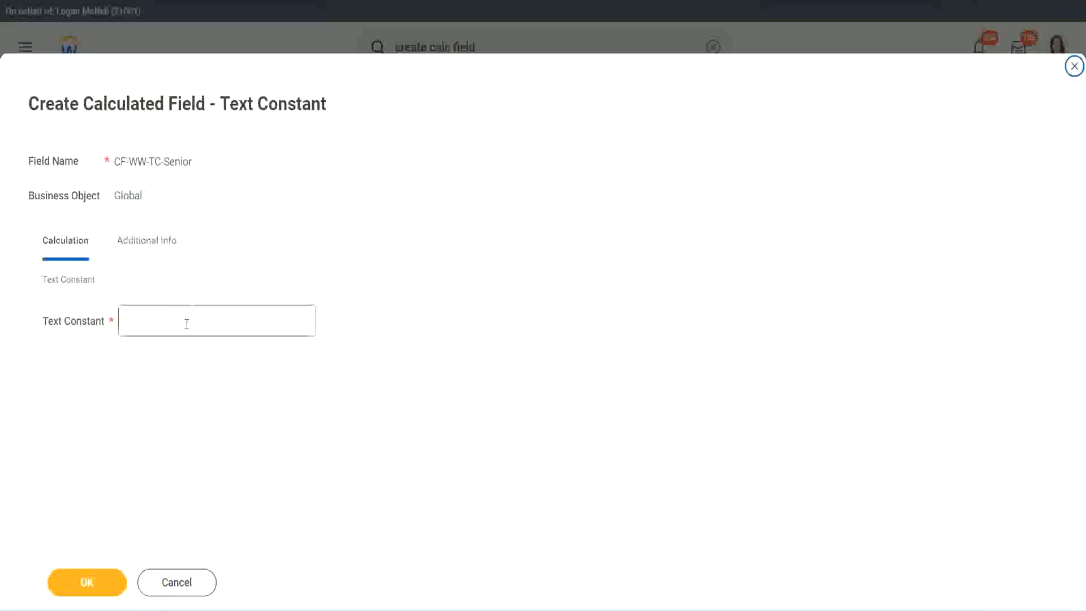
# Define the text constant as Senior and save it as the third row's return value.
pyautogui.click(183, 317)
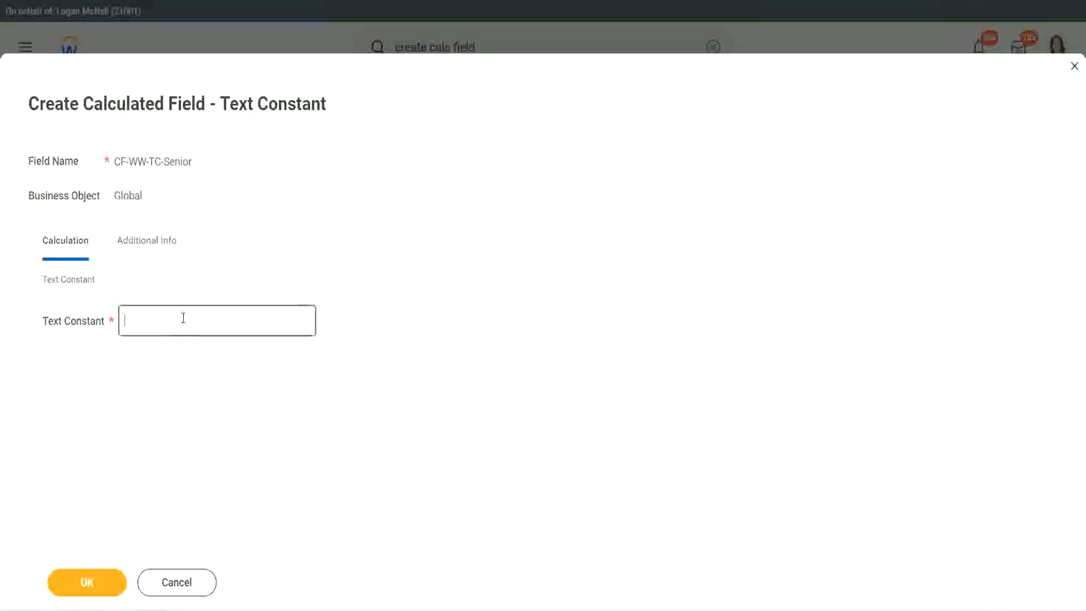
pyautogui.write('Senior')
pyautogui.click(107, 591)
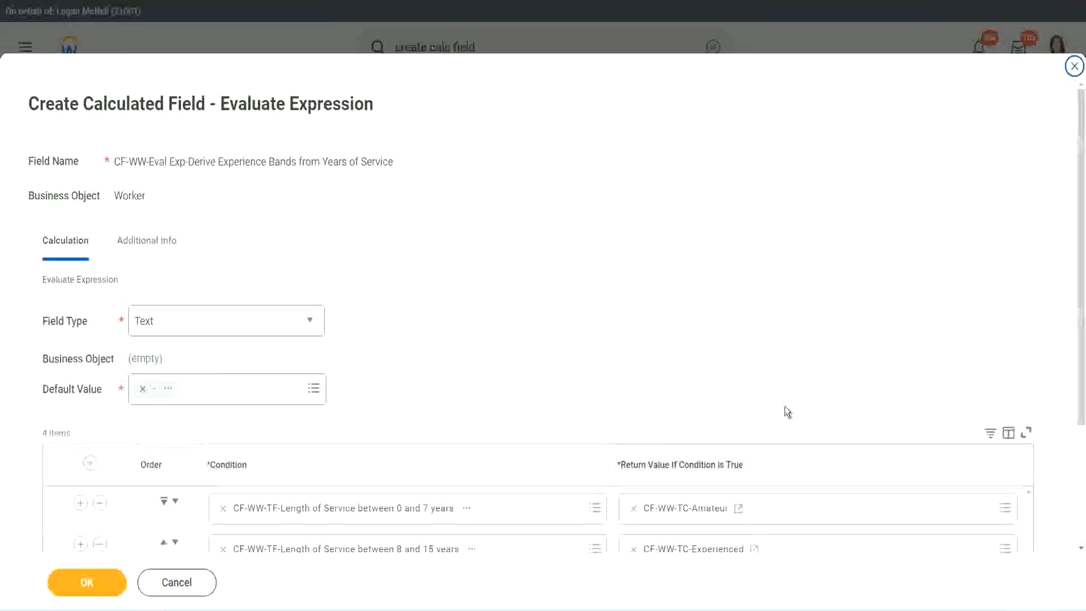
# Copy the name of the third row's return value and start a new calculated field for the fourth row's return value.
pyautogui.scroll(-3, 783, 408)
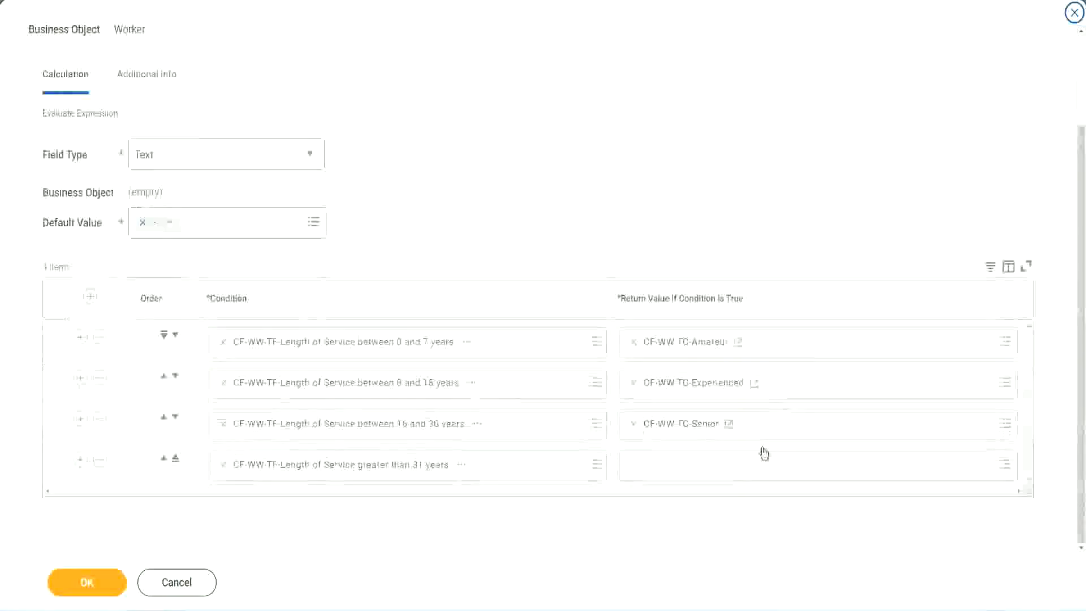
pyautogui.rightClick(662, 432)
pyautogui.click(655, 490)
pyautogui.click(662, 472)
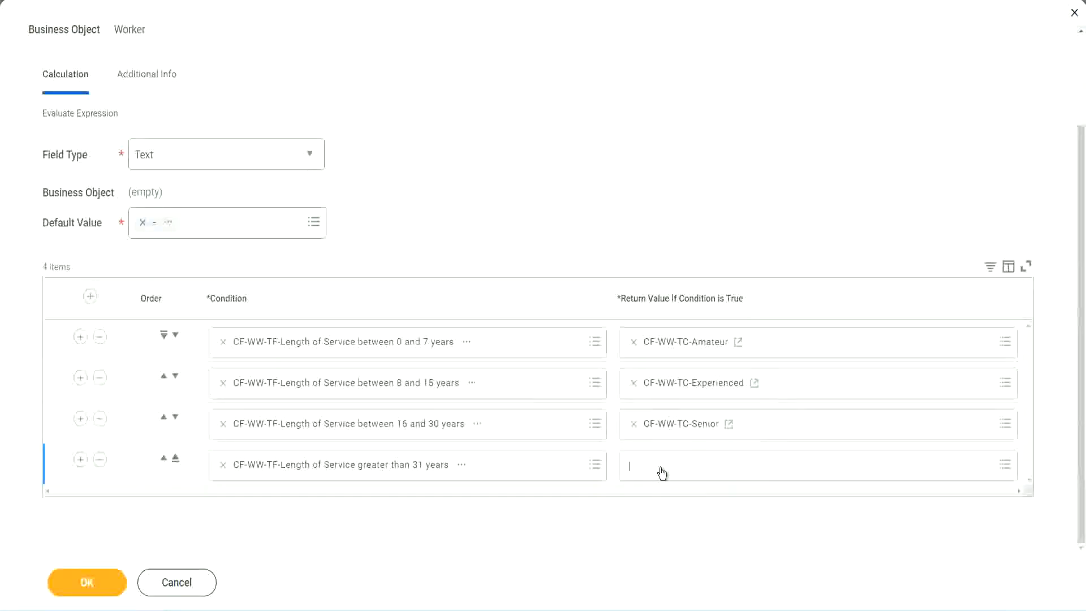
pyautogui.click(672, 440)
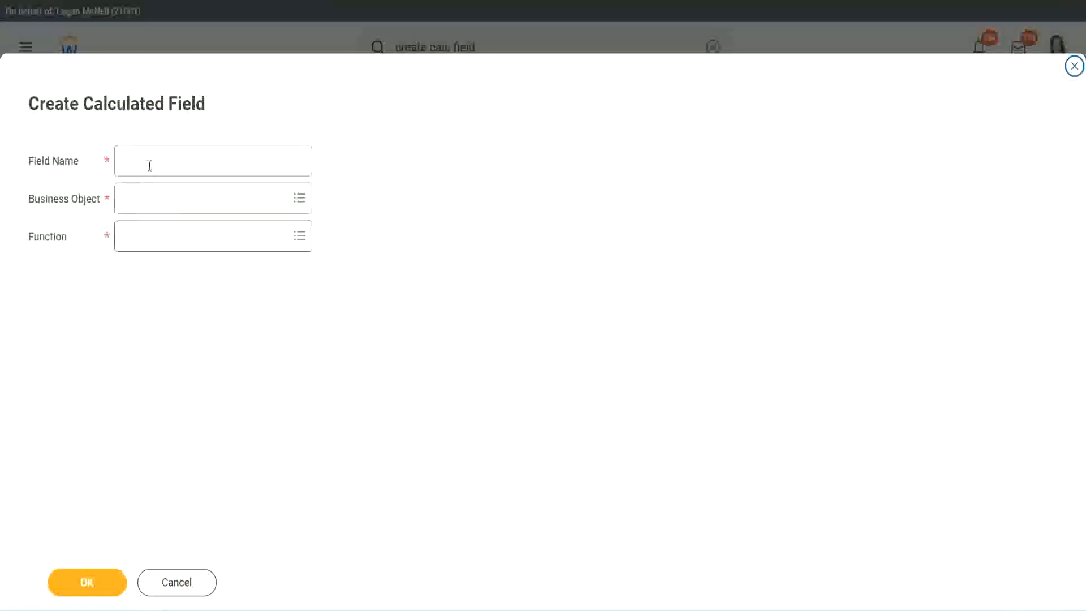
# Enter the copied name as the field name and change its ending so that it reads CF-WW-TC-Legend.
pyautogui.click(151, 164)
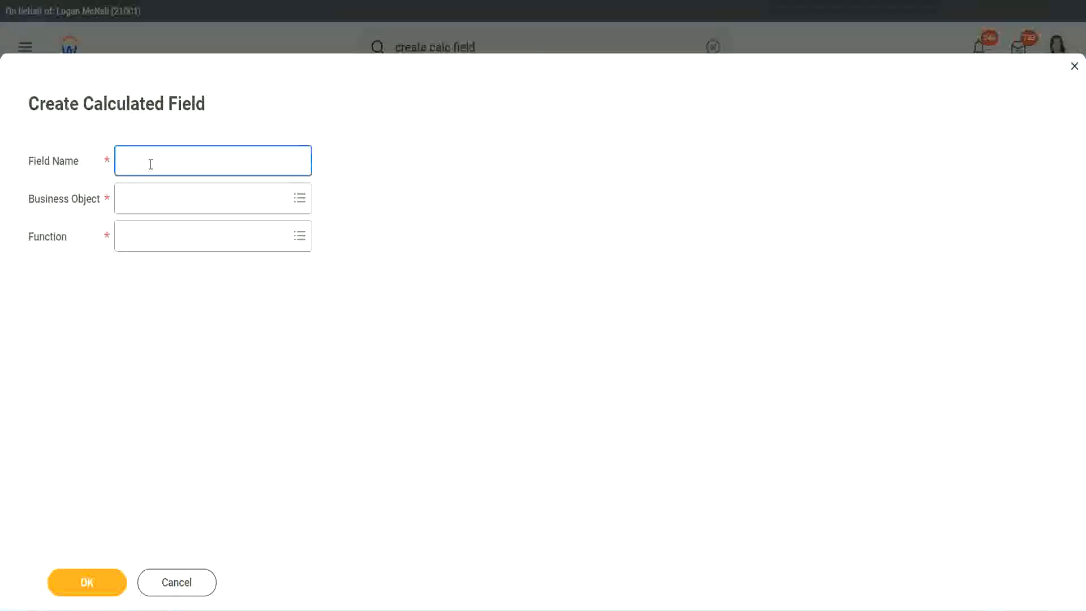
pyautogui.hotkey('ctrl', 'v')
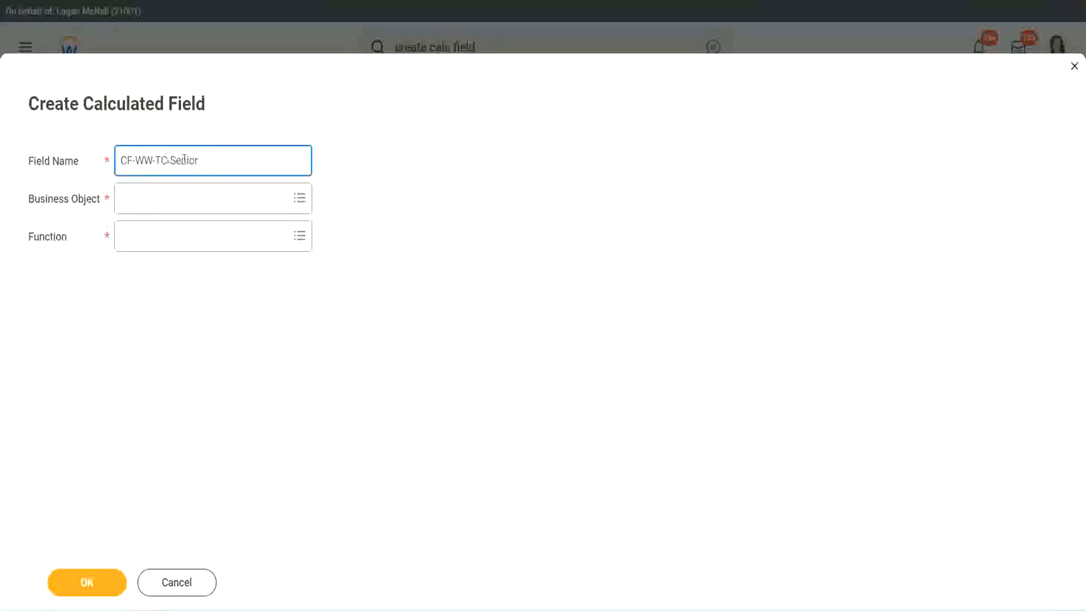
pyautogui.hotkey('ctrl', 'shift', 'Left')
pyautogui.write('Legen')
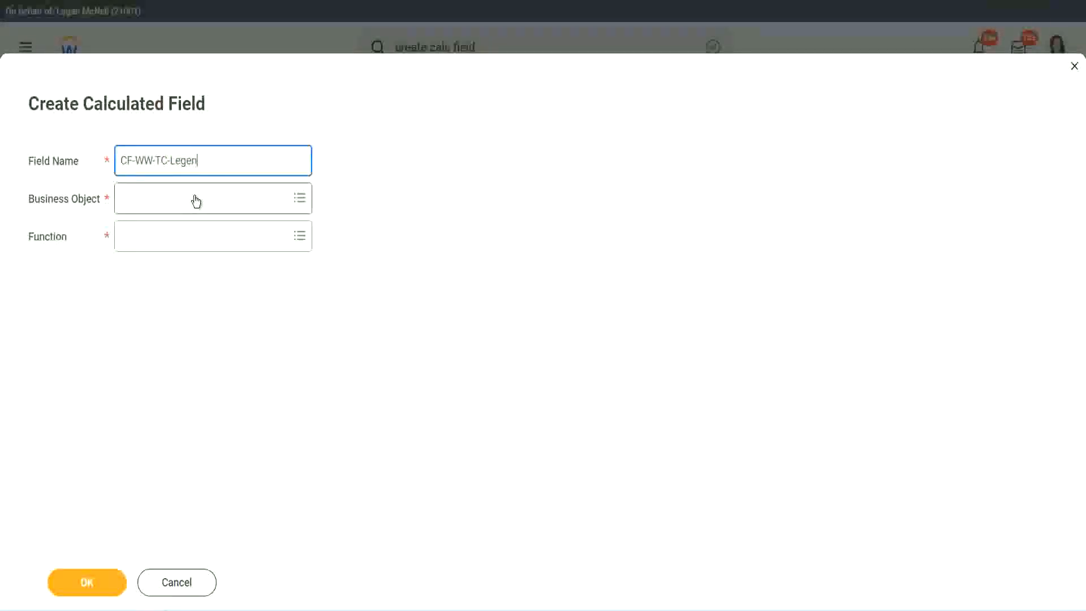
# Search the business objects for Global and assign Global to the CF-WW-TC-Legend field.
pyautogui.click(153, 206)
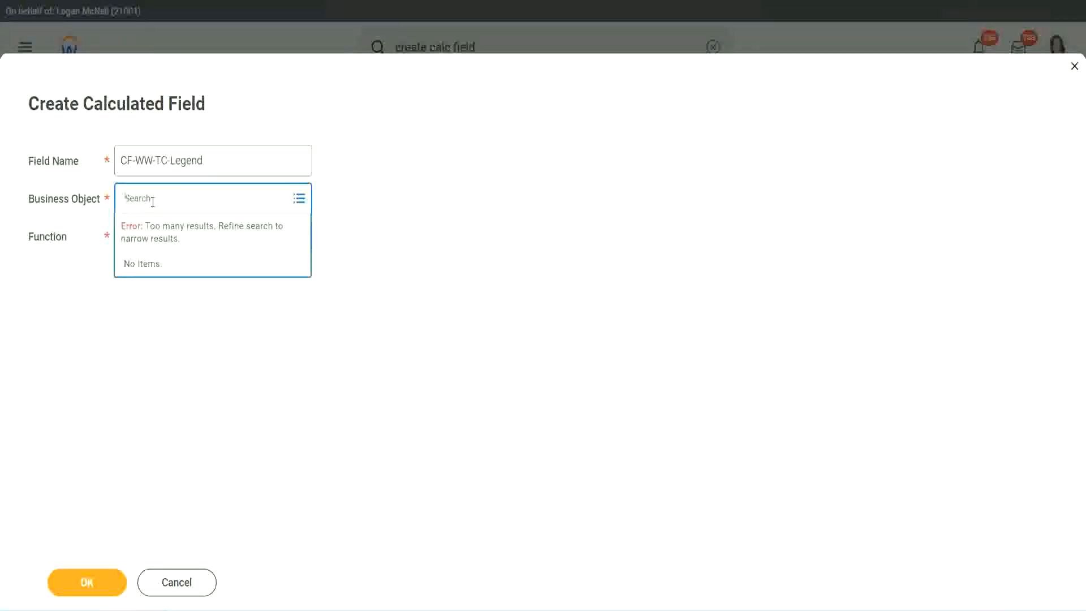
pyautogui.write('Global')
pyautogui.press('Return')
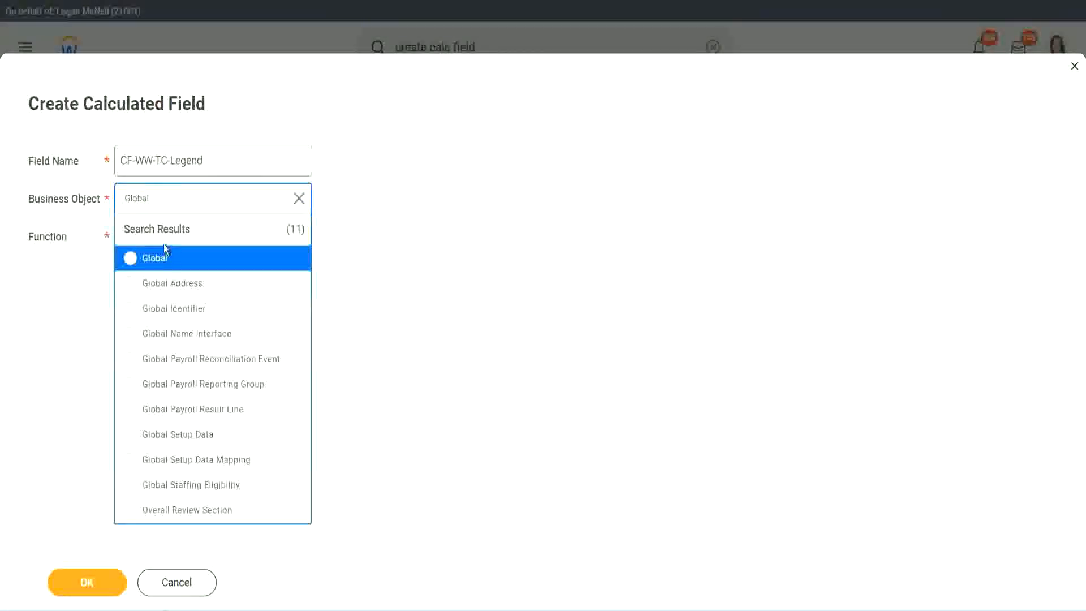
pyautogui.click(163, 261)
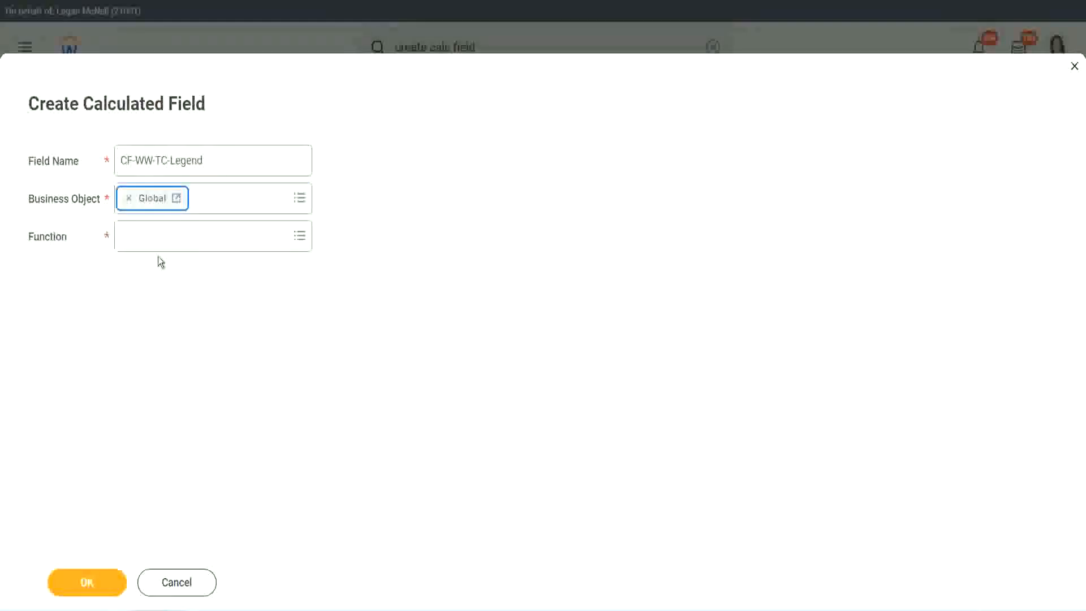
# Set the function of CF-WW-TC-Legend to Text Constant and proceed to its calculation details.
pyautogui.click(156, 234)
pyautogui.write('tc')
pyautogui.press('Return')
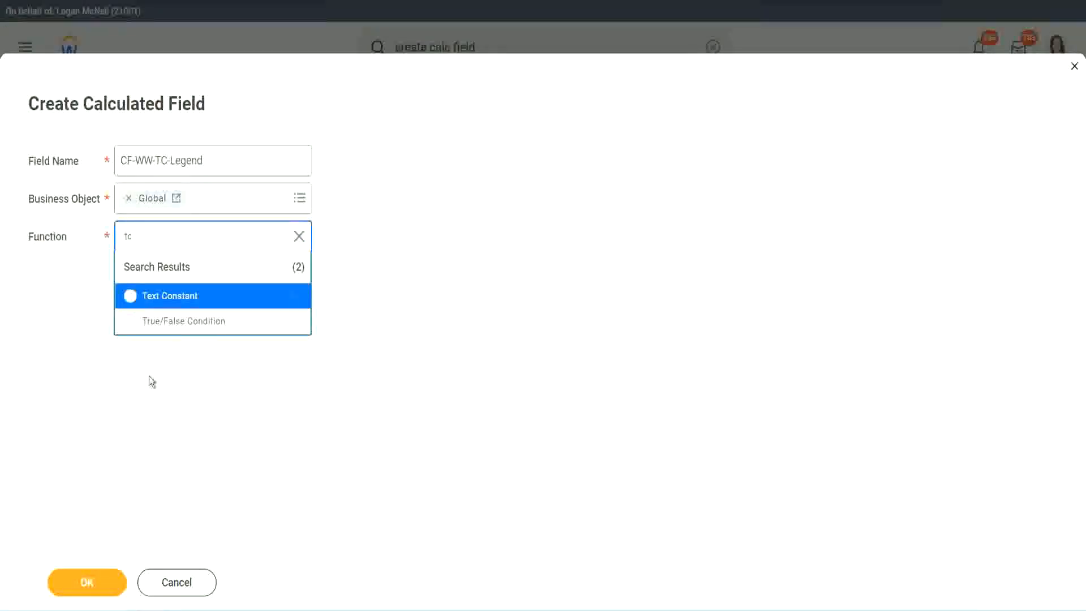
pyautogui.click(209, 299)
pyautogui.click(79, 582)
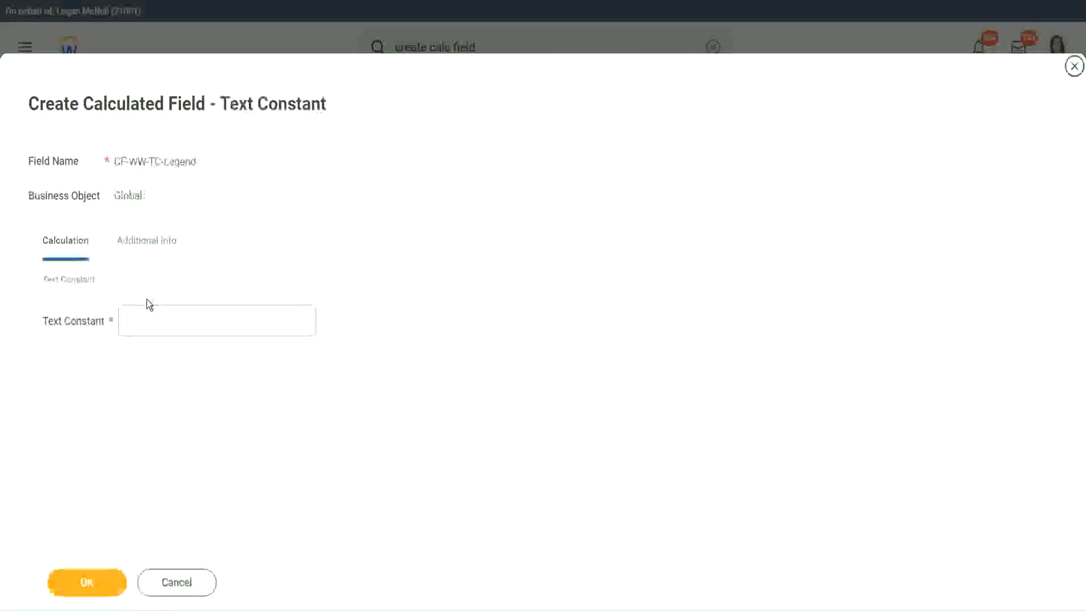
# Define the text constant as Legend and save it as the fourth row's return value.
pyautogui.click(141, 322)
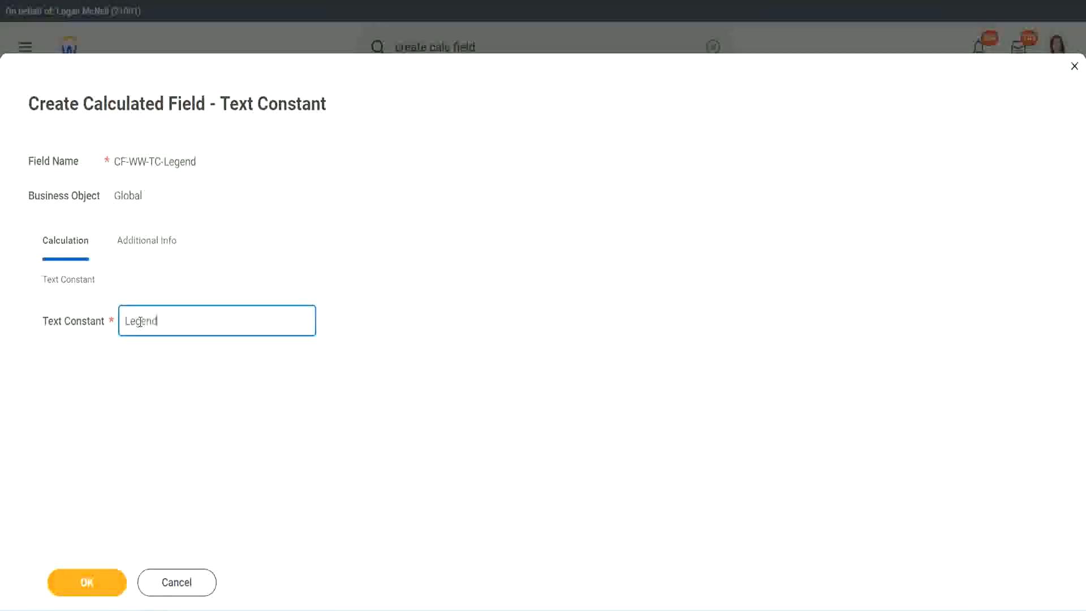
pyautogui.write('Legend')
pyautogui.click(91, 582)
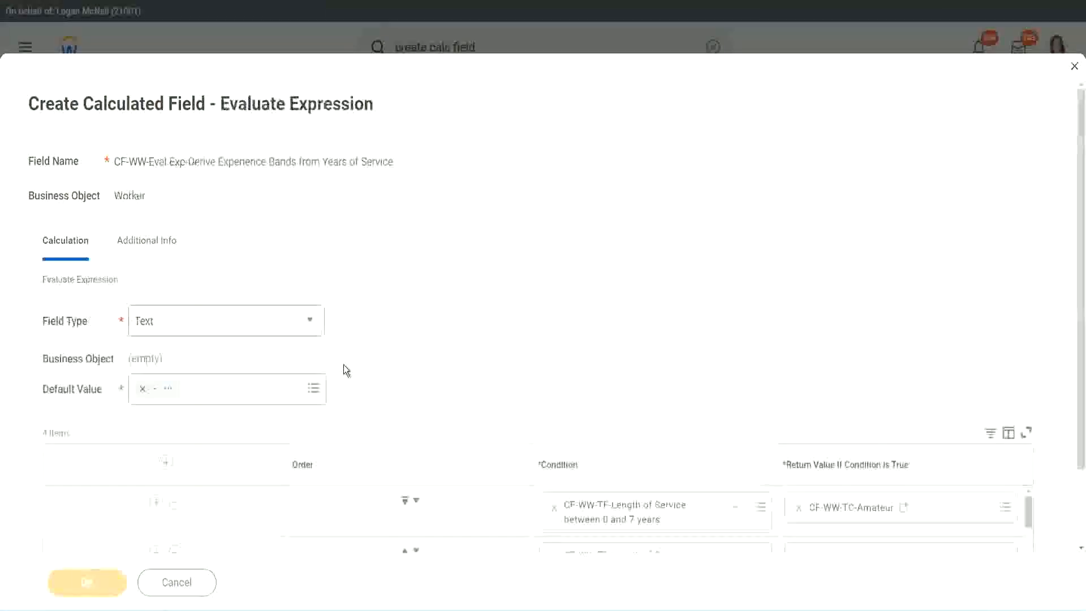
# Review the field type and the four condition and return value rows, and save the Evaluate Expression calculated field.
pyautogui.scroll(-3, 575, 299)
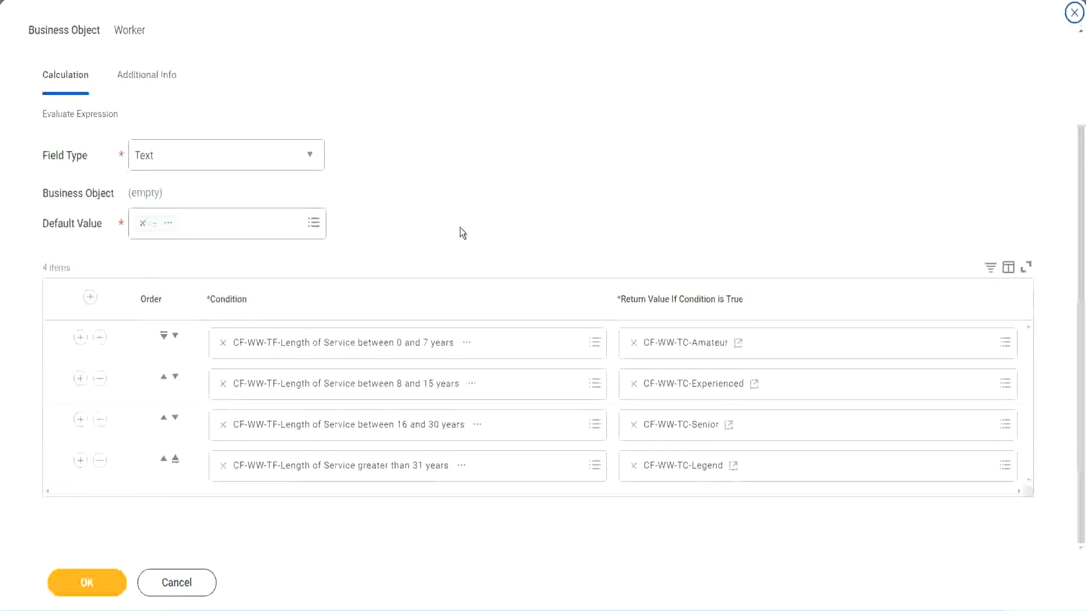
pyautogui.scroll(2, 460, 228)
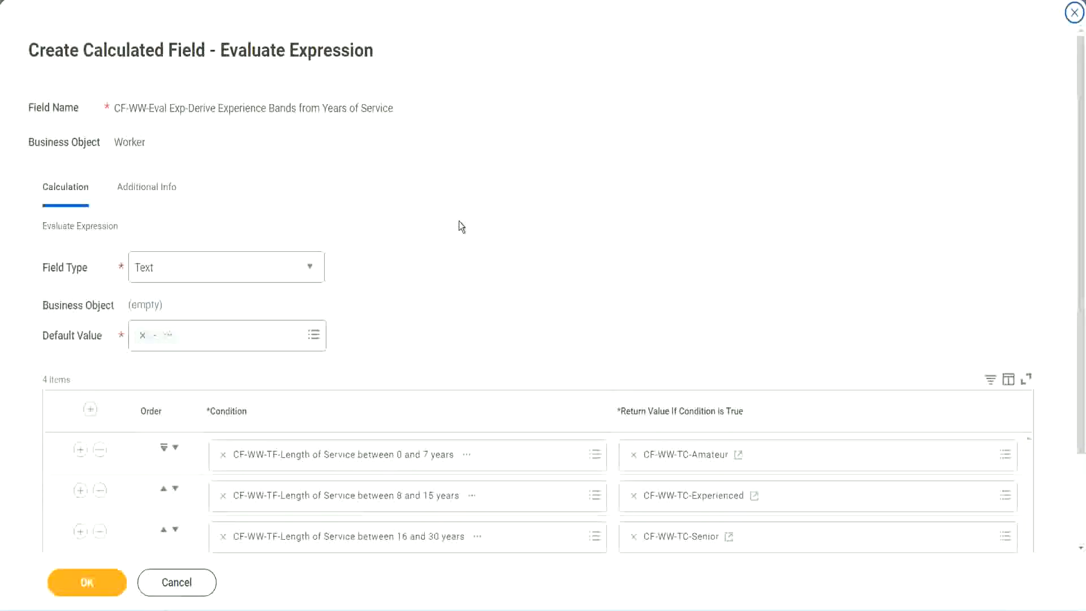
pyautogui.scroll(-2, 459, 221)
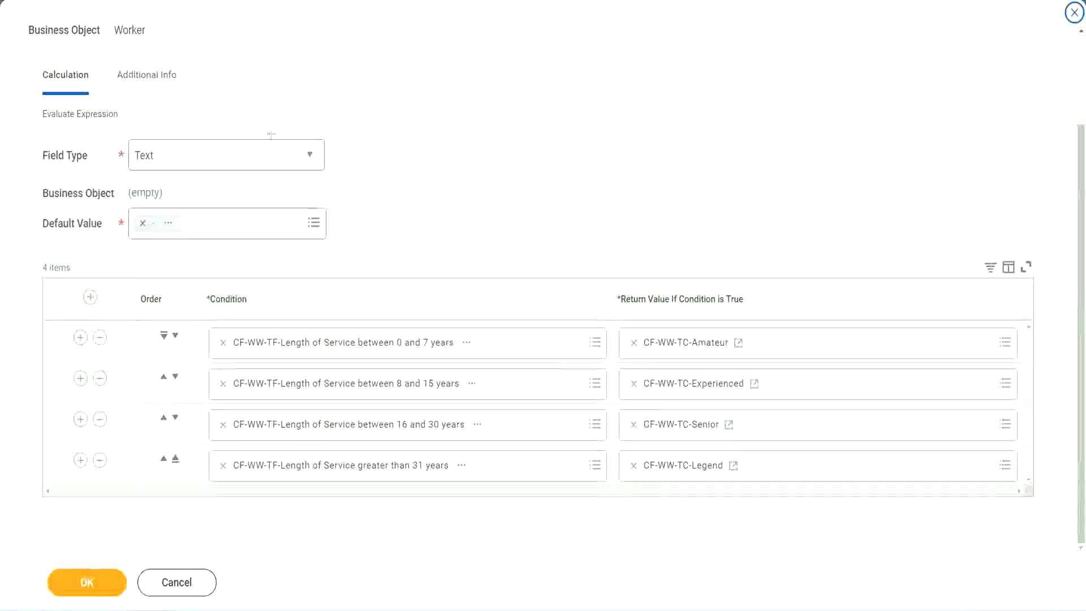
pyautogui.moveTo(695, 160); pyautogui.dragTo(704, 263)
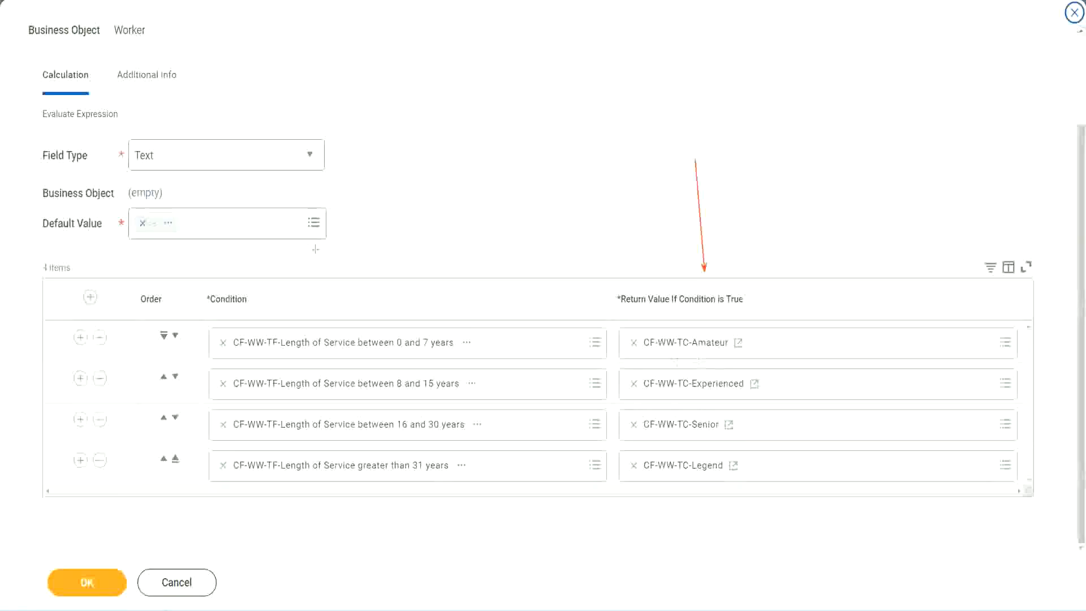
pyautogui.moveTo(136, 97); pyautogui.dragTo(140, 134)
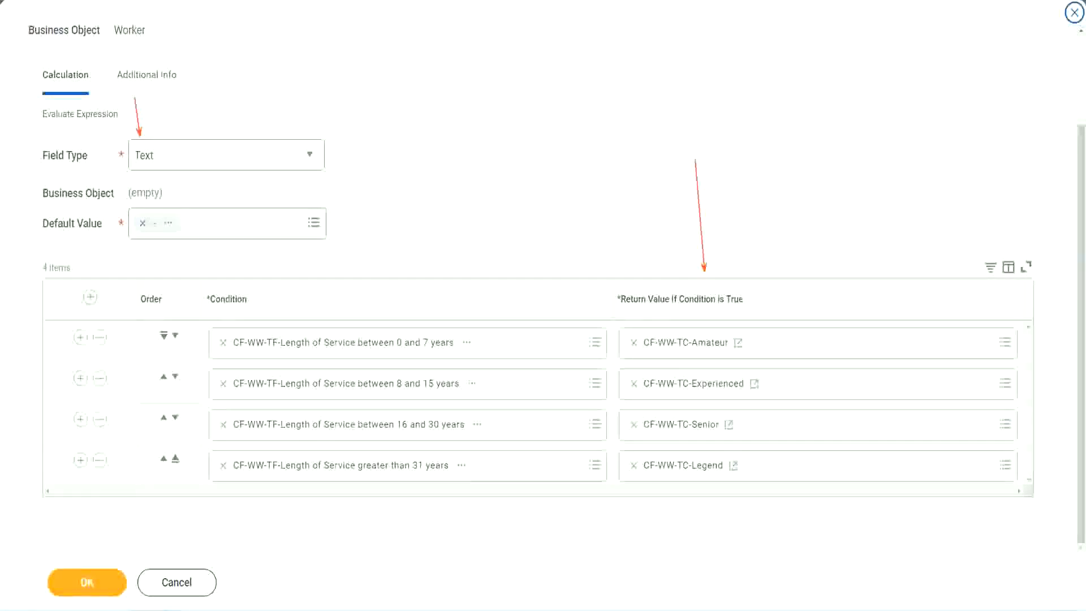
pyautogui.click(94, 579)
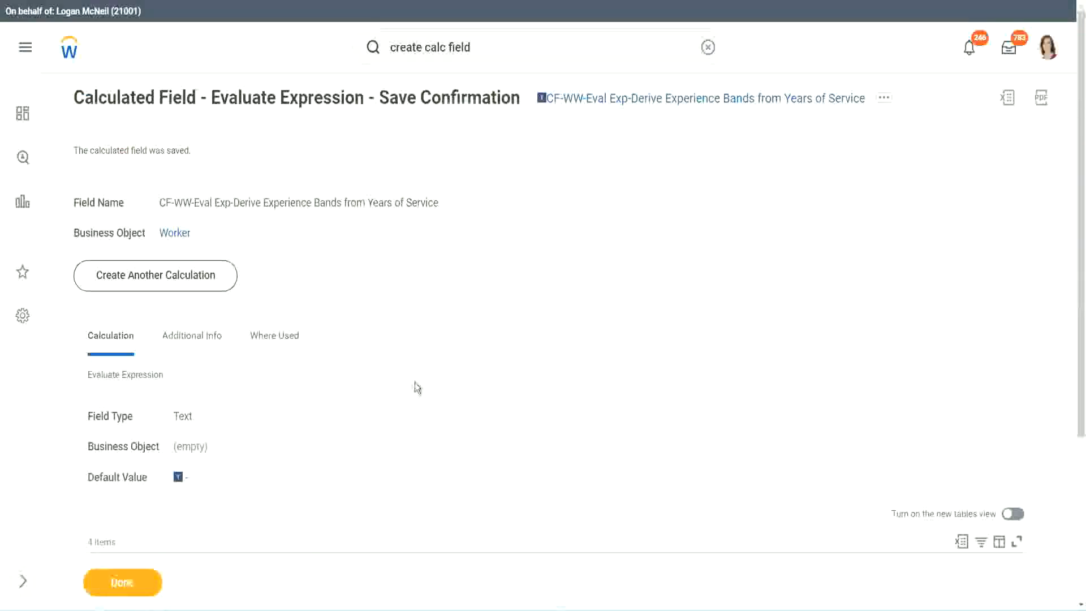
# Check the saved calculated field's conditions and return values, and copy its name from the save confirmation.
pyautogui.scroll(-4, 415, 379)
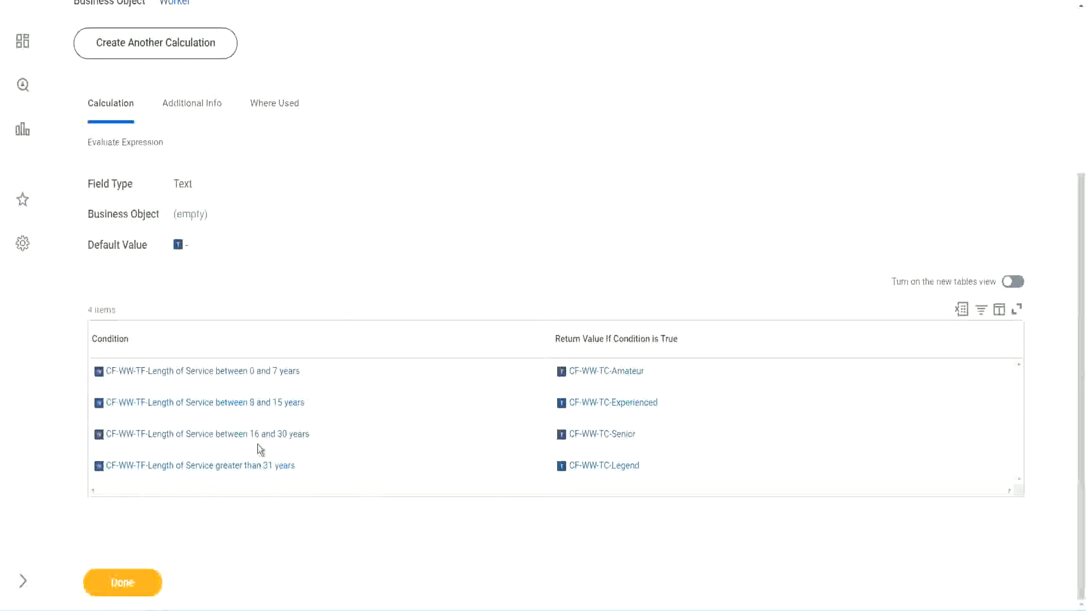
pyautogui.scroll(4, 306, 342)
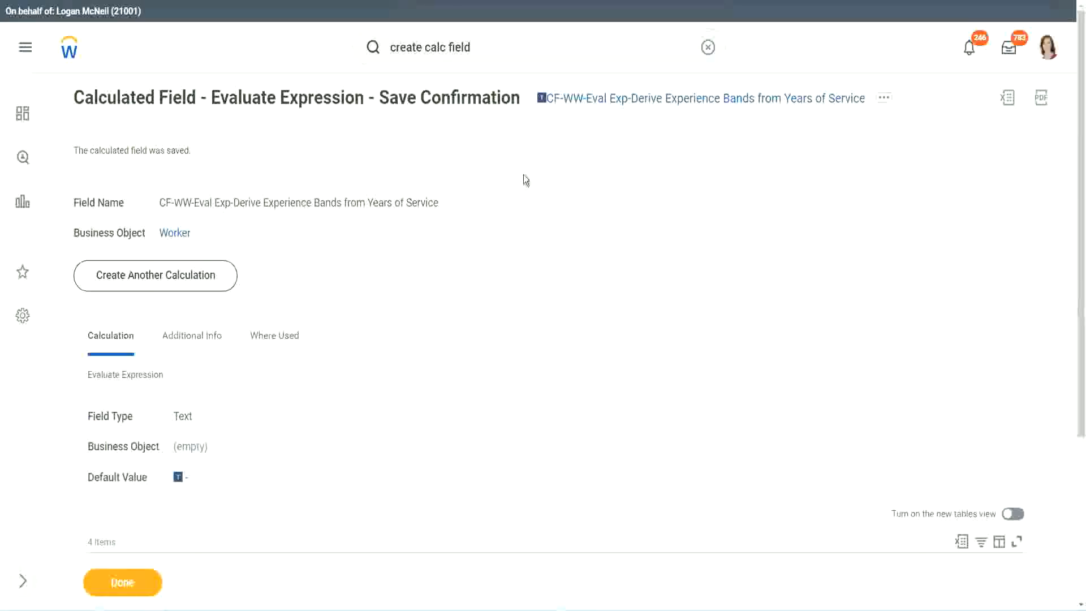
pyautogui.rightClick(637, 107)
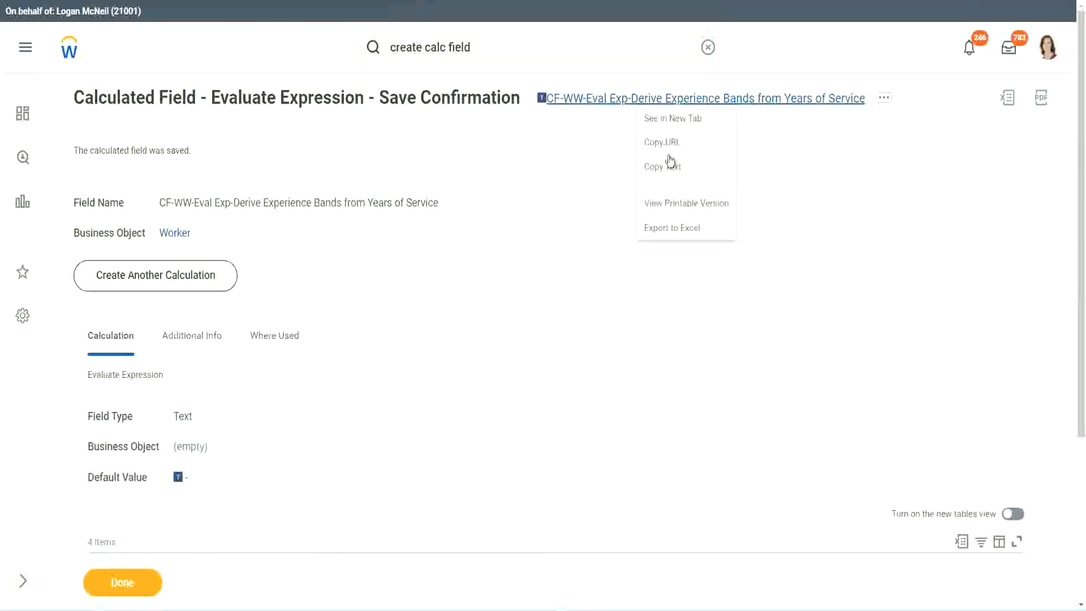
pyautogui.click(668, 173)
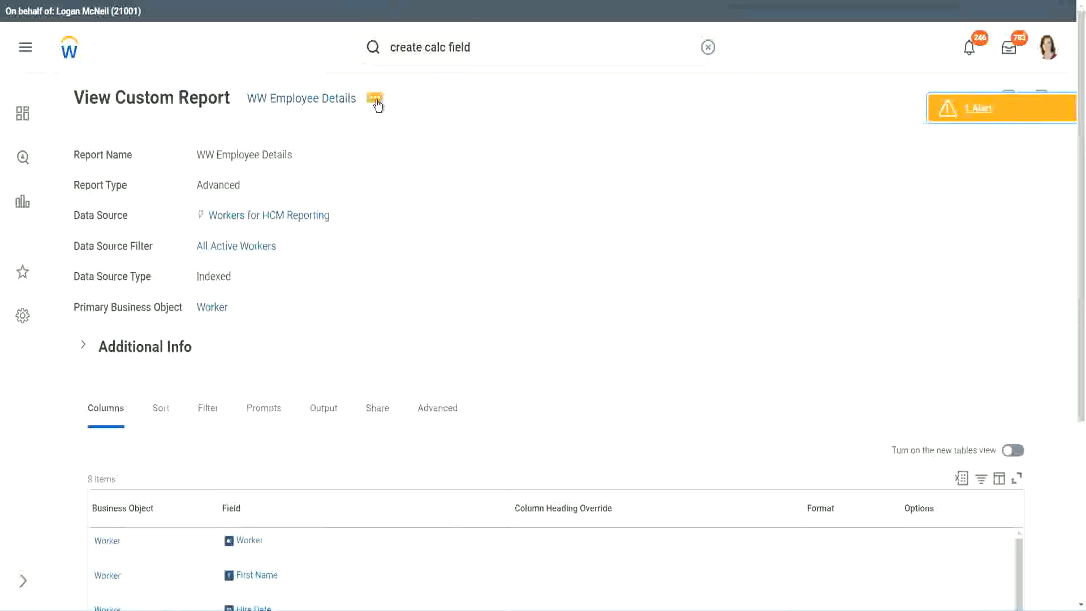
# Open the WW Employee Details custom report for editing and go to its columns.
pyautogui.click(376, 100)
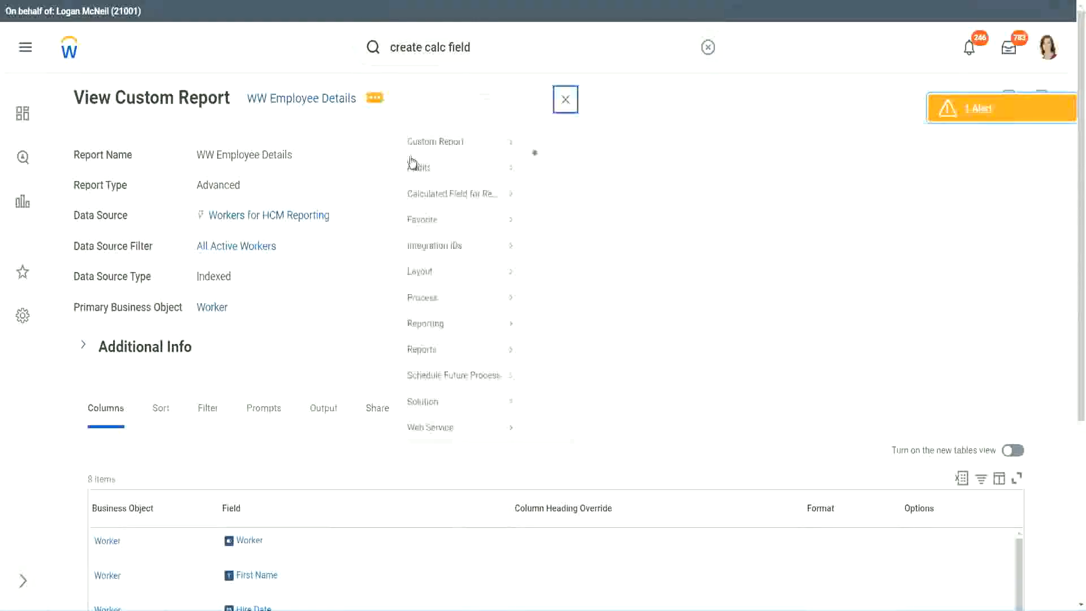
pyautogui.moveTo(441, 163)
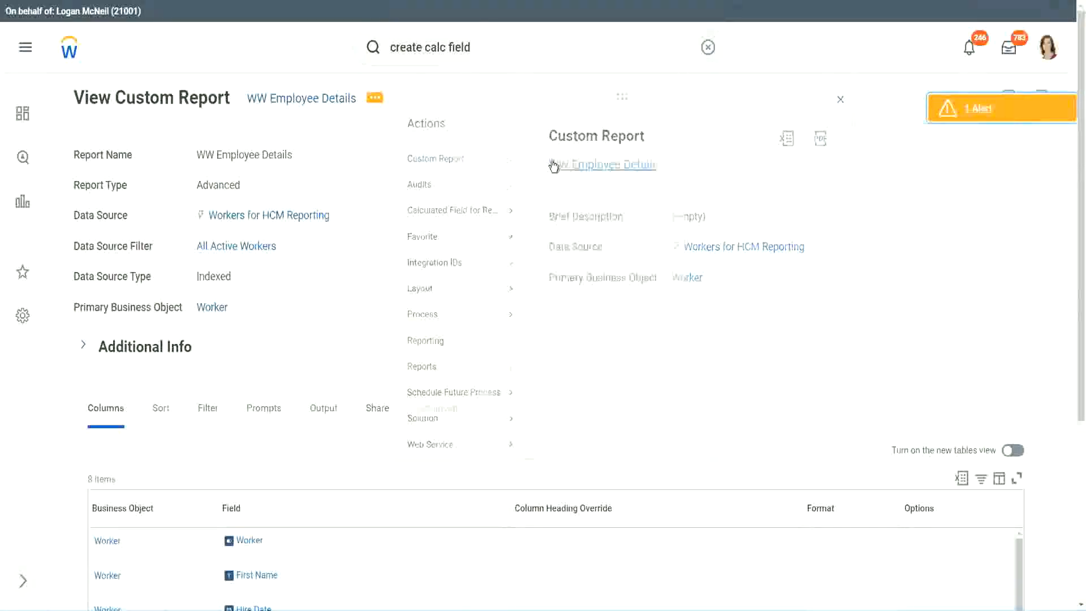
pyautogui.click(553, 166)
pyautogui.scroll(-4, 395, 247)
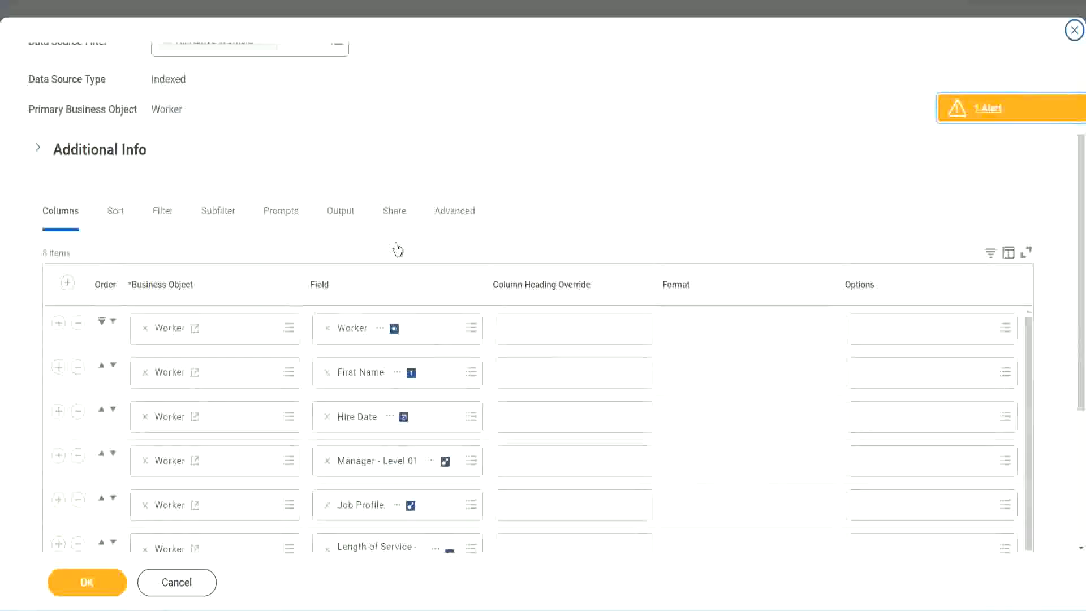
pyautogui.scroll(-2, 395, 247)
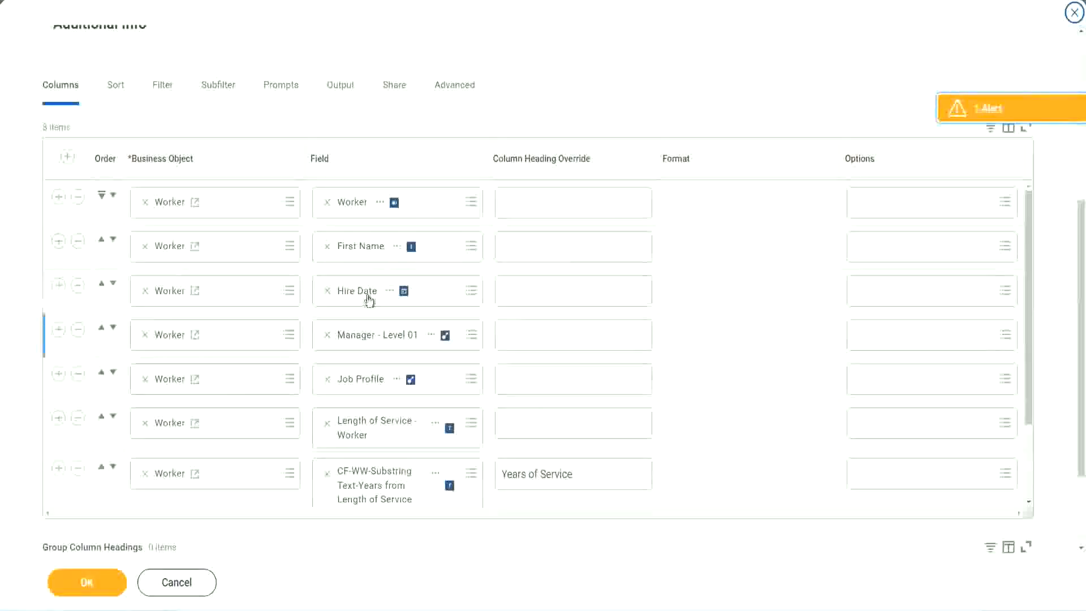
# Add a Worker row at the end of the report's columns and remove the CF-WW-Substring Text-Years from Length of Service column.
pyautogui.click(58, 469)
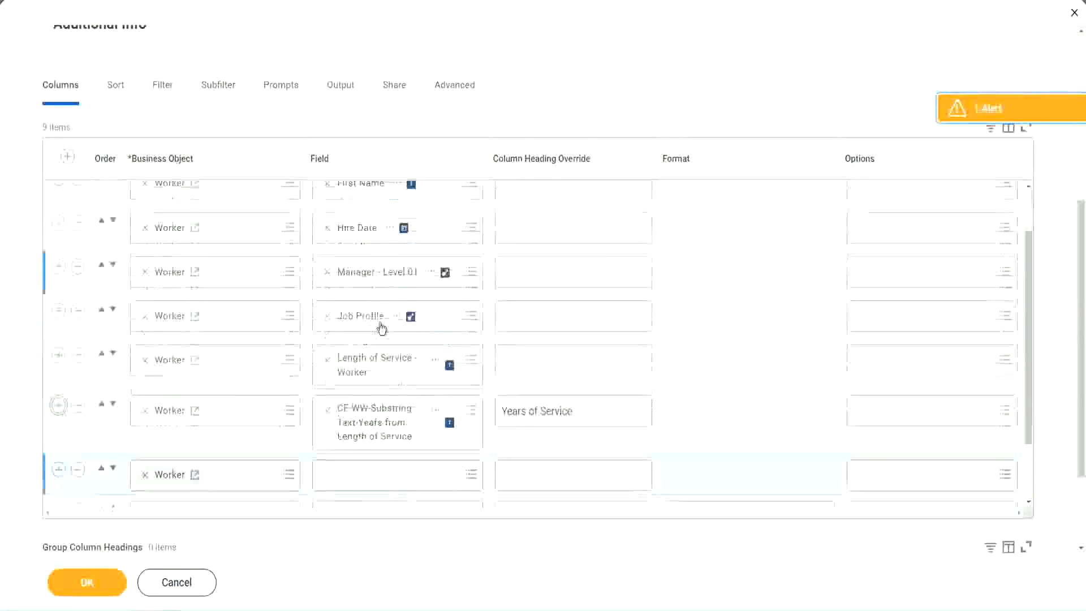
pyautogui.scroll(-5, 381, 328)
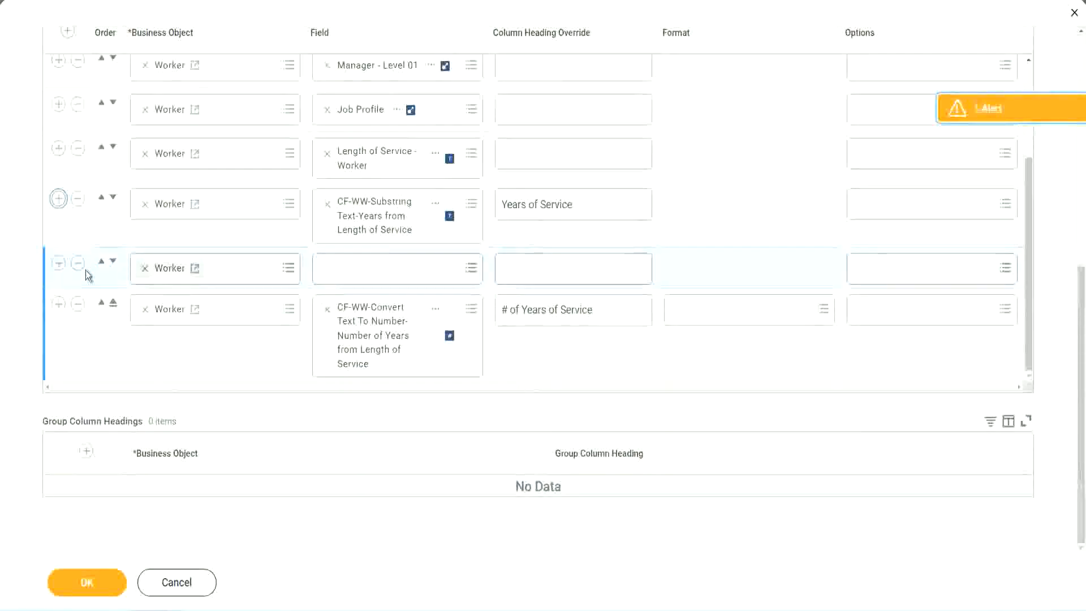
pyautogui.click(114, 263)
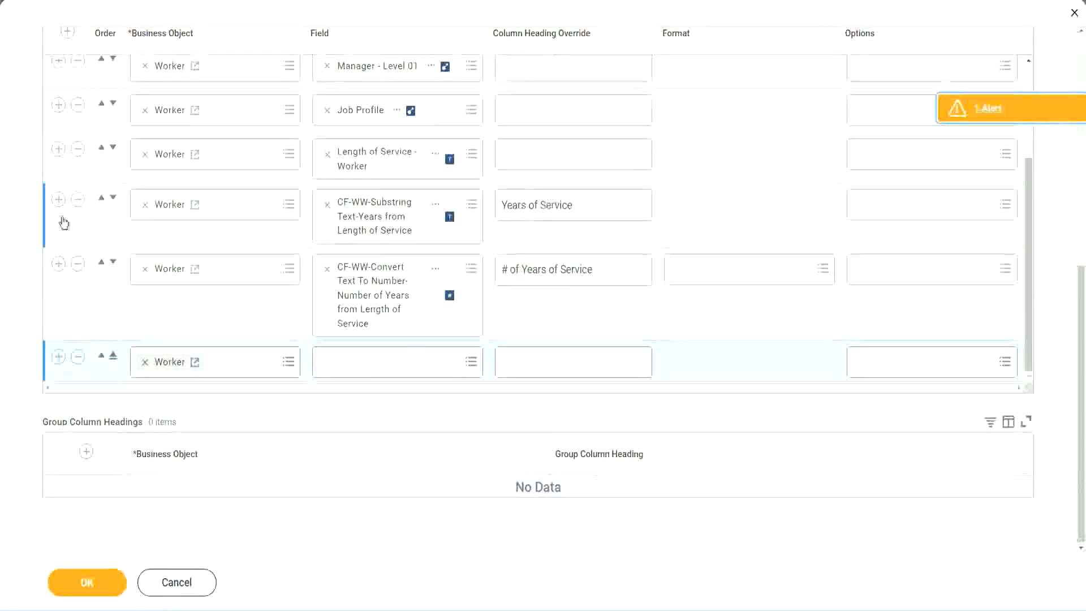
pyautogui.click(77, 199)
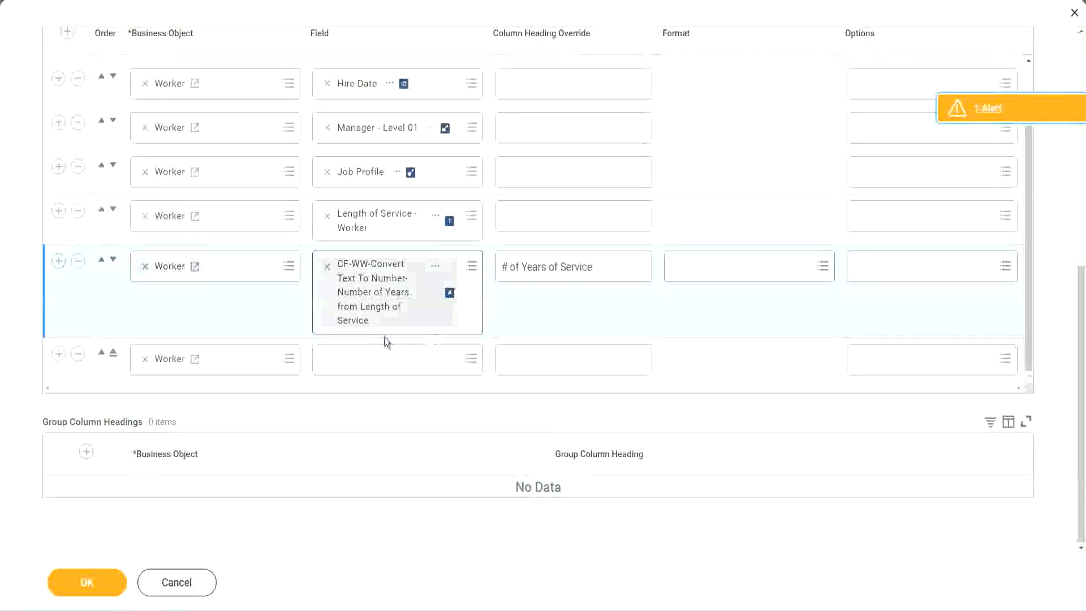
# Set the new Worker row's field to CF-WW-Eval Exp-Derive Experience Bands from Years of Service, head it Experience Bands, and save the report.
pyautogui.click(355, 363)
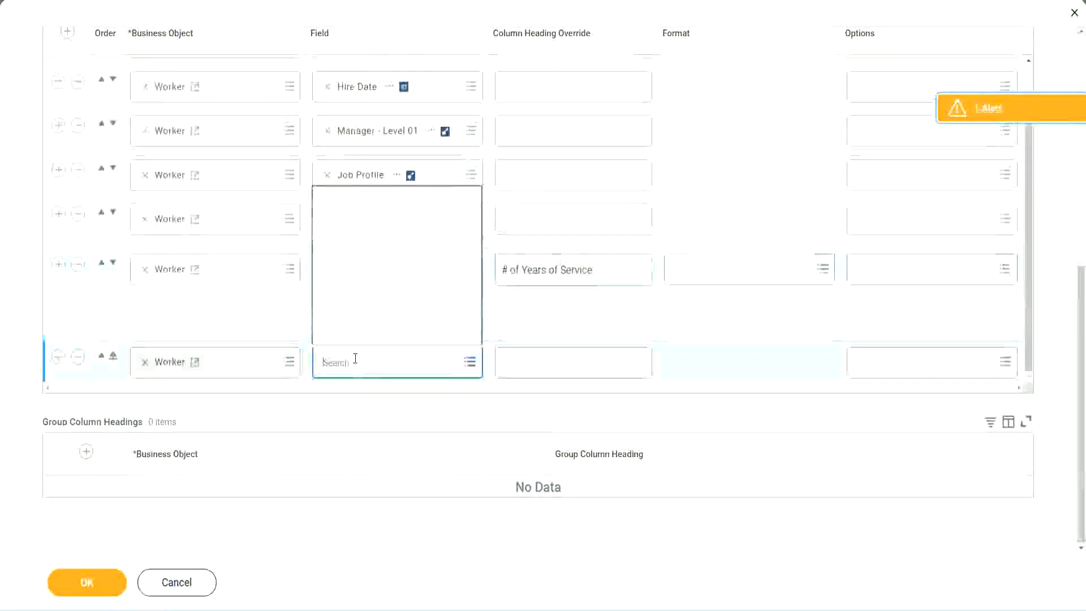
pyautogui.hotkey('ctrl', 'v')
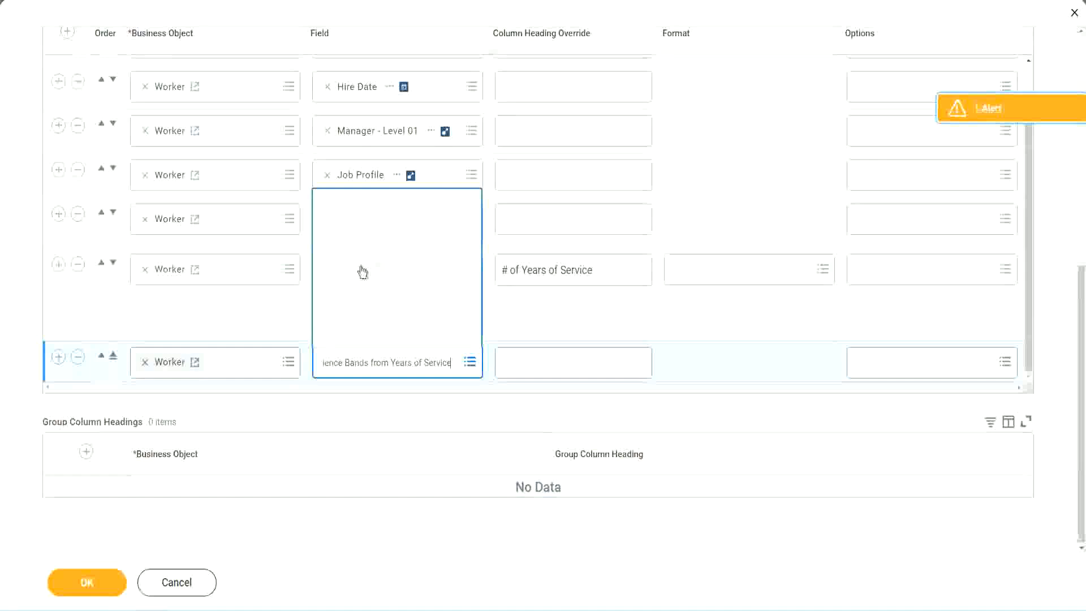
pyautogui.click(554, 325)
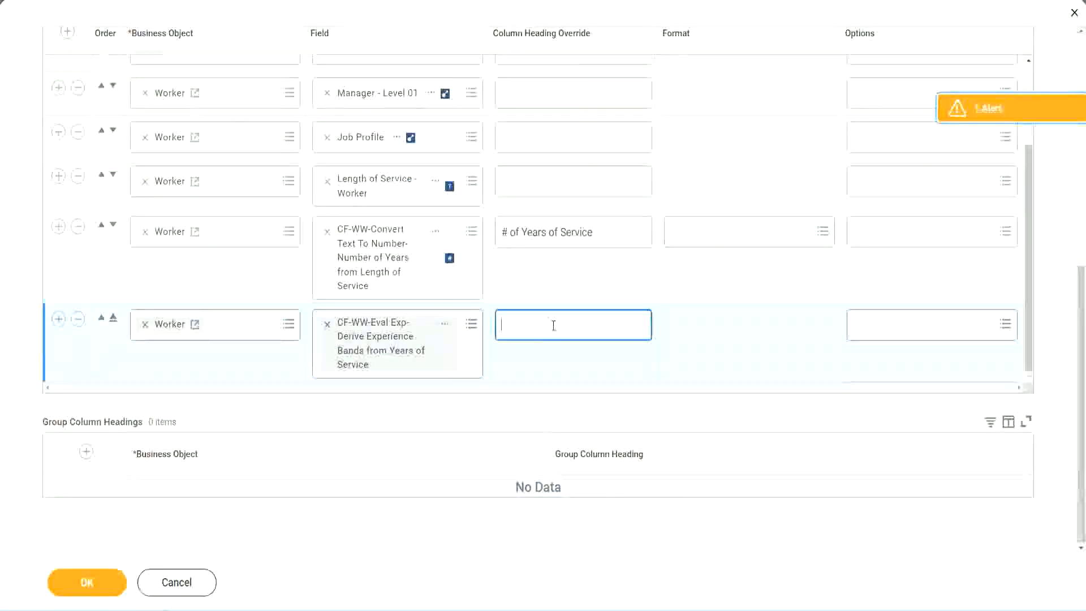
pyautogui.write('Experience B')
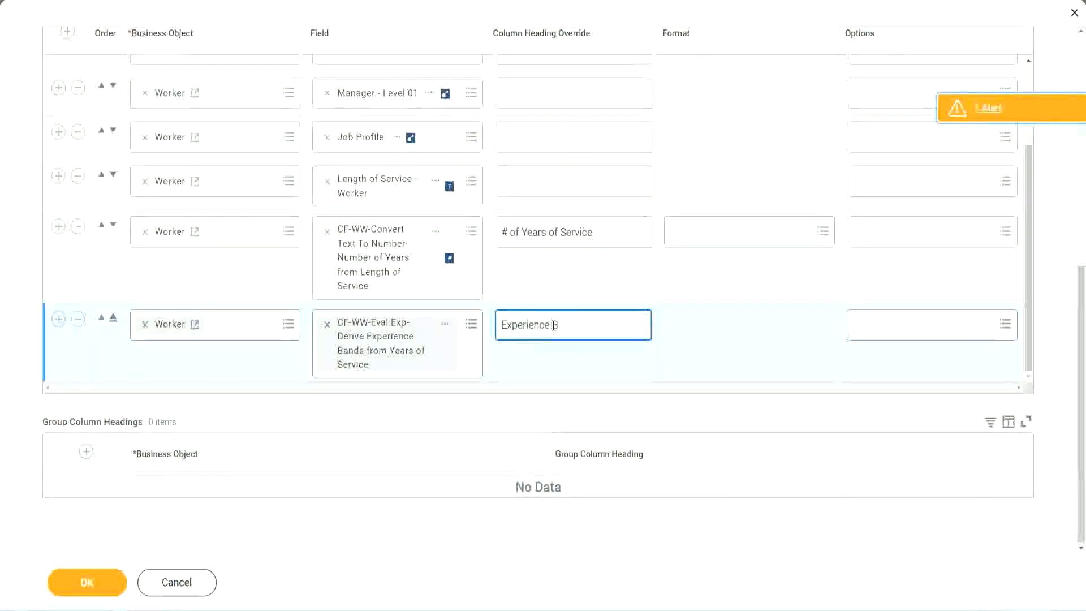
pyautogui.write('ands')
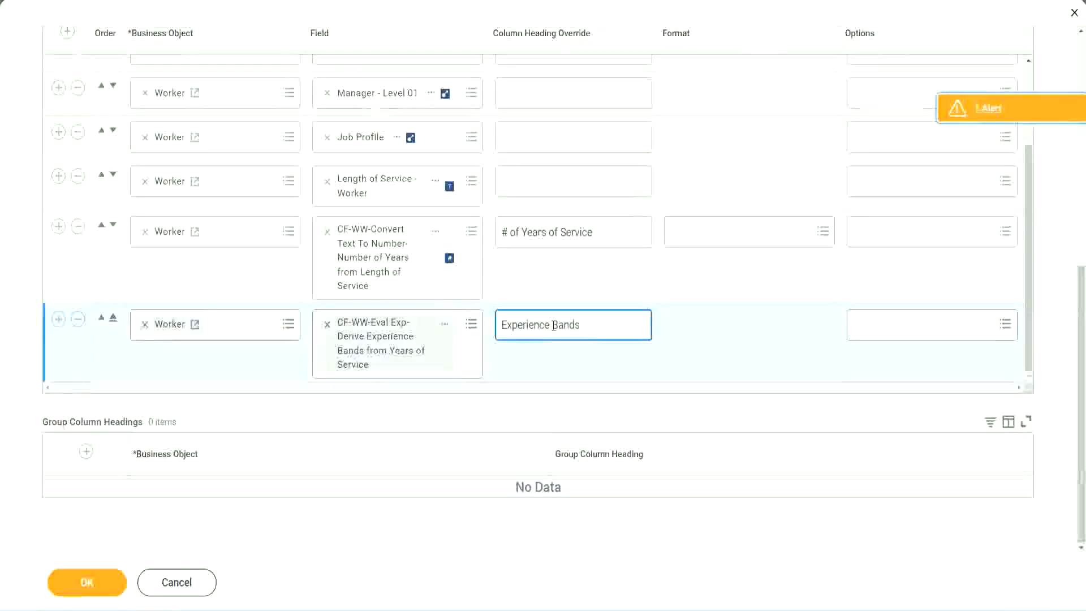
pyautogui.click(104, 585)
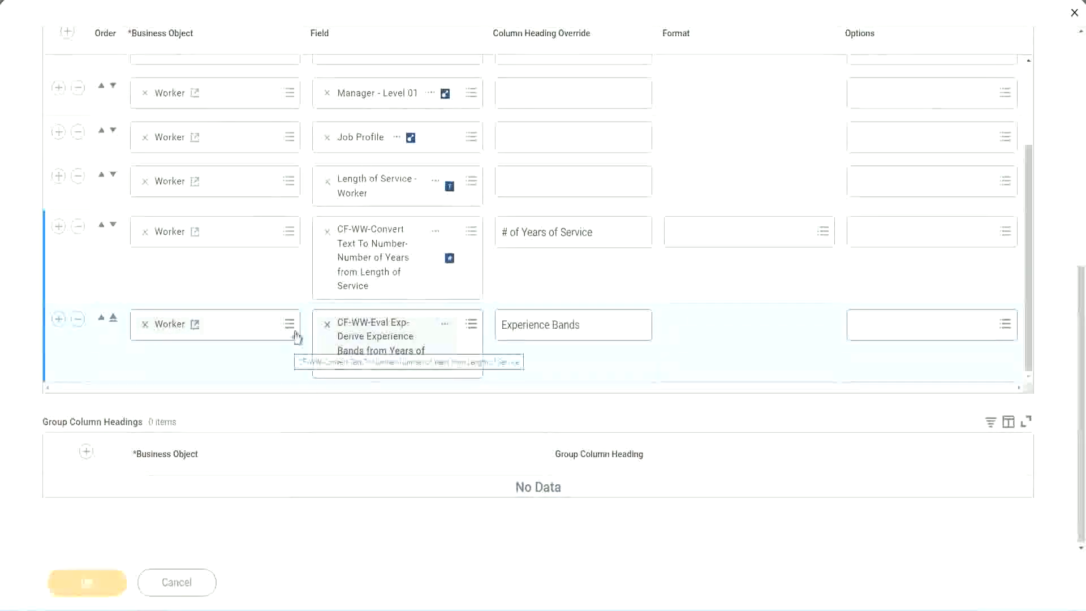
# Run the WW Employee Details report with the worker type, employee type and contingent worker type prompts left blank.
pyautogui.scroll(-4, 313, 406)
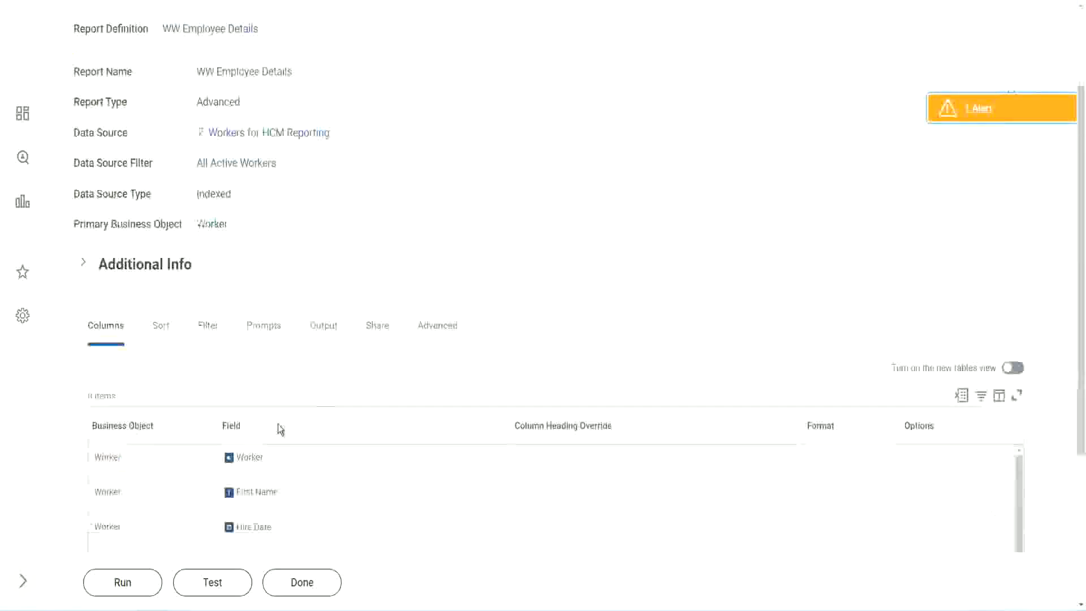
pyautogui.click(127, 593)
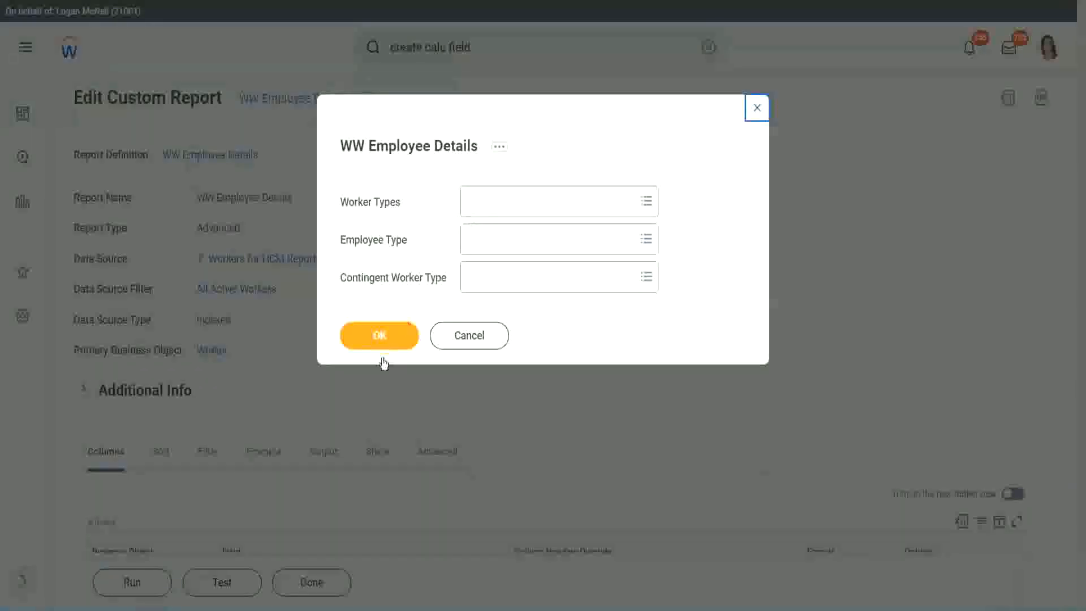
pyautogui.click(403, 332)
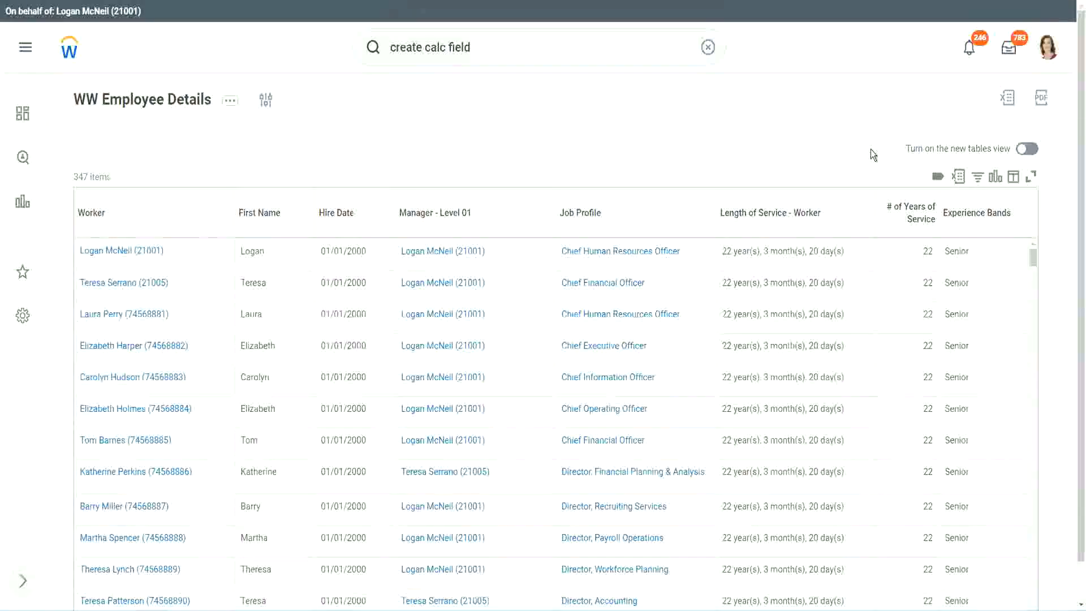
# Check a worker's years of service in the report against the 16 - 30 years Senior band in the Notepad++ notes.
pyautogui.scroll(-1, 872, 154)
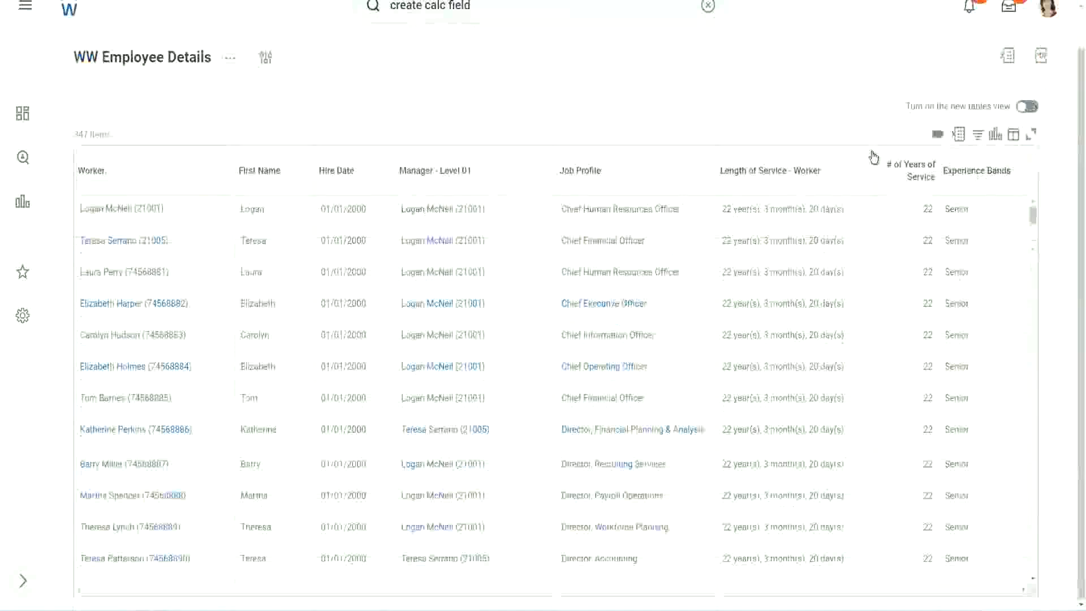
pyautogui.doubleClick(926, 212)
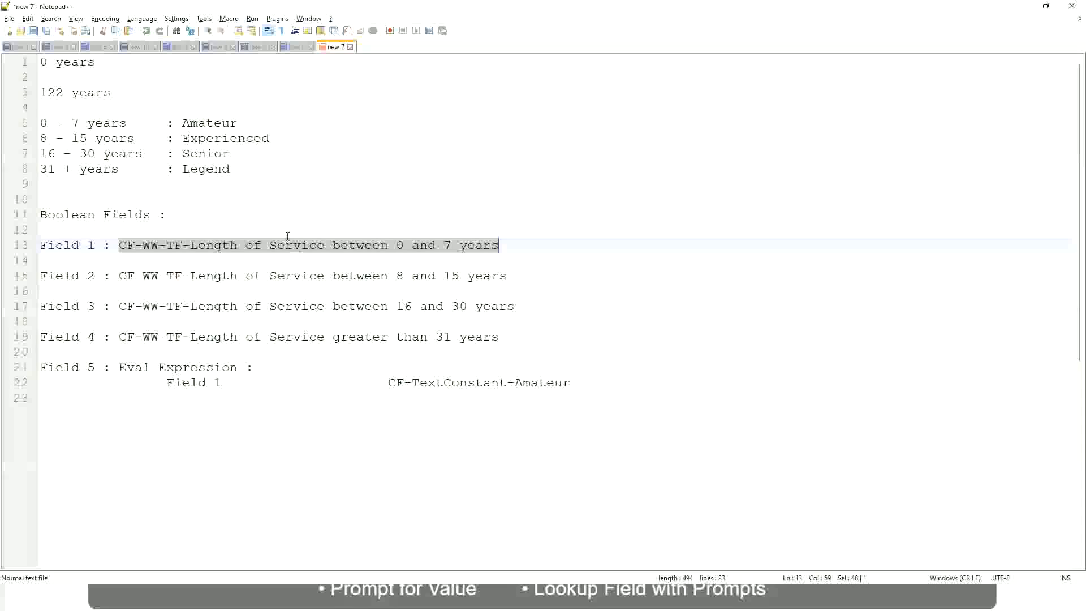
pyautogui.click(187, 151)
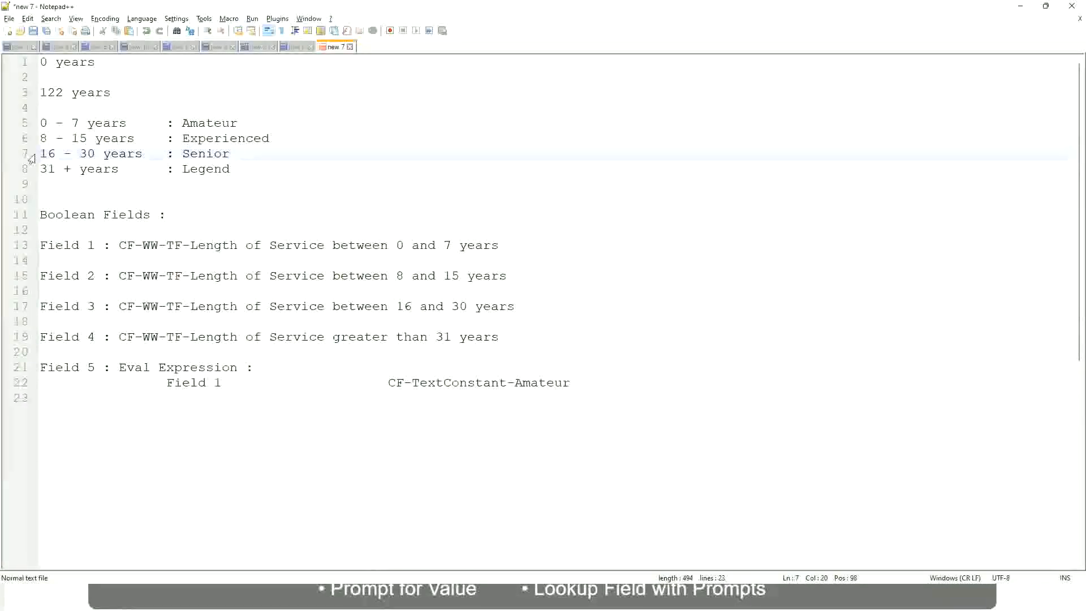
pyautogui.moveTo(40, 154); pyautogui.dragTo(103, 153)
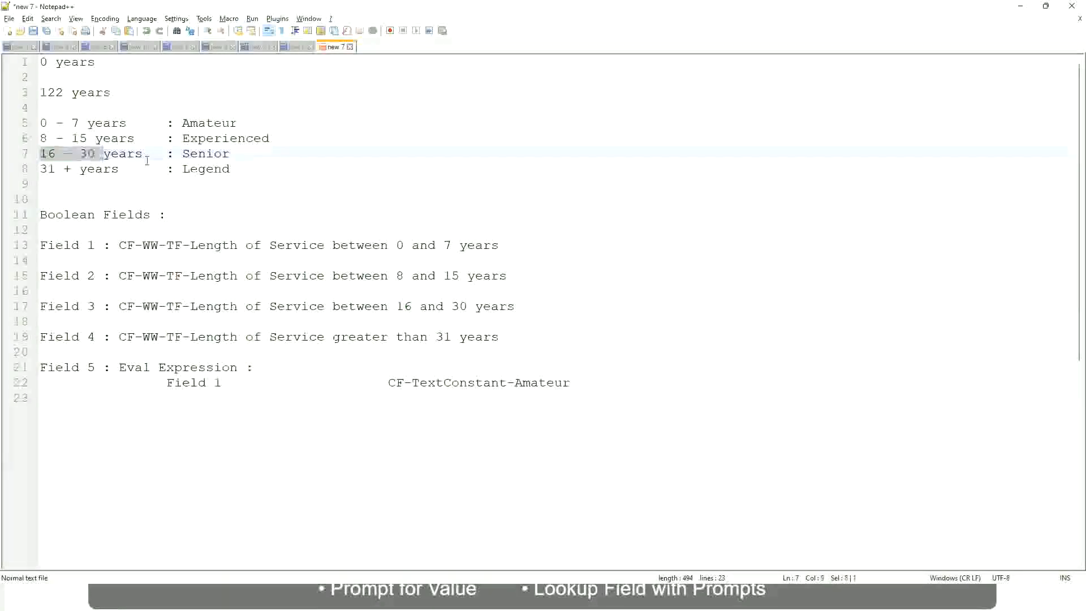
pyautogui.doubleClick(202, 155)
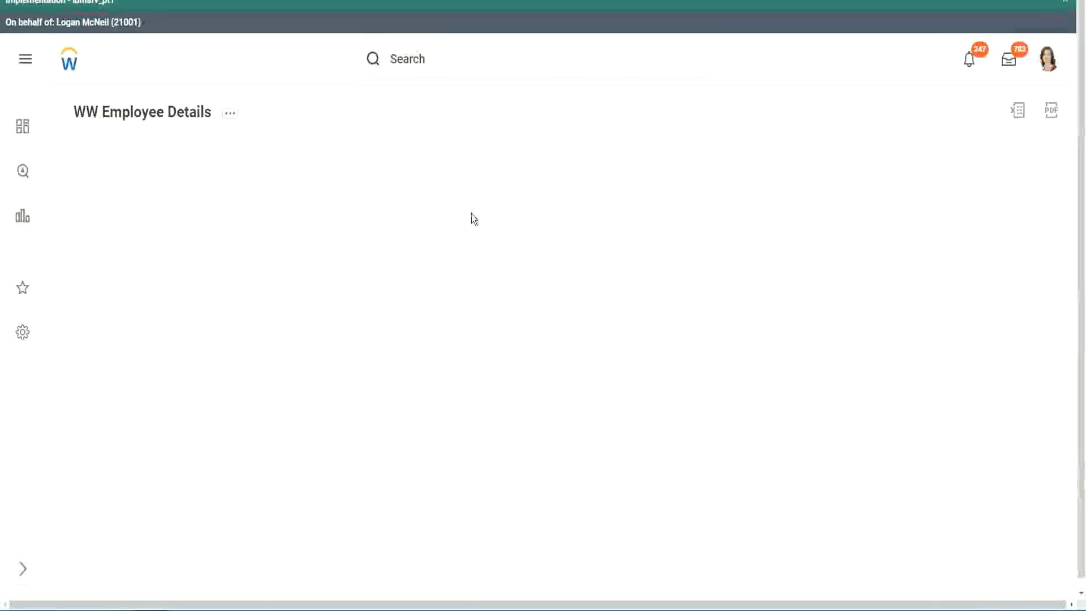
# Return to the Workday report and compare the years of service with the Experience Bands values across the worker rows.
pyautogui.scroll(-3, 934, 341)
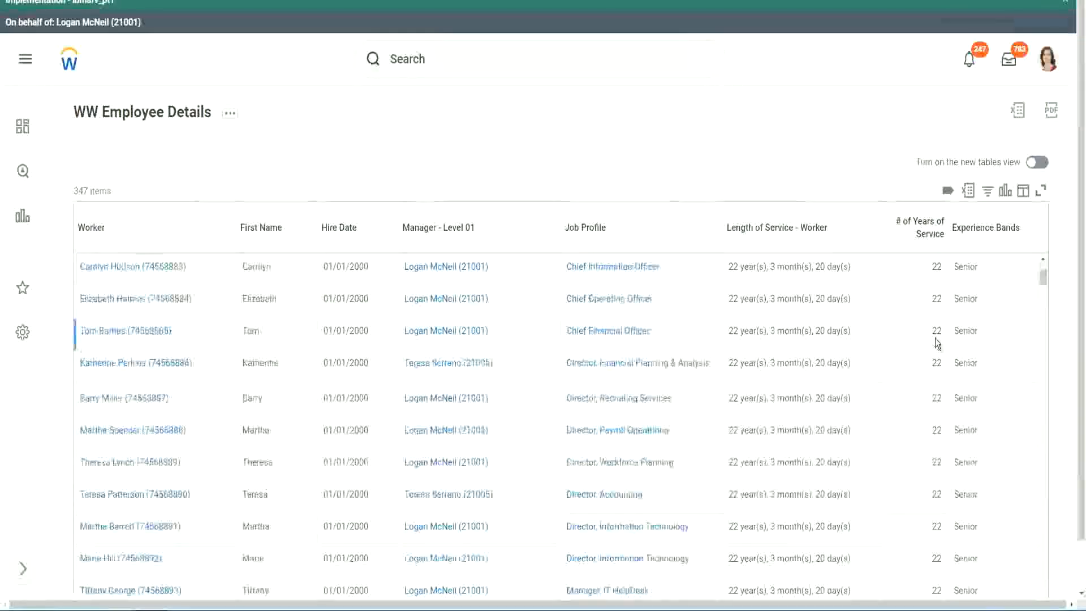
pyautogui.scroll(-7, 937, 342)
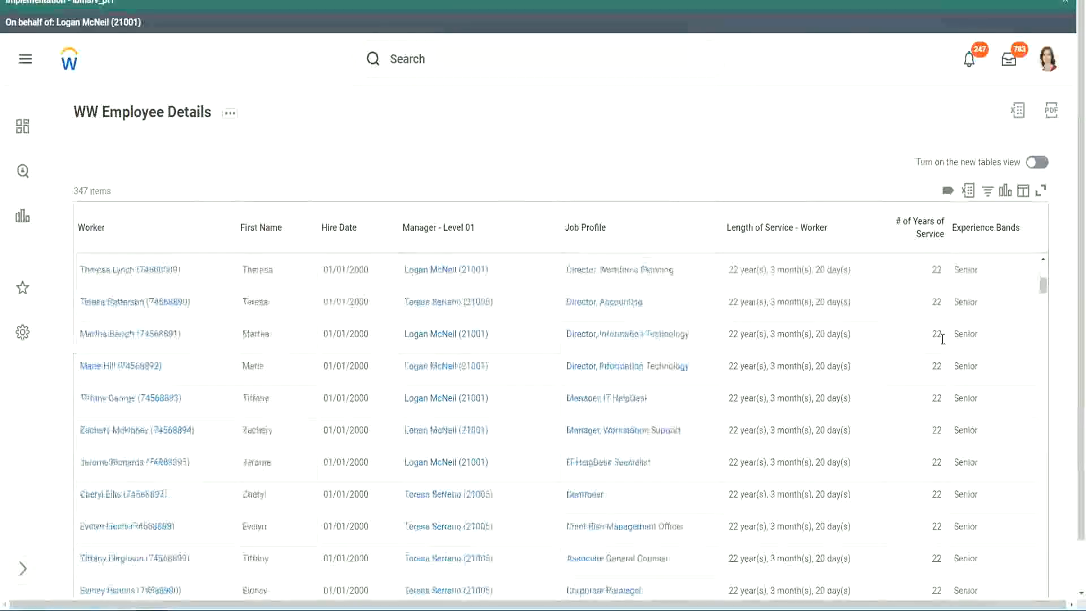
pyautogui.scroll(-5, 946, 374)
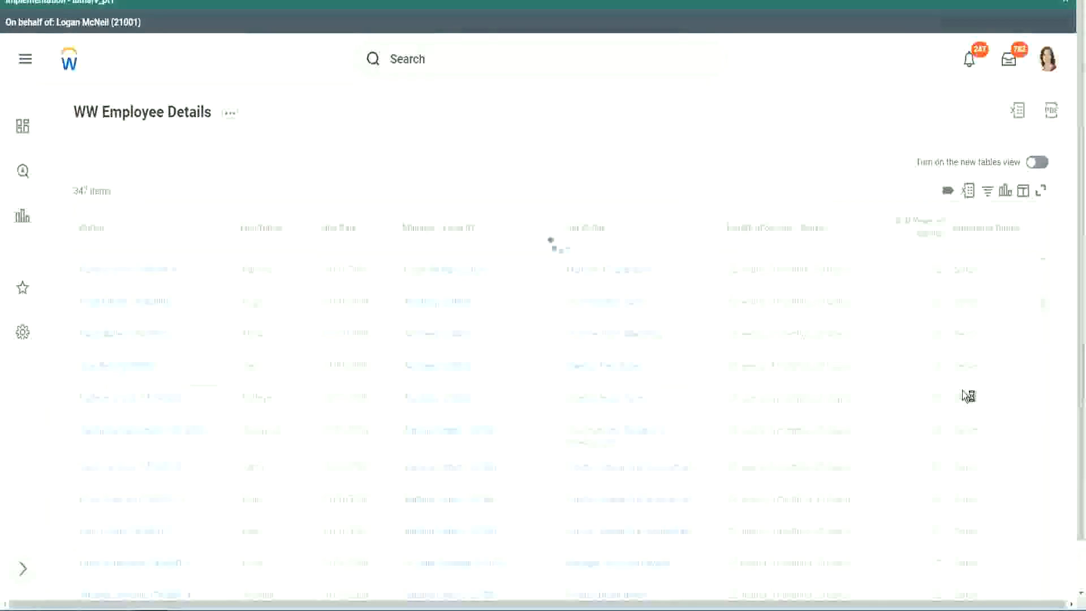
pyautogui.scroll(-1, 961, 390)
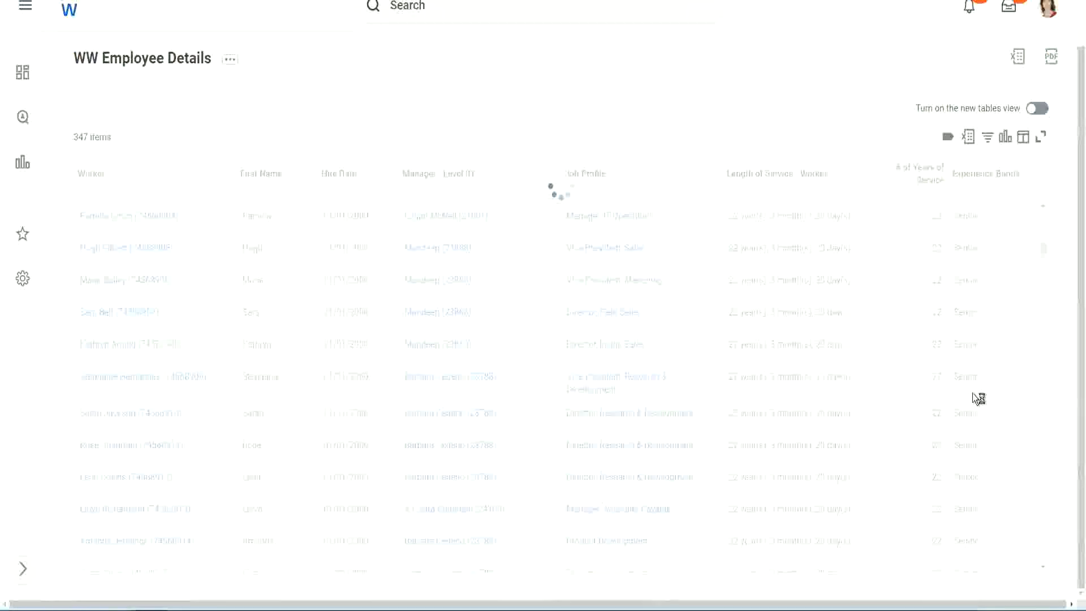
pyautogui.scroll(-4, 1006, 319)
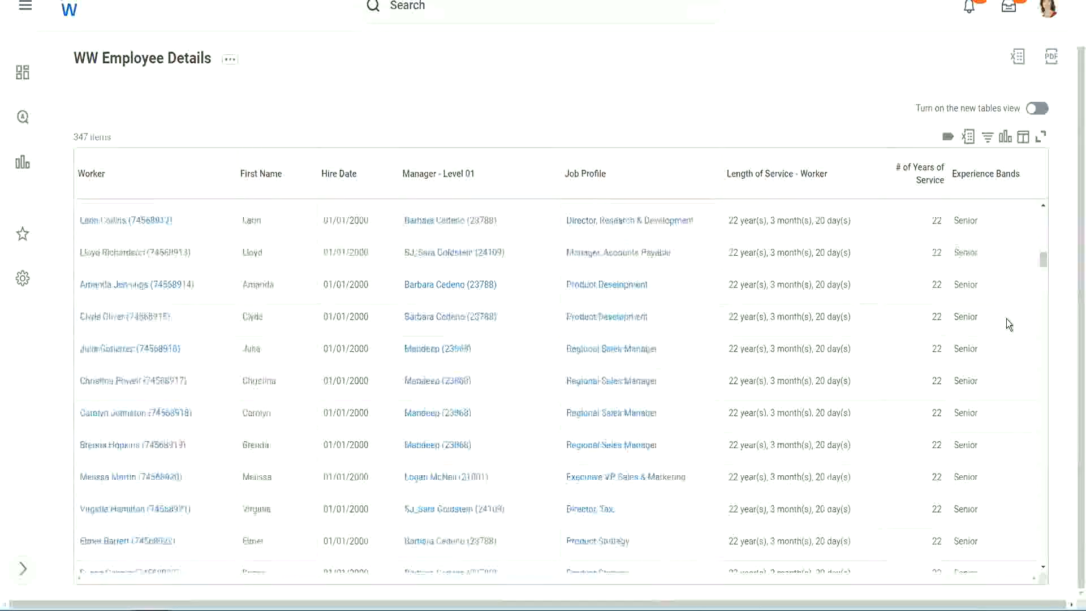
pyautogui.scroll(-3, 1006, 318)
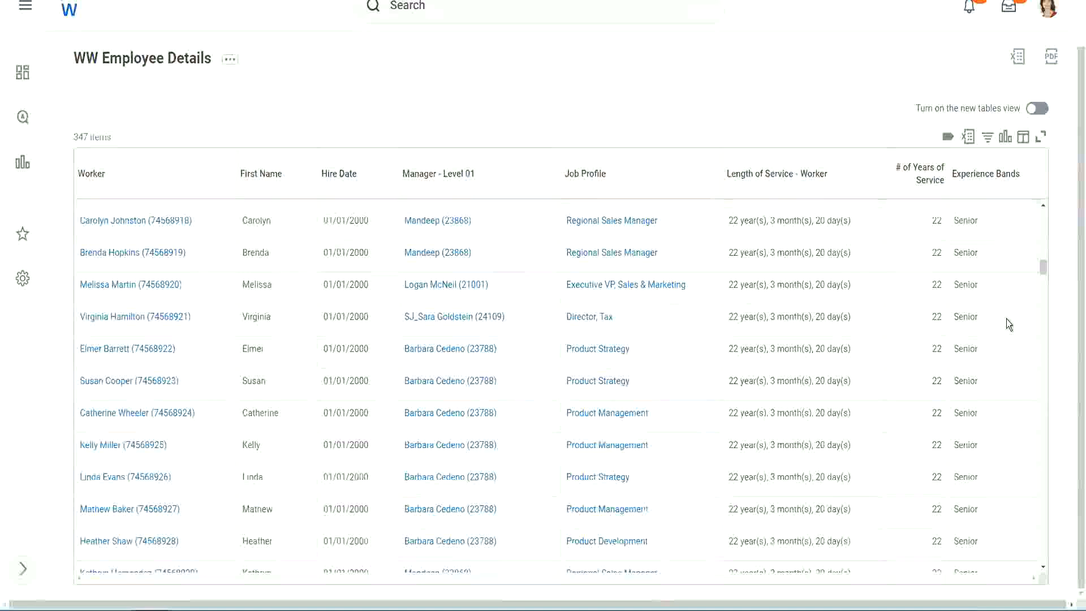
pyautogui.scroll(-6, 1006, 318)
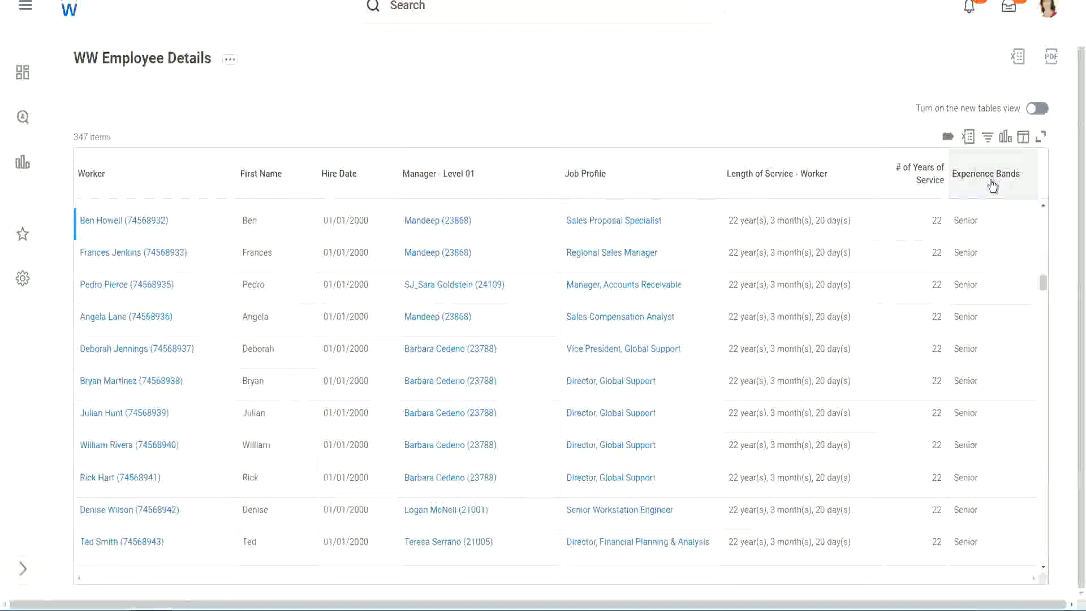
# Filter the Experience Bands column for values that contain Amateur.
pyautogui.click(990, 185)
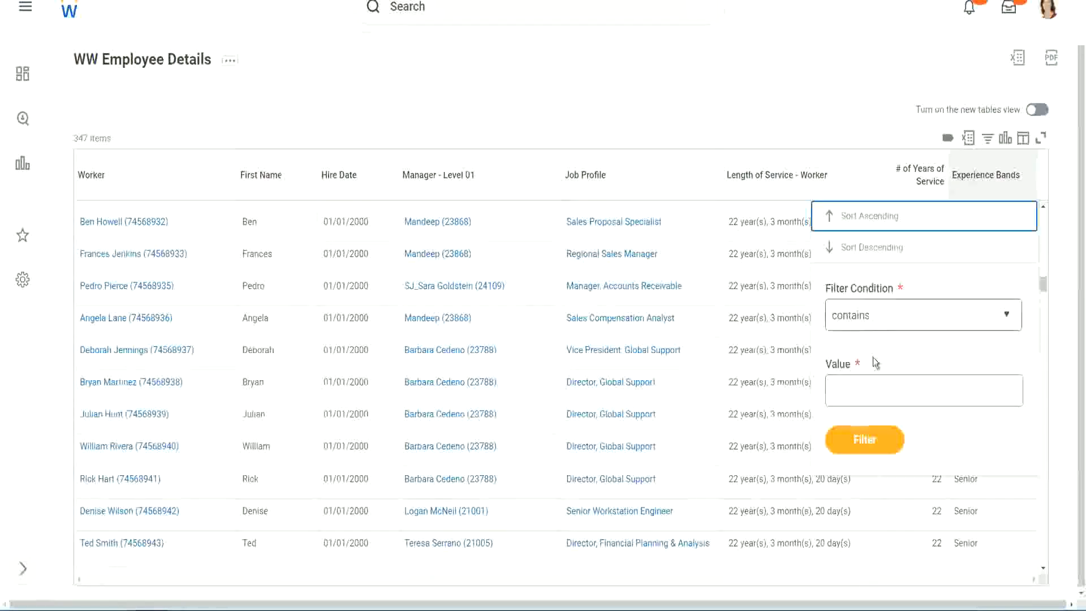
pyautogui.click(861, 380)
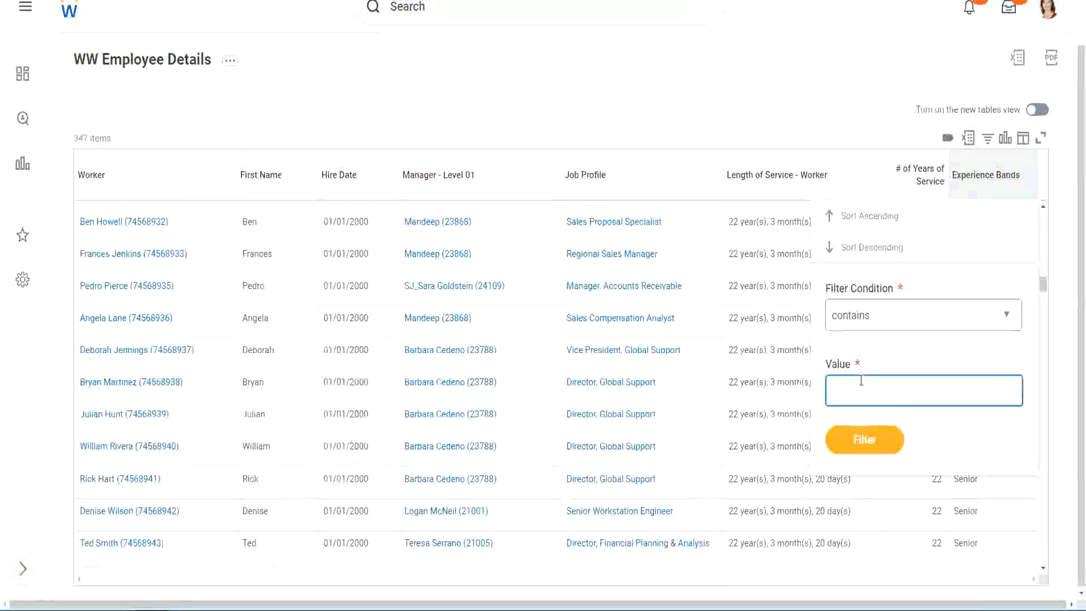
pyautogui.write('Amate')
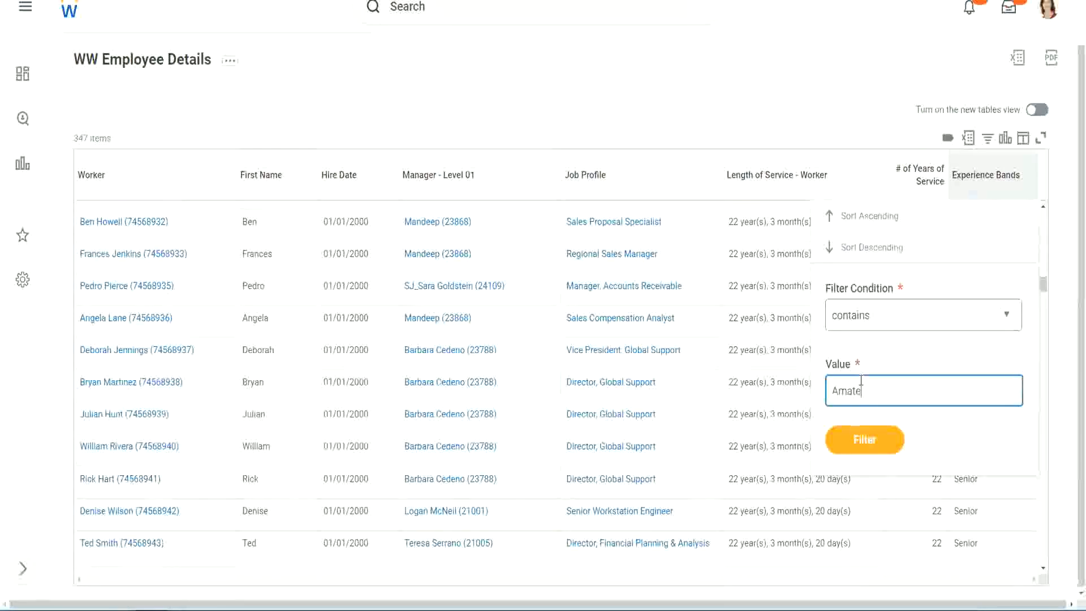
pyautogui.write('ur')
pyautogui.click(863, 440)
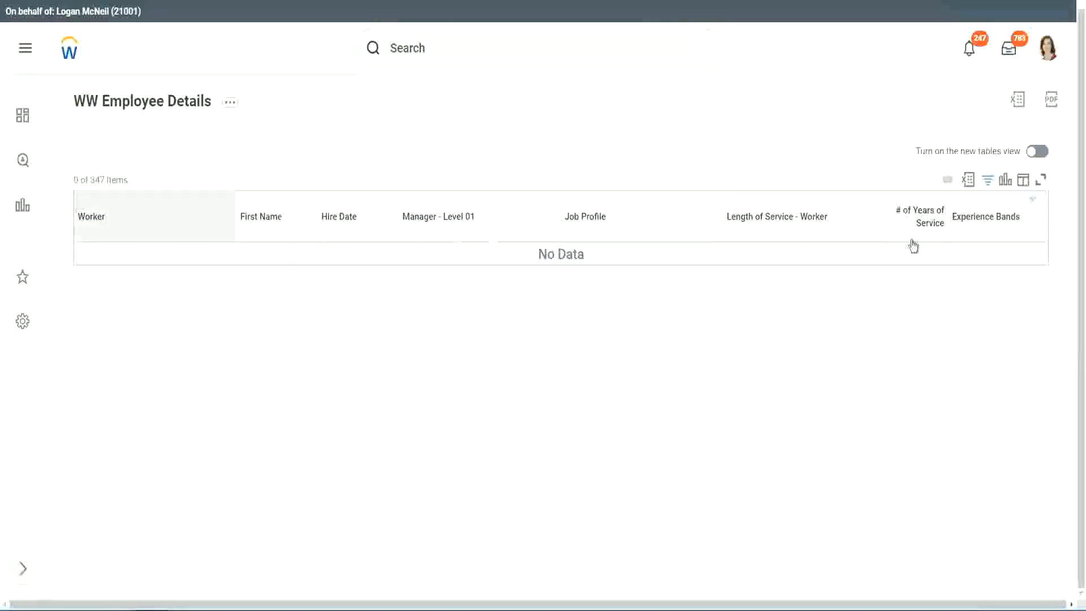
# Change the Experience Bands filter value to Legend and look through the matching workers' years of service.
pyautogui.click(982, 218)
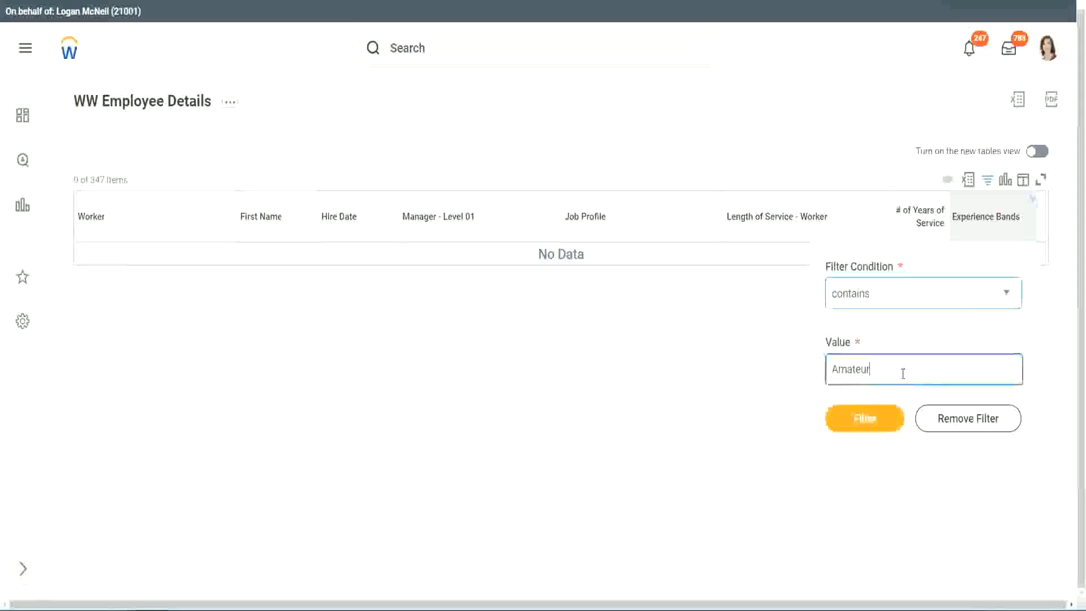
pyautogui.moveTo(872, 370); pyautogui.dragTo(776, 372)
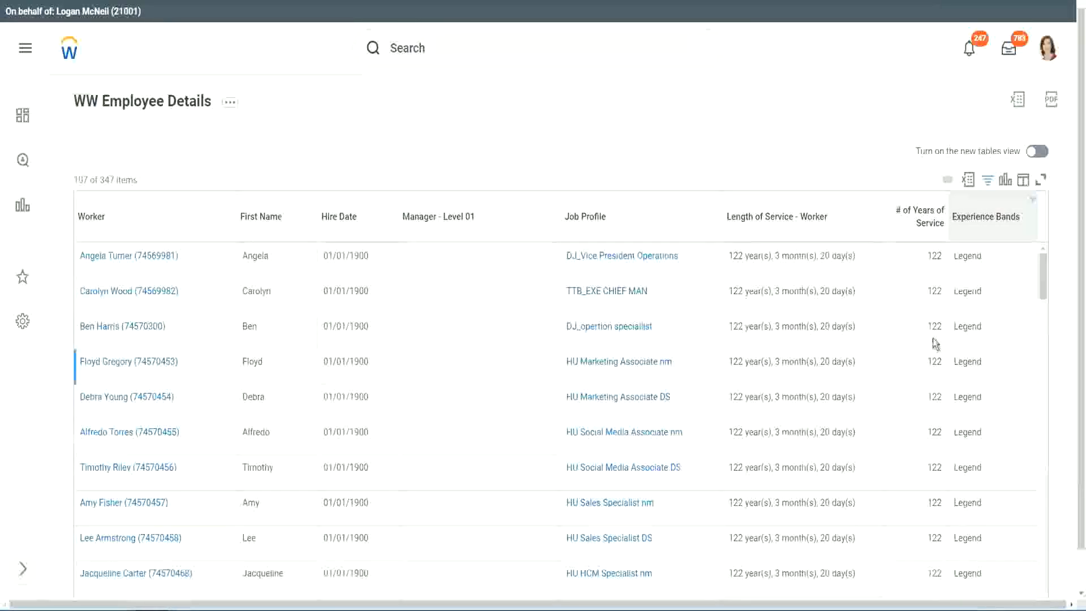
pyautogui.scroll(-15, 931, 338)
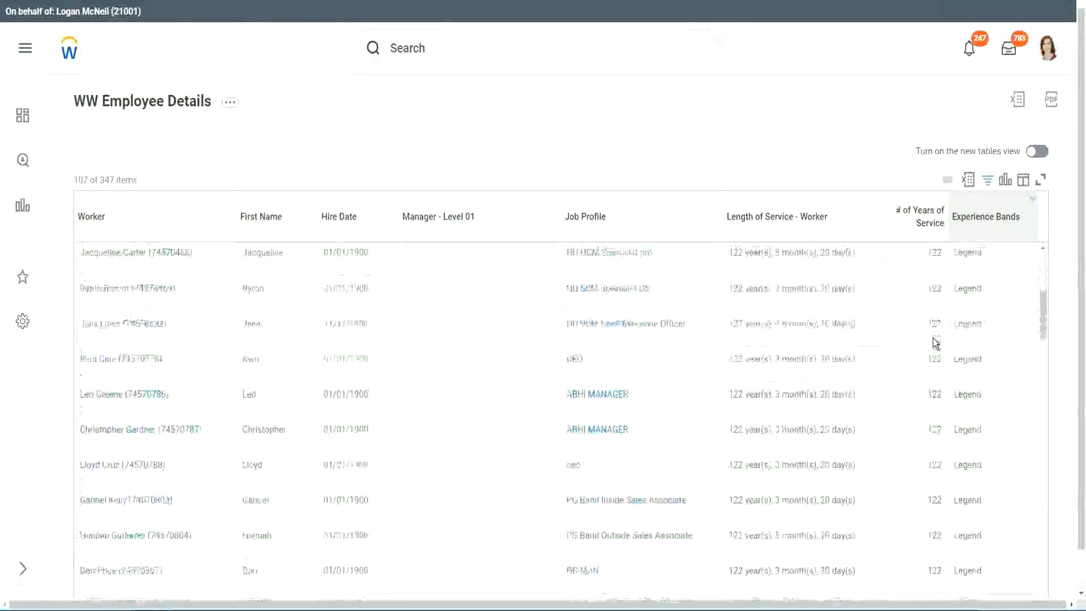
pyautogui.scroll(-3, 932, 339)
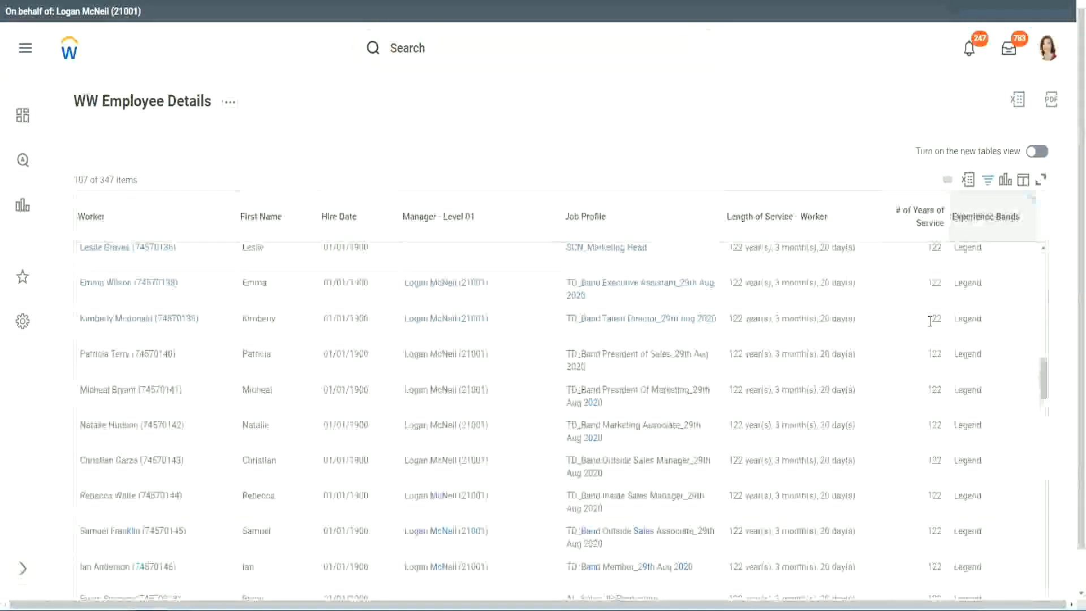
pyautogui.scroll(-10, 929, 320)
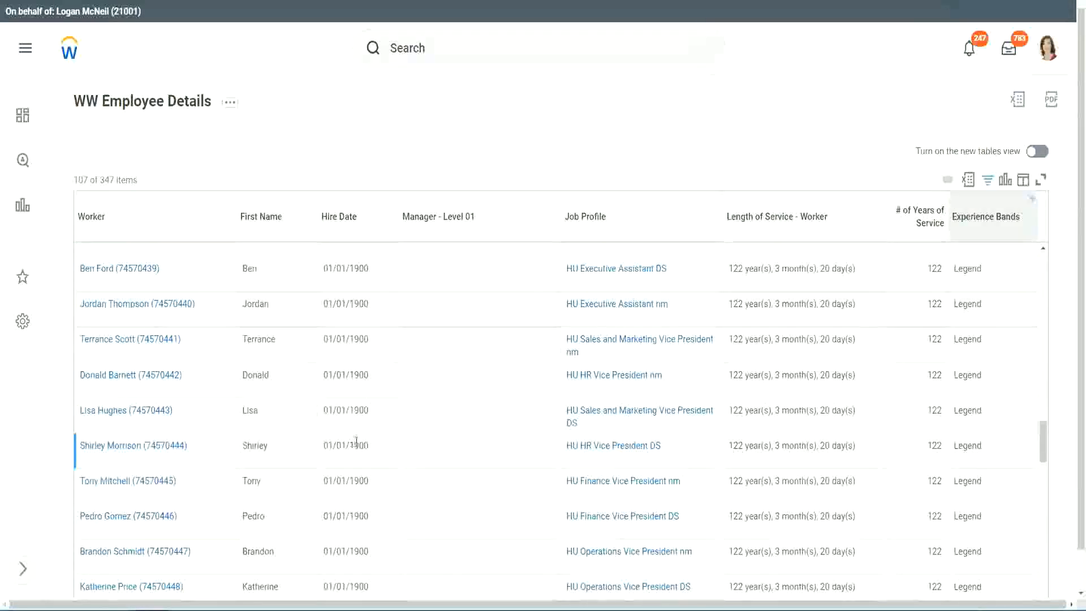
# Check the hire dates and years of service of the Legend workers down to the last filtered rows.
pyautogui.moveTo(350, 446); pyautogui.dragTo(369, 446)
pyautogui.scroll(-5, 923, 425)
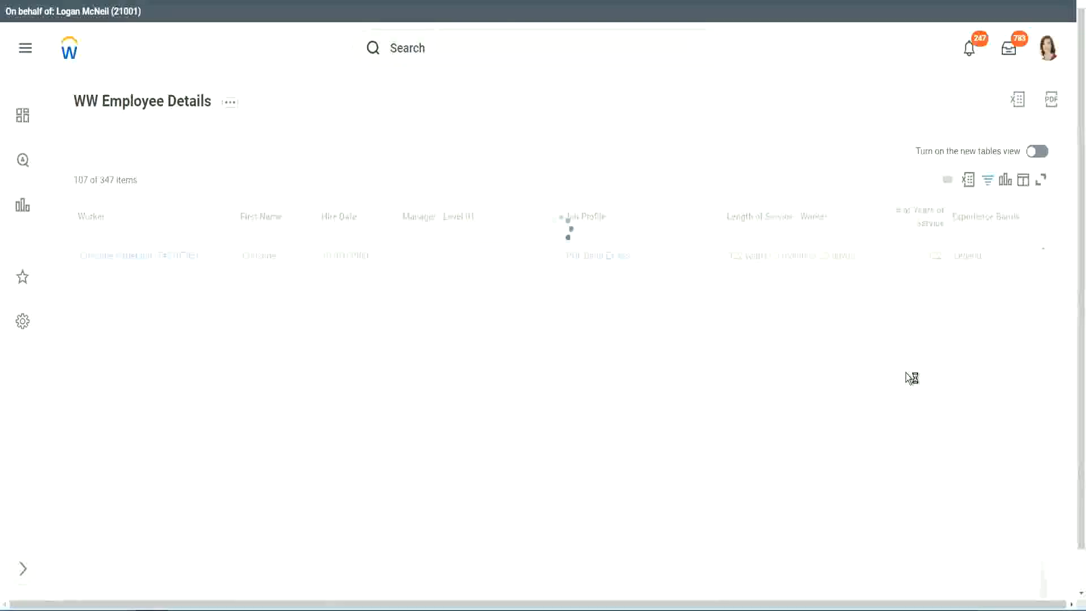
pyautogui.scroll(-5, 907, 377)
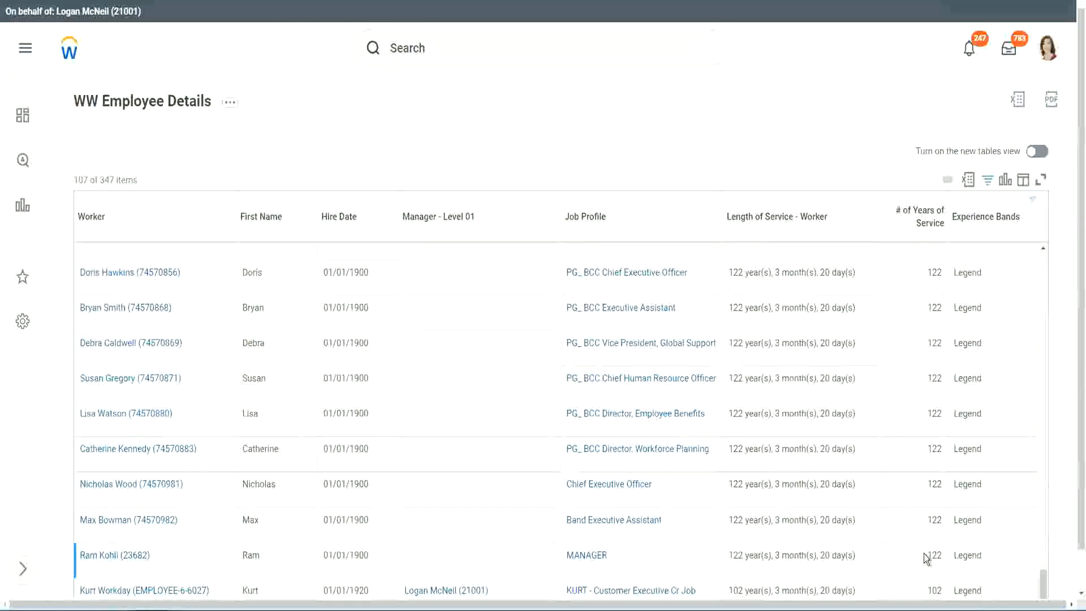
pyautogui.doubleClick(934, 590)
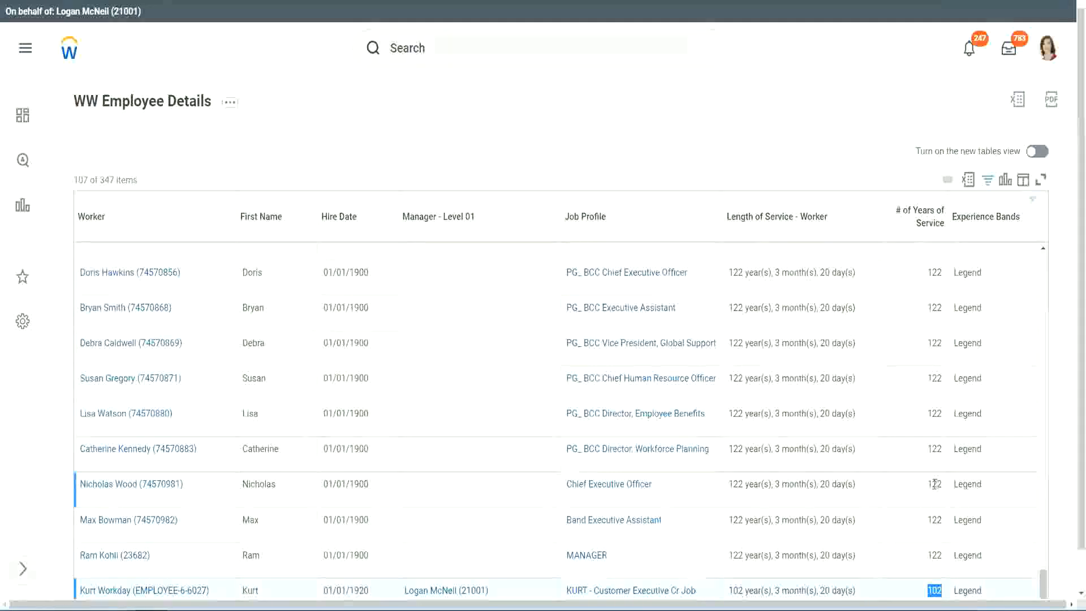
pyautogui.moveTo(934, 484); pyautogui.dragTo(942, 485)
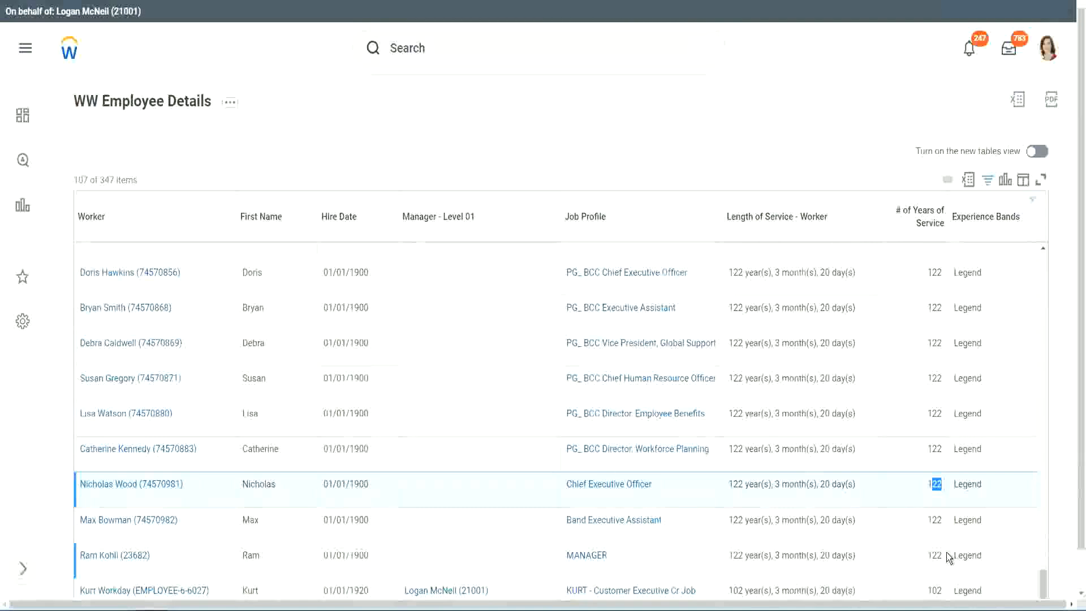
pyautogui.click(912, 450)
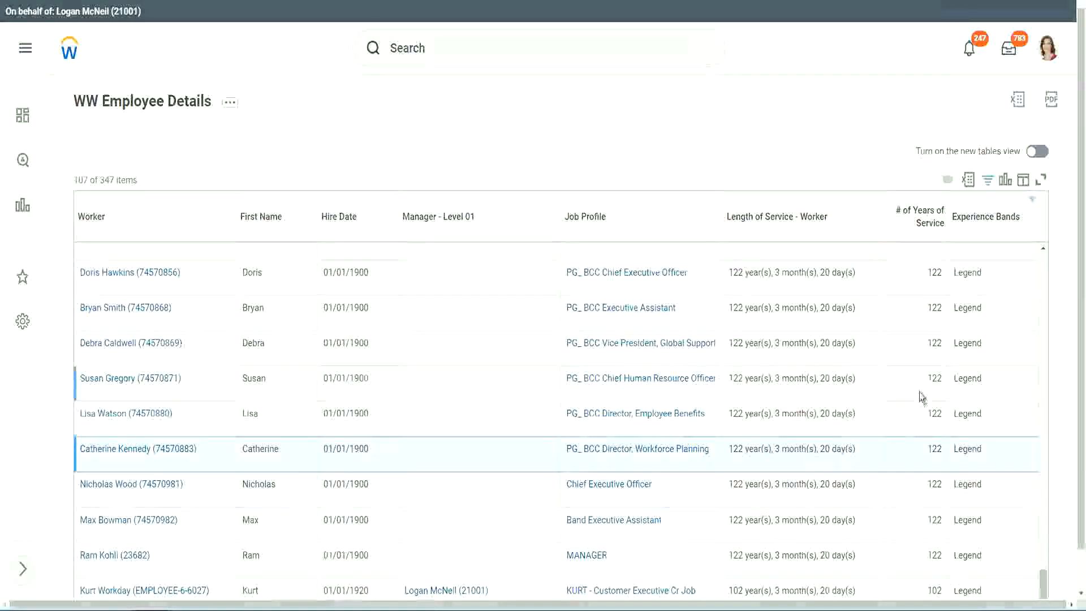
# Change the Experience Bands column's contains filter value to Experienced and apply the filter.
pyautogui.click(992, 222)
pyautogui.click(889, 433)
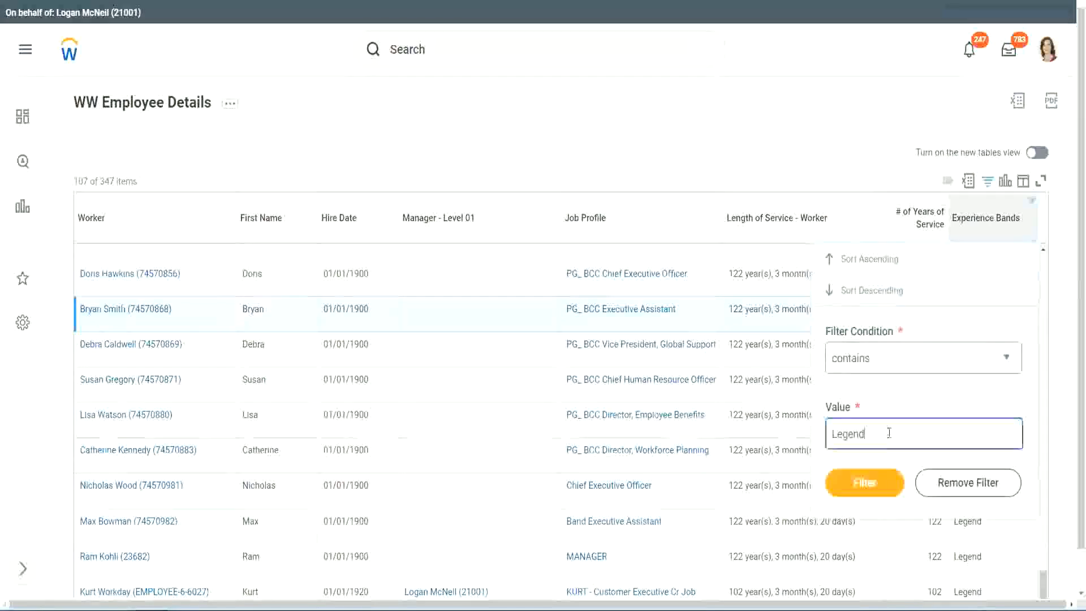
pyautogui.moveTo(888, 432); pyautogui.dragTo(749, 435)
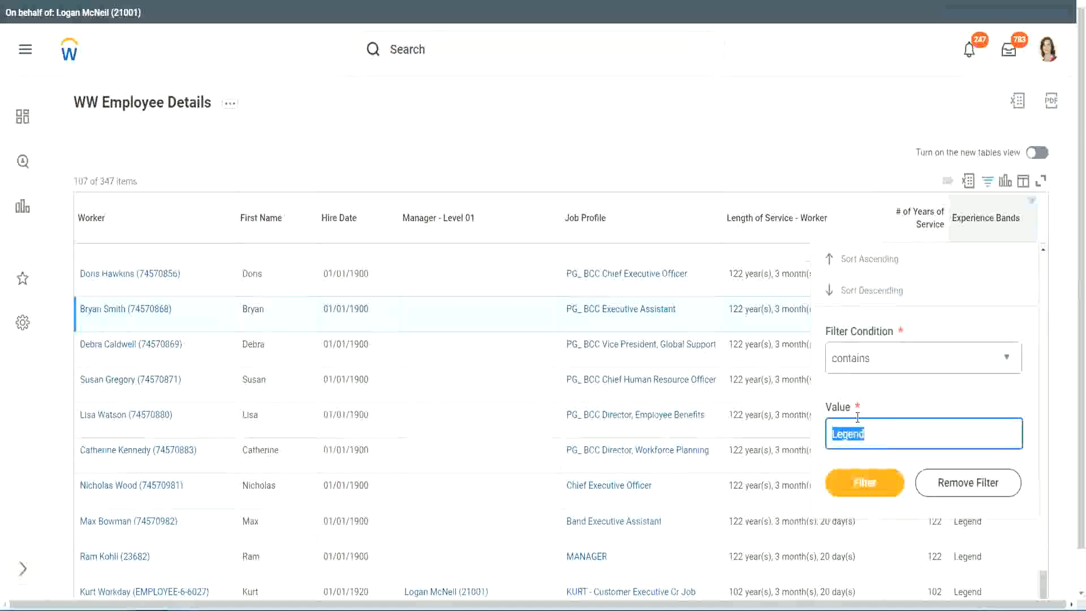
pyautogui.write('Ex')
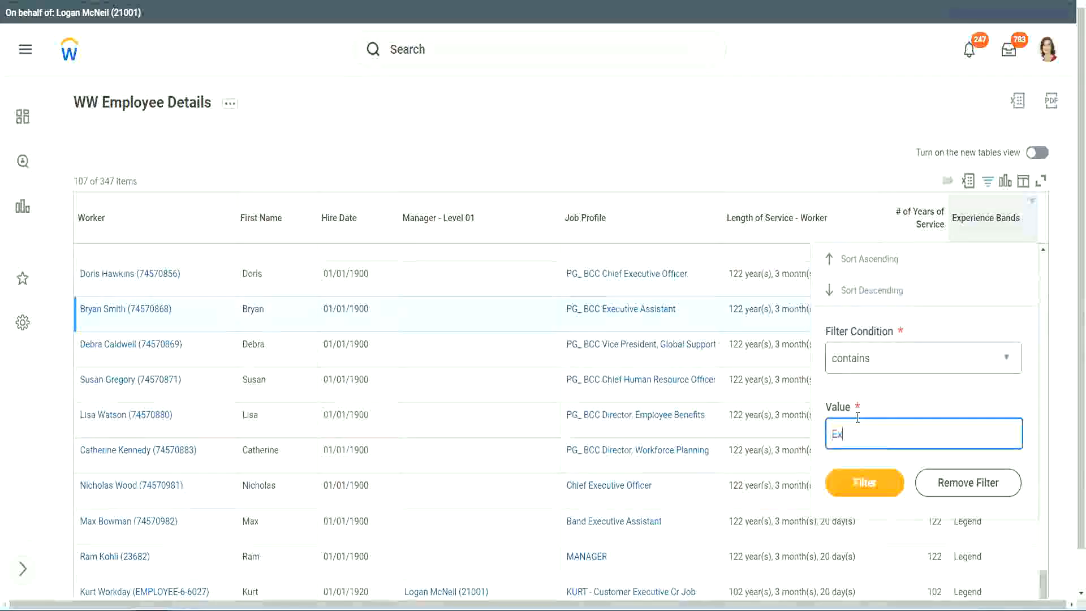
pyautogui.write('perienced')
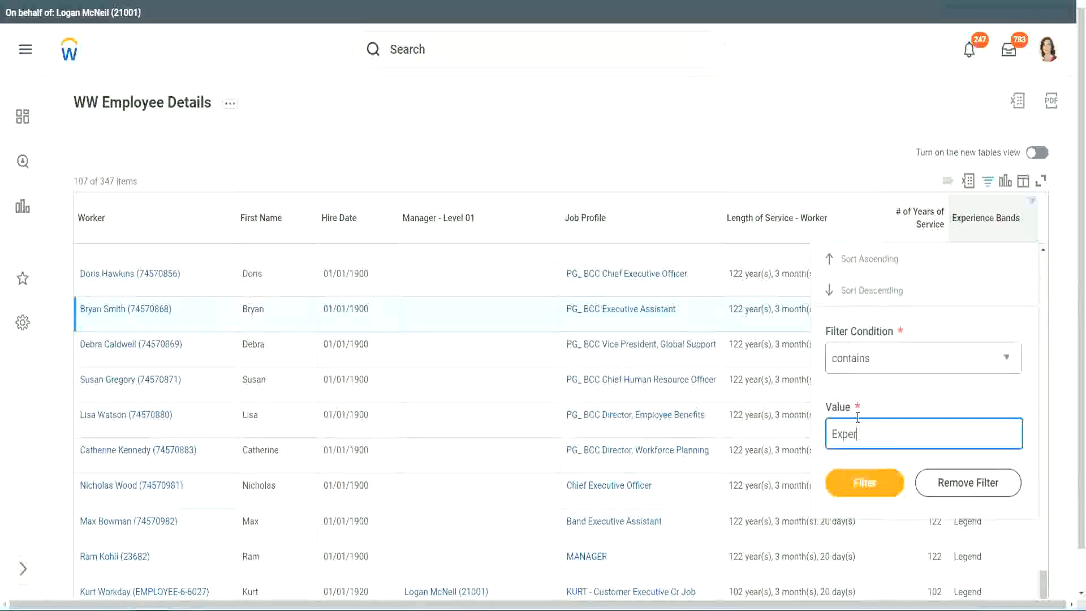
pyautogui.click(863, 487)
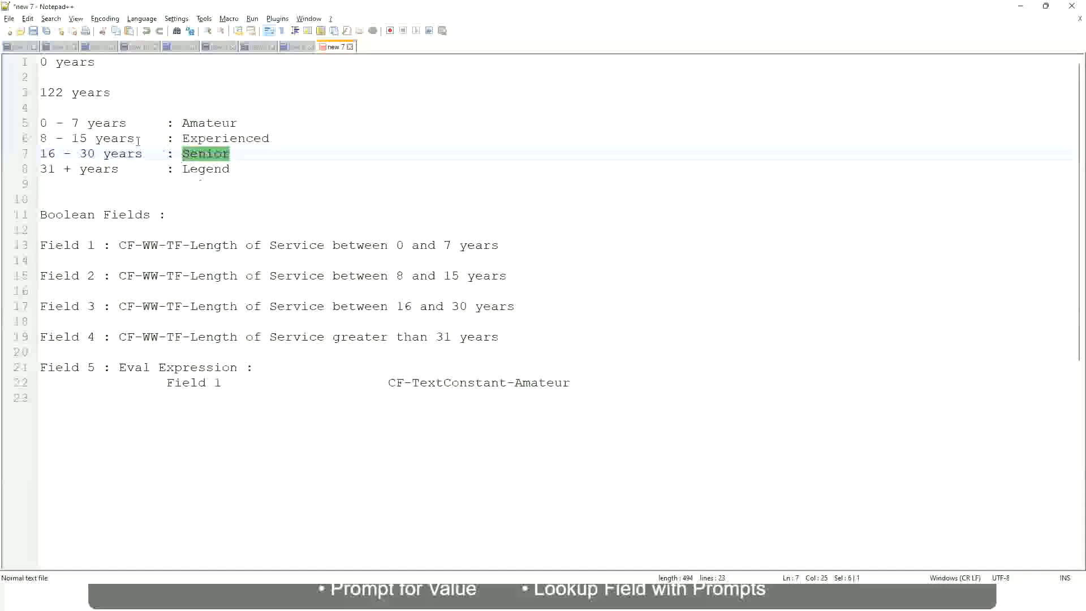
# Switch to the Notepad++ notes and check the year range defined for the Experienced band.
pyautogui.moveTo(49, 138); pyautogui.dragTo(86, 138)
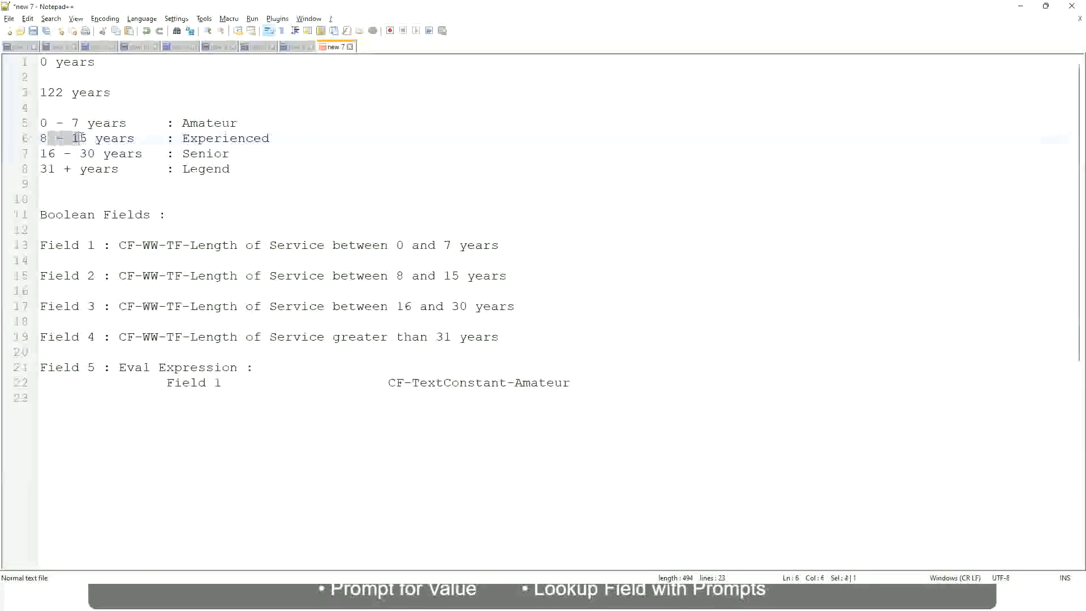
pyautogui.click(88, 138)
pyautogui.click(125, 139)
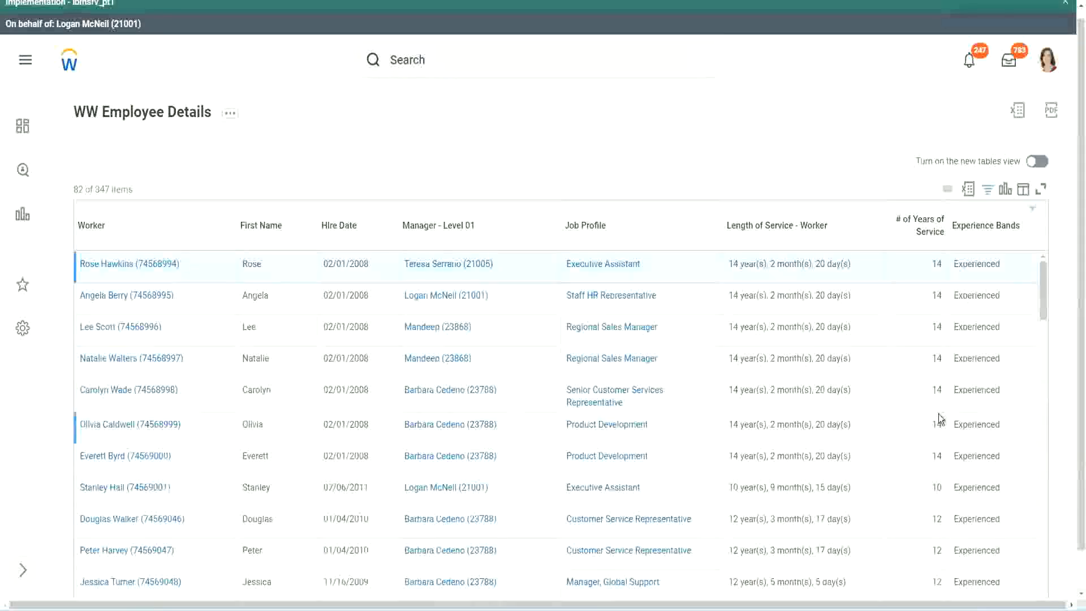
# Return to the Workday report and check the years of service of the Experienced workers against the band's range down the filtered rows.
pyautogui.scroll(-5, 940, 418)
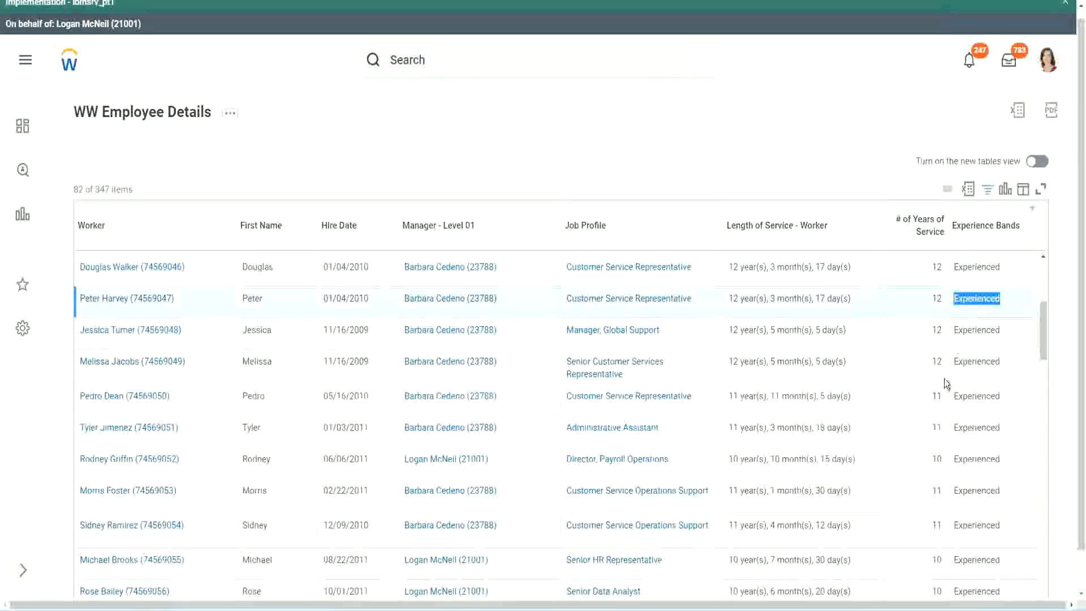
pyautogui.scroll(-3, 945, 385)
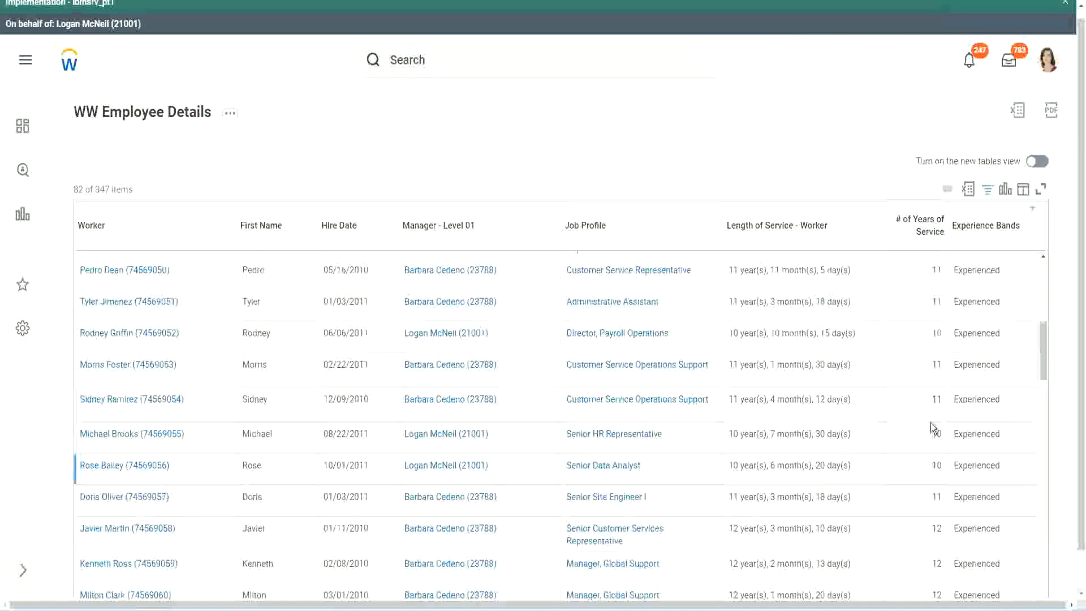
pyautogui.click(937, 403)
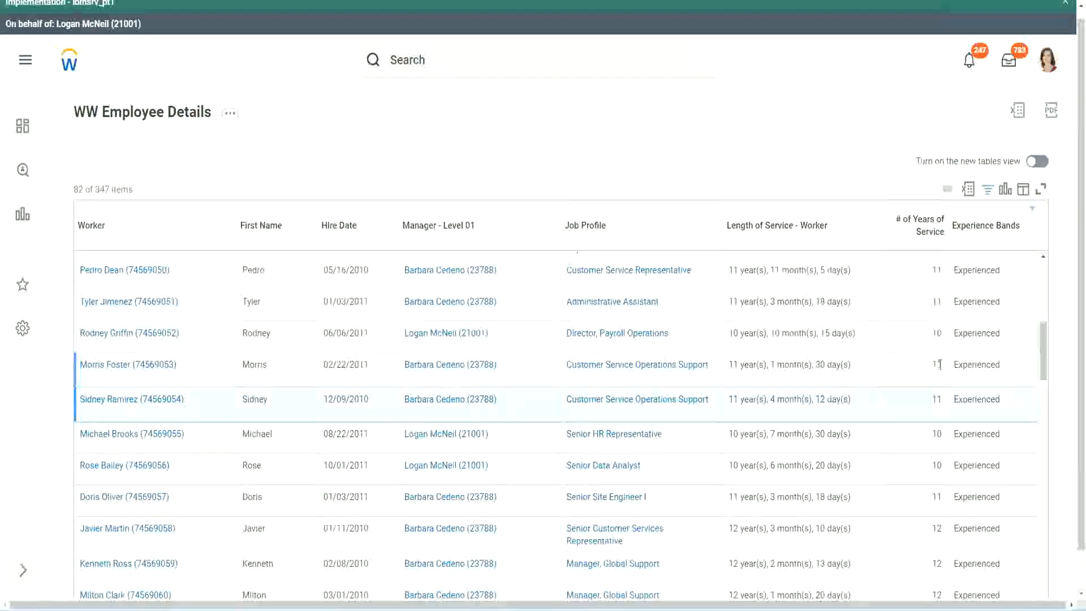
pyautogui.click(989, 362)
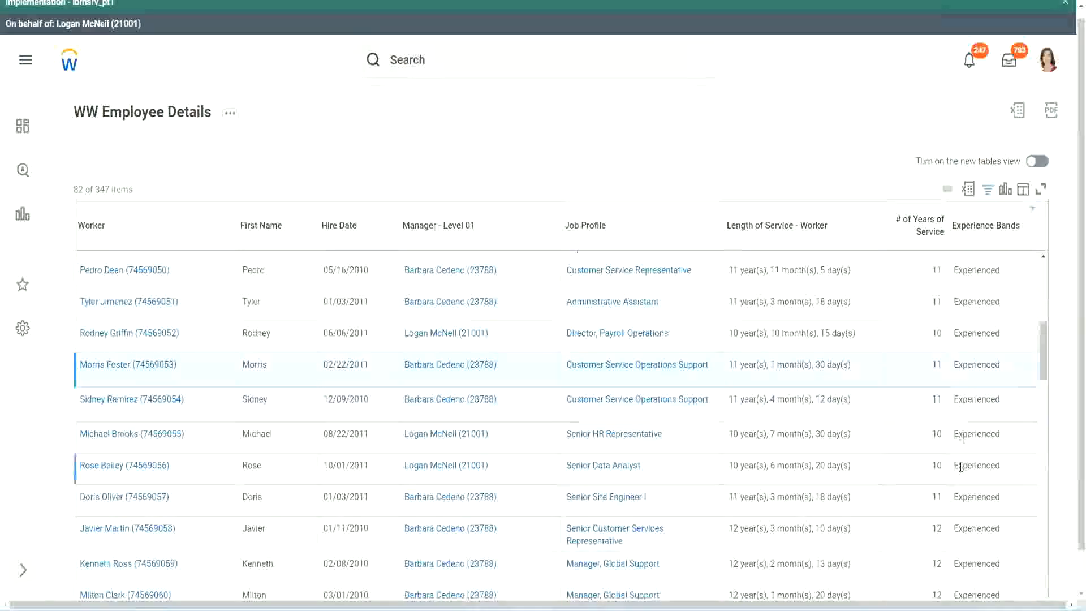
pyautogui.scroll(-6, 960, 466)
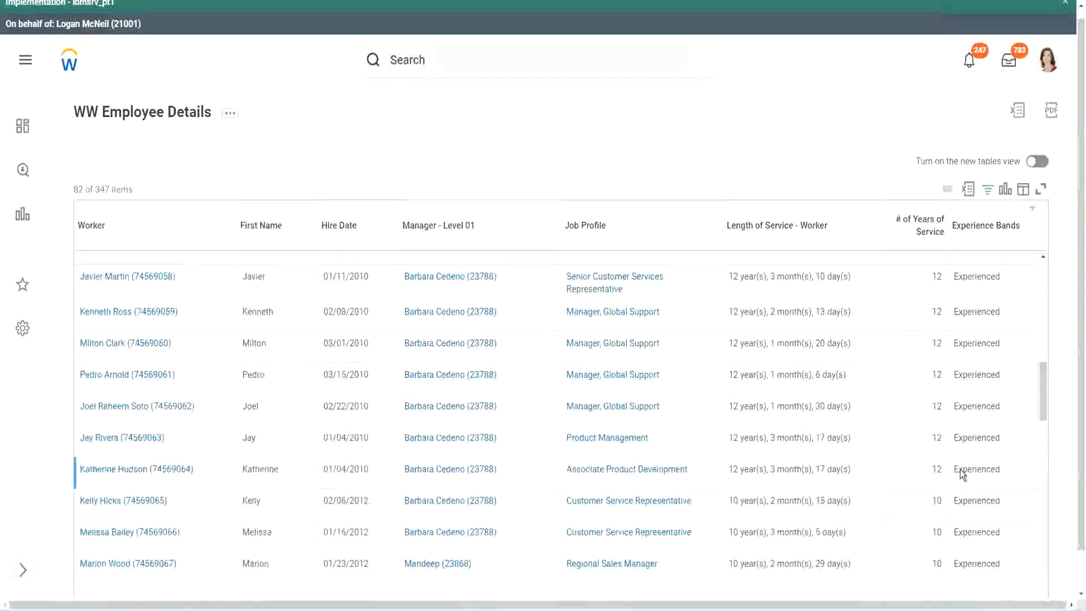